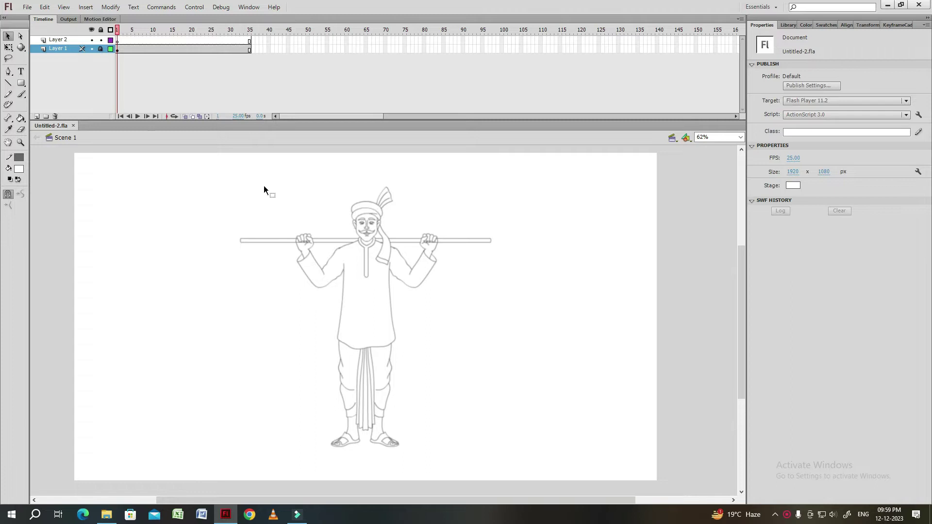
Inside a group on frame 1 of Layer 2, trace the kurta's left side and lower corner with black lines.
{"action": "left_click", "coordinate": [119, 40]}
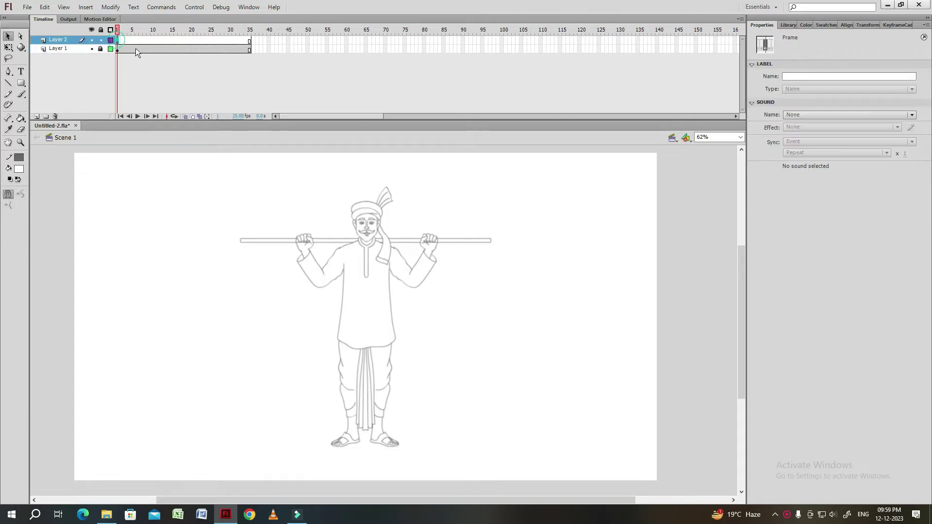
{"action": "double_click", "coordinate": [421, 288]}
{"action": "key", "text": "n"}
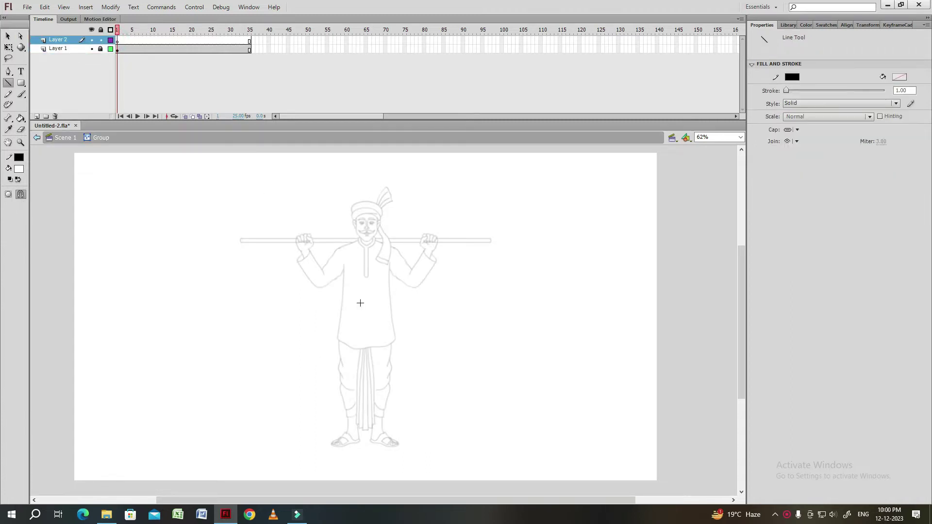
{"action": "left_click", "coordinate": [21, 195]}
{"action": "left_click_drag", "start_coordinate": [337, 332], "coordinate": [343, 334]}
{"action": "key", "text": "ctrl+equal"}
{"action": "key", "text": "ctrl+equal"}
{"action": "key", "text": "v"}
{"action": "mouse_move", "coordinate": [358, 475]}
{"action": "left_mouse_down"}
{"action": "mouse_move", "coordinate": [369, 380]}
{"action": "mouse_move", "coordinate": [384, 362]}
{"action": "mouse_move", "coordinate": [377, 339]}
{"action": "mouse_move", "coordinate": [348, 342]}
{"action": "mouse_move", "coordinate": [432, 348]}
{"action": "left_mouse_up"}
Trace the kurta's right side and complete its wavy hem by bending the lines onto the sketch.
{"action": "key", "text": "n"}
{"action": "scroll", "coordinate": [420, 266], "scroll_direction": "up", "scroll_amount": 5}
{"action": "key", "text": "v"}
{"action": "mouse_move", "coordinate": [420, 267]}
{"action": "left_mouse_down"}
{"action": "mouse_move", "coordinate": [447, 338]}
{"action": "mouse_move", "coordinate": [440, 317]}
{"action": "mouse_move", "coordinate": [447, 326]}
{"action": "left_mouse_up"}
{"action": "scroll", "coordinate": [440, 317], "scroll_direction": "down", "scroll_amount": 1}
{"action": "scroll", "coordinate": [437, 333], "scroll_direction": "up", "scroll_amount": 2}
{"action": "scroll", "coordinate": [437, 333], "scroll_direction": "down", "scroll_amount": 4}
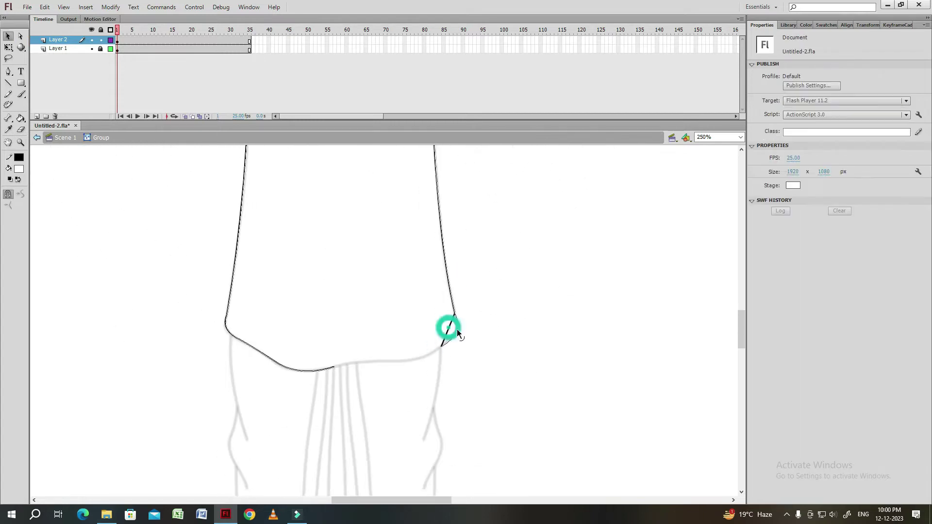
{"action": "left_click_drag", "start_coordinate": [379, 363], "coordinate": [383, 366]}
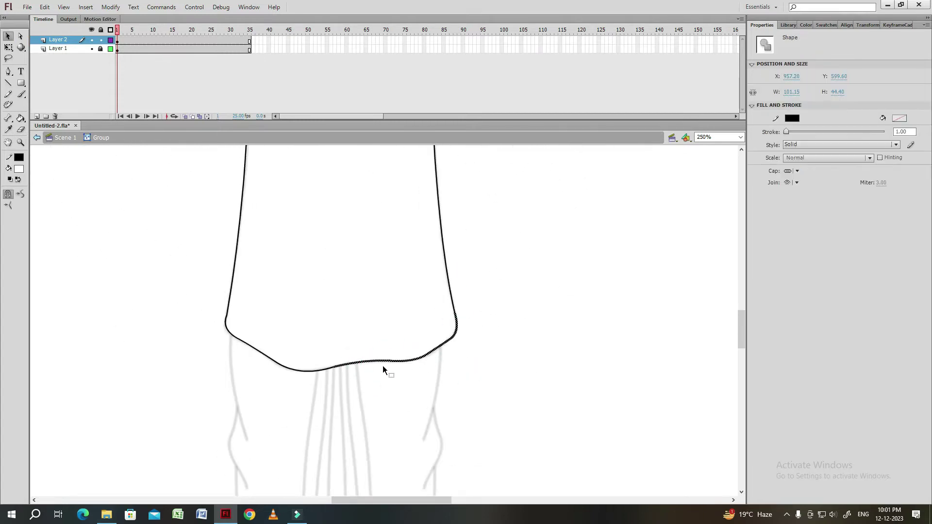
Trace the top edge of the left upper sleeve from the shoulder toward the elbow, following its folds.
{"action": "scroll", "coordinate": [383, 343], "scroll_direction": "up", "scroll_amount": 3}
{"action": "scroll", "coordinate": [407, 314], "scroll_direction": "up", "scroll_amount": 4}
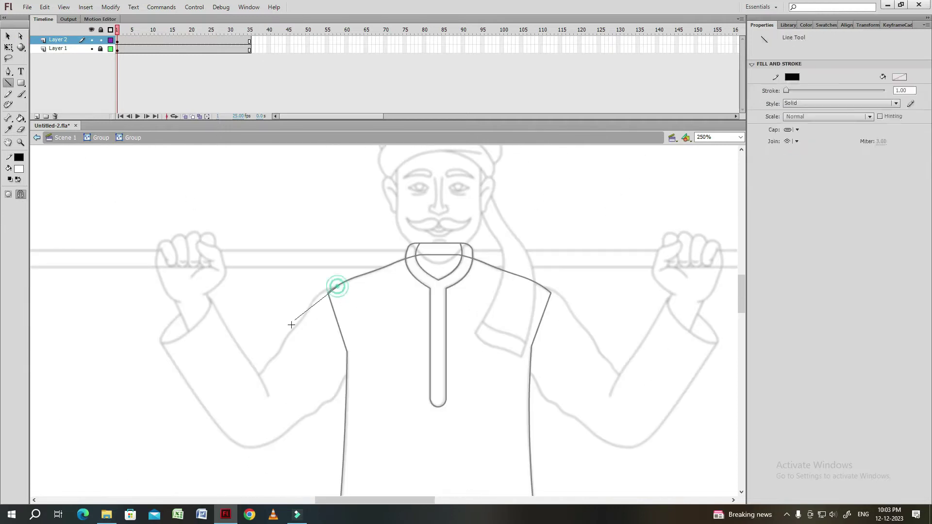
{"action": "mouse_move", "coordinate": [291, 322]}
{"action": "left_mouse_down"}
{"action": "mouse_move", "coordinate": [306, 329]}
{"action": "mouse_move", "coordinate": [268, 361]}
{"action": "left_mouse_up"}
{"action": "left_click", "coordinate": [279, 346]}
{"action": "double_click", "coordinate": [307, 362]}
Adjust the Blur filter on the reference sketch in Layer 1, lock that layer again and return to Layer 2.
{"action": "double_click", "coordinate": [104, 194]}
{"action": "left_click", "coordinate": [547, 230]}
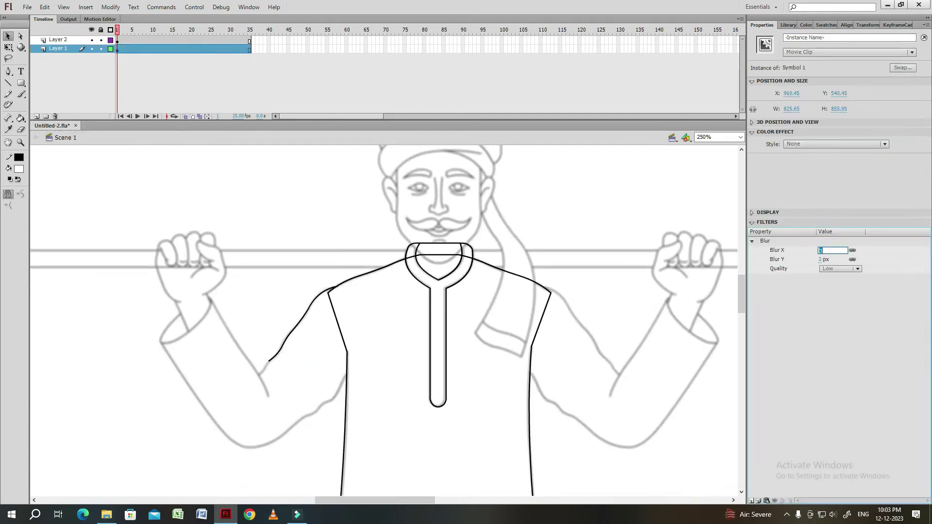
{"action": "left_click", "coordinate": [291, 336]}
{"action": "key", "text": "ctrl+equal"}
{"action": "key", "text": "ctrl+minus"}
{"action": "left_click", "coordinate": [318, 307]}
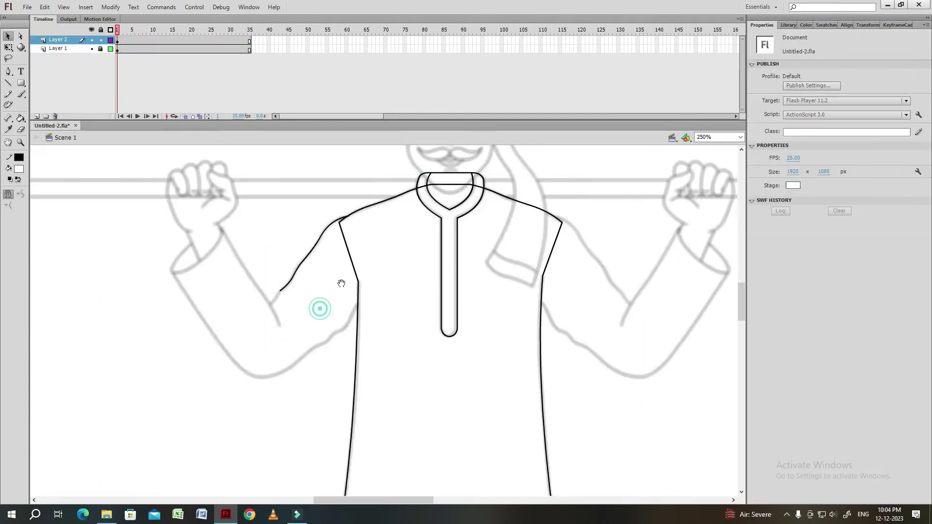
Reopen the left sleeve group and extend the upper sleeve's top edge toward the inner elbow.
{"action": "left_click", "coordinate": [292, 372]}
{"action": "double_click", "coordinate": [293, 369]}
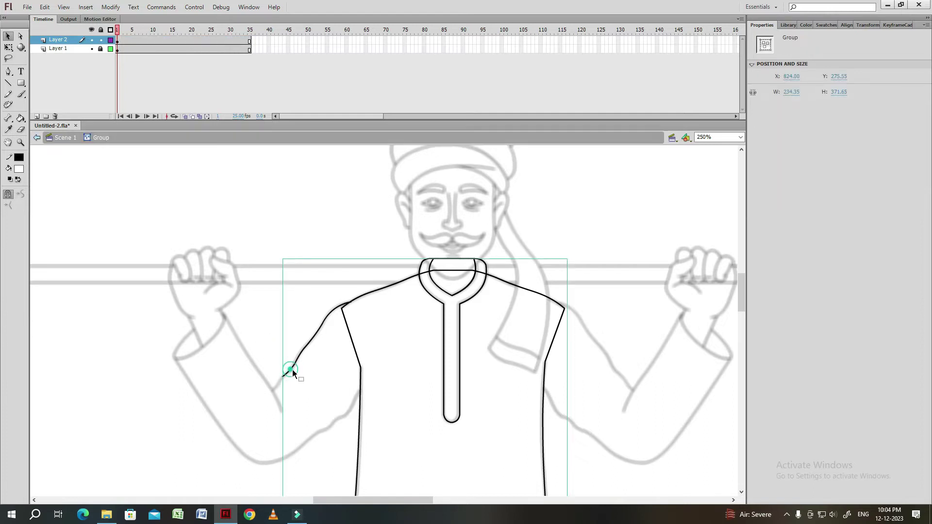
{"action": "double_click", "coordinate": [292, 347]}
{"action": "left_click", "coordinate": [282, 383]}
{"action": "left_click", "coordinate": [272, 407]}
Trace the left upper sleeve's armhole line and folded underside, and close it with a rounded elbow.
{"action": "mouse_move", "coordinate": [361, 387]}
{"action": "left_mouse_down"}
{"action": "mouse_move", "coordinate": [316, 337]}
{"action": "mouse_move", "coordinate": [307, 252]}
{"action": "left_mouse_up"}
{"action": "left_click", "coordinate": [317, 335]}
{"action": "left_click", "coordinate": [310, 341]}
{"action": "mouse_move", "coordinate": [339, 302]}
{"action": "left_mouse_down"}
{"action": "mouse_move", "coordinate": [326, 364]}
{"action": "mouse_move", "coordinate": [329, 329]}
{"action": "mouse_move", "coordinate": [267, 377]}
{"action": "left_mouse_up"}
{"action": "left_click", "coordinate": [322, 331]}
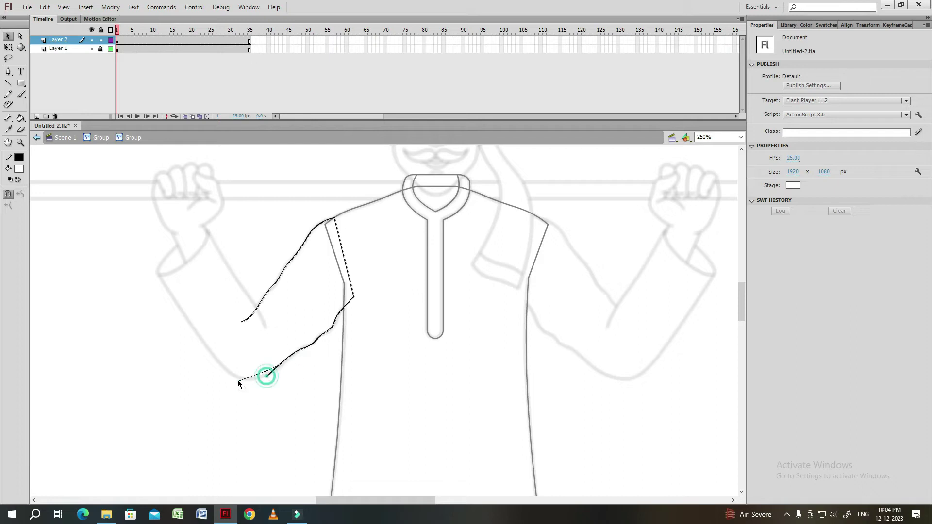
{"action": "scroll", "coordinate": [295, 385], "scroll_direction": "up", "scroll_amount": 2}
{"action": "mouse_move", "coordinate": [249, 368]}
{"action": "left_mouse_down"}
{"action": "mouse_move", "coordinate": [247, 338]}
{"action": "mouse_move", "coordinate": [252, 366]}
{"action": "mouse_move", "coordinate": [236, 358]}
{"action": "mouse_move", "coordinate": [232, 386]}
{"action": "left_mouse_up"}
{"action": "scroll", "coordinate": [260, 331], "scroll_direction": "left", "scroll_amount": 3}
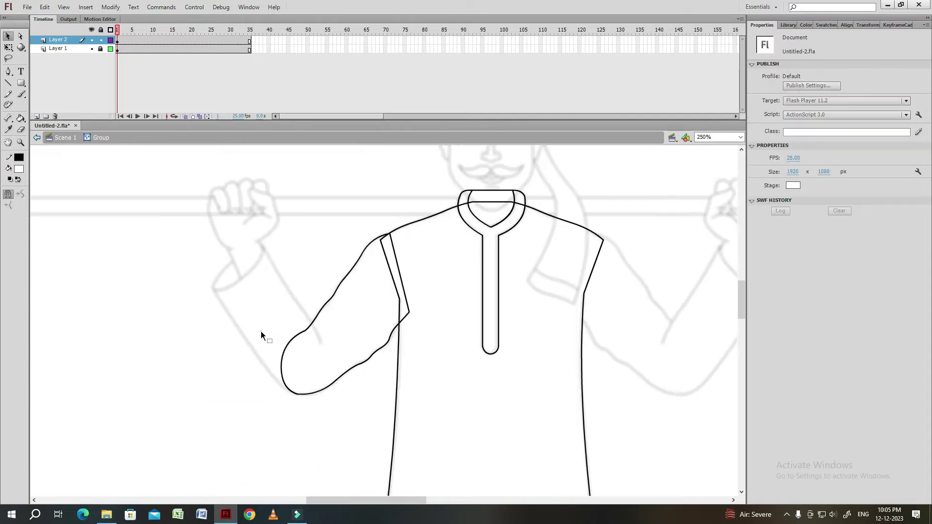
Trace the outer and inner edges of the left forearm sleeve as curved lines from cuff to elbow.
{"action": "key", "text": "n"}
{"action": "key", "text": "v"}
{"action": "left_click_drag", "start_coordinate": [291, 382], "coordinate": [283, 413]}
{"action": "left_click", "coordinate": [297, 397]}
{"action": "left_click", "coordinate": [246, 313]}
{"action": "scroll", "coordinate": [307, 395], "scroll_direction": "up", "scroll_amount": 2}
{"action": "key", "text": "n"}
{"action": "left_click_drag", "start_coordinate": [265, 288], "coordinate": [323, 381]}
{"action": "key", "text": "v"}
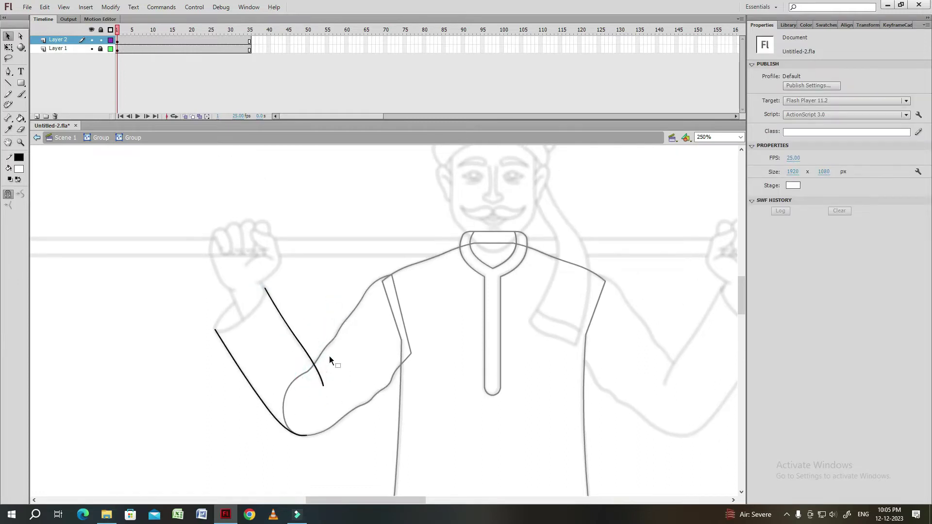
Draw the curved cuff edge joining both sides of the left forearm sleeve.
{"action": "scroll", "coordinate": [329, 357], "scroll_direction": "up", "scroll_amount": 1}
{"action": "key", "text": "n"}
{"action": "left_click_drag", "start_coordinate": [239, 341], "coordinate": [290, 300]}
{"action": "key", "text": "v"}
{"action": "left_click_drag", "start_coordinate": [256, 340], "coordinate": [255, 338]}
{"action": "left_click", "coordinate": [276, 330]}
Close the left forearm sleeve at the elbow with a straight line joining its two edges.
{"action": "scroll", "coordinate": [296, 360], "scroll_direction": "down", "scroll_amount": 1}
{"action": "key", "text": "n"}
{"action": "left_click_drag", "start_coordinate": [313, 418], "coordinate": [329, 389]}
{"action": "key", "text": "v"}
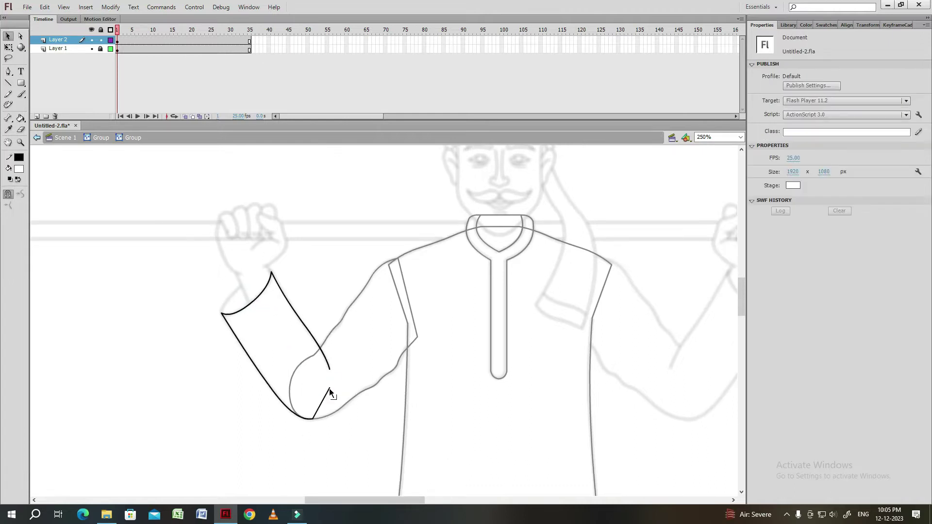
{"action": "scroll", "coordinate": [327, 308], "scroll_direction": "up", "scroll_amount": 1}
{"action": "double_click", "coordinate": [327, 308]}
{"action": "left_click_drag", "start_coordinate": [306, 343], "coordinate": [226, 352]}
{"action": "left_click", "coordinate": [311, 378]}
{"action": "left_click_drag", "start_coordinate": [312, 378], "coordinate": [330, 430]}
{"action": "left_click", "coordinate": [226, 350]}
{"action": "left_click_drag", "start_coordinate": [227, 349], "coordinate": [307, 341]}
{"action": "left_click", "coordinate": [308, 315]}
{"action": "double_click", "coordinate": [281, 320]}
Draw the two sides of the left wrist, running down into the sleeve opening.
{"action": "key", "text": "n"}
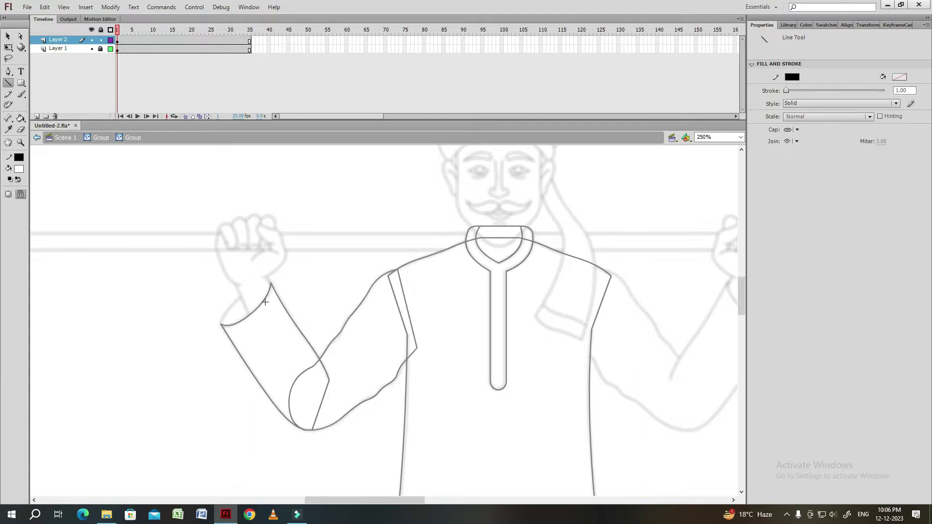
{"action": "left_click_drag", "start_coordinate": [235, 279], "coordinate": [253, 327]}
{"action": "key", "text": "v"}
{"action": "left_click", "coordinate": [246, 304]}
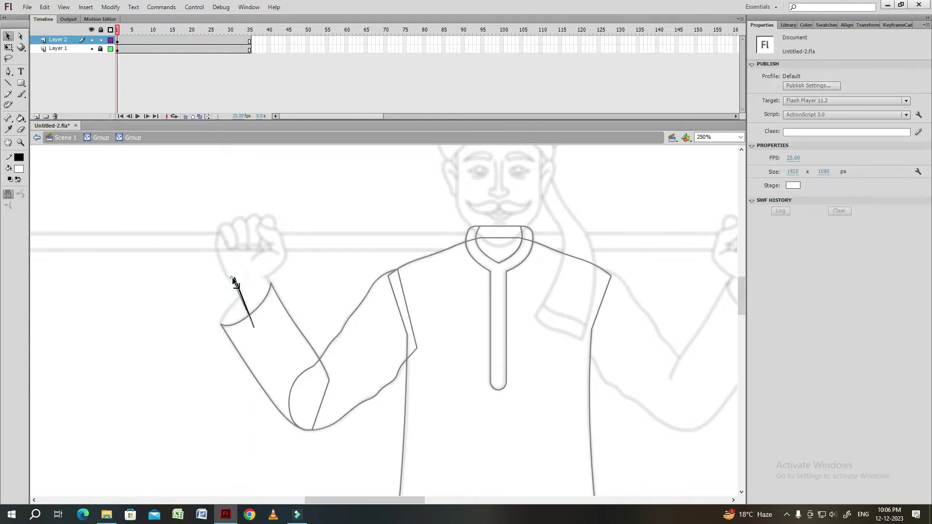
{"action": "key", "text": "n"}
{"action": "left_click_drag", "start_coordinate": [264, 271], "coordinate": [280, 305]}
{"action": "key", "text": "v"}
Close the left wrist shape with a line at the hand end and one inside the sleeve.
{"action": "key", "text": "n"}
{"action": "left_click_drag", "start_coordinate": [264, 271], "coordinate": [231, 278]}
{"action": "key", "text": "v"}
{"action": "key", "text": "n"}
{"action": "key", "text": "v"}
{"action": "mouse_move", "coordinate": [253, 327]}
{"action": "left_mouse_down"}
{"action": "mouse_move", "coordinate": [280, 306]}
{"action": "mouse_move", "coordinate": [262, 364]}
{"action": "mouse_move", "coordinate": [265, 307]}
{"action": "left_mouse_up"}
Add a tilted oval fitted to the left cuff edge as the sleeve opening.
{"action": "key", "text": "o"}
{"action": "key", "text": "v"}
{"action": "double_click", "coordinate": [340, 194]}
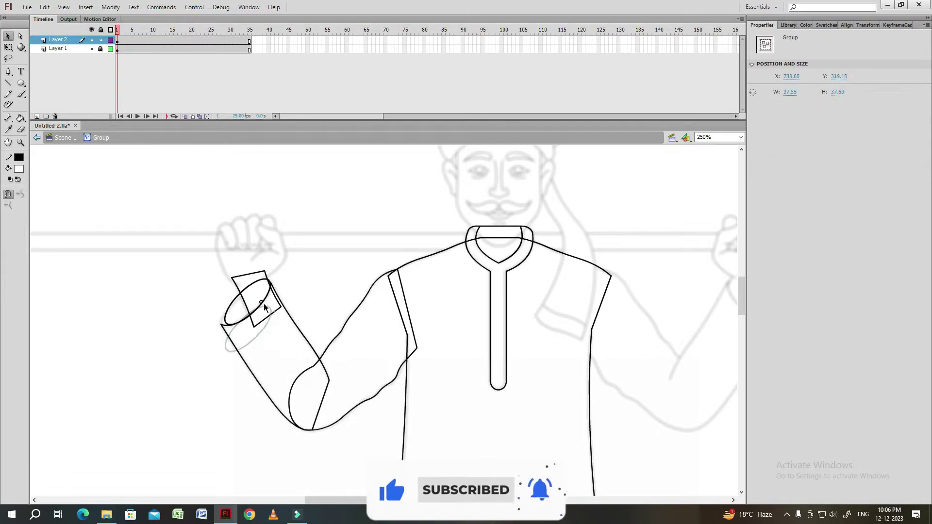
{"action": "left_click", "coordinate": [229, 311]}
{"action": "left_click", "coordinate": [197, 375]}
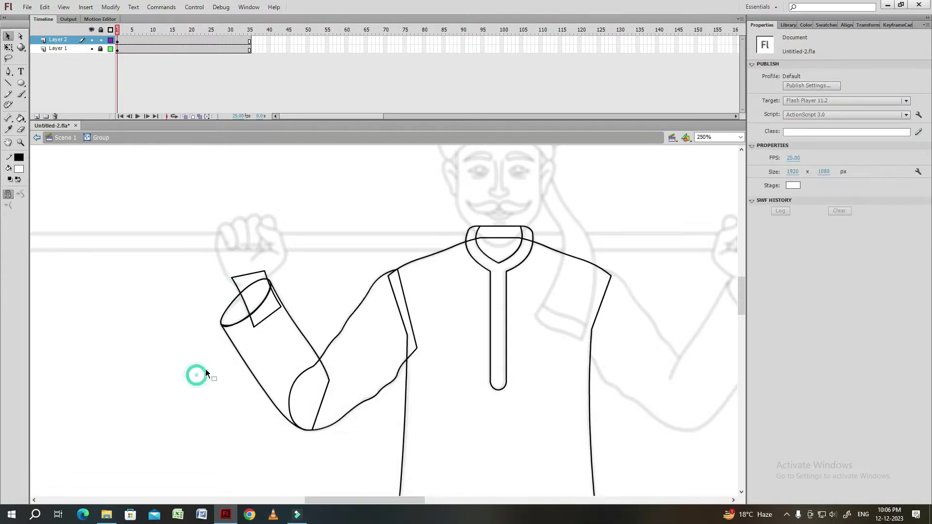
Trace the left hand's thumb outline and crease lines above the wrist.
{"action": "scroll", "coordinate": [233, 311], "scroll_direction": "up", "scroll_amount": 2}
{"action": "double_click", "coordinate": [256, 270]}
{"action": "key", "text": "n"}
{"action": "mouse_move", "coordinate": [262, 268]}
{"action": "left_mouse_down"}
{"action": "mouse_move", "coordinate": [284, 298]}
{"action": "mouse_move", "coordinate": [273, 297]}
{"action": "mouse_move", "coordinate": [278, 277]}
{"action": "mouse_move", "coordinate": [297, 325]}
{"action": "mouse_move", "coordinate": [276, 319]}
{"action": "left_mouse_up"}
{"action": "key", "text": "v"}
{"action": "key", "text": "n"}
{"action": "key", "text": "v"}
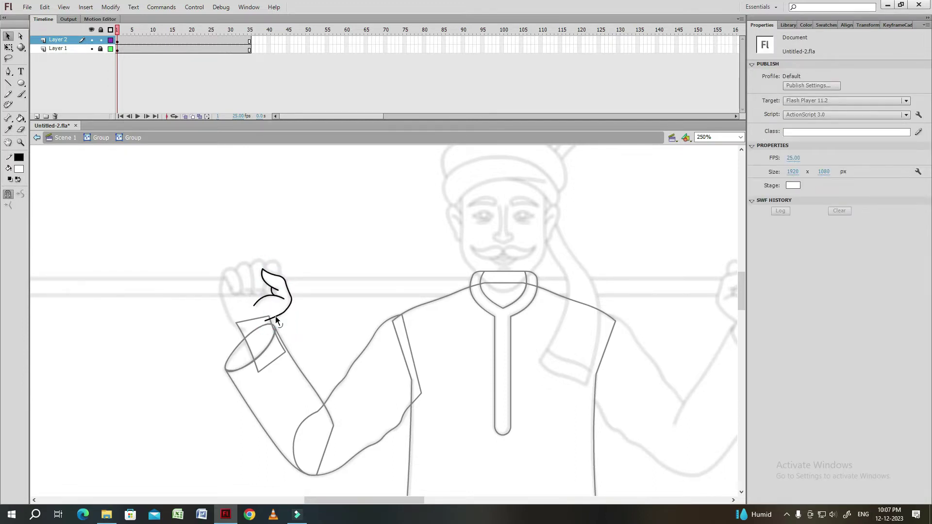
Trace the left fist's outer palm edge, its base at the wrist and the outermost finger.
{"action": "left_click_drag", "start_coordinate": [264, 272], "coordinate": [263, 276]}
{"action": "left_click_drag", "start_coordinate": [310, 294], "coordinate": [322, 288]}
{"action": "mouse_move", "coordinate": [234, 268]}
{"action": "left_mouse_down"}
{"action": "mouse_move", "coordinate": [246, 281]}
{"action": "mouse_move", "coordinate": [214, 290]}
{"action": "mouse_move", "coordinate": [232, 290]}
{"action": "mouse_move", "coordinate": [243, 305]}
{"action": "left_mouse_up"}
{"action": "mouse_move", "coordinate": [222, 323]}
{"action": "left_mouse_down"}
{"action": "mouse_move", "coordinate": [246, 299]}
{"action": "mouse_move", "coordinate": [251, 319]}
{"action": "mouse_move", "coordinate": [246, 313]}
{"action": "left_mouse_up"}
{"action": "scroll", "coordinate": [258, 316], "scroll_direction": "up", "scroll_amount": 2}
{"action": "scroll", "coordinate": [253, 320], "scroll_direction": "down", "scroll_amount": 1}
Trace the second finger of the left fist as a separate group with a small curved crease.
{"action": "double_click", "coordinate": [252, 297]}
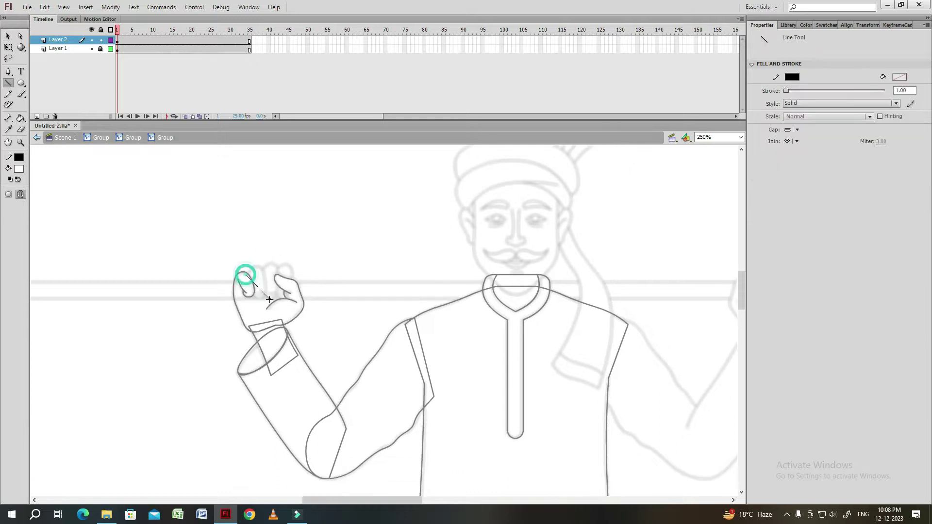
{"action": "mouse_move", "coordinate": [265, 282]}
{"action": "left_mouse_down"}
{"action": "mouse_move", "coordinate": [254, 300]}
{"action": "mouse_move", "coordinate": [262, 299]}
{"action": "left_mouse_up"}
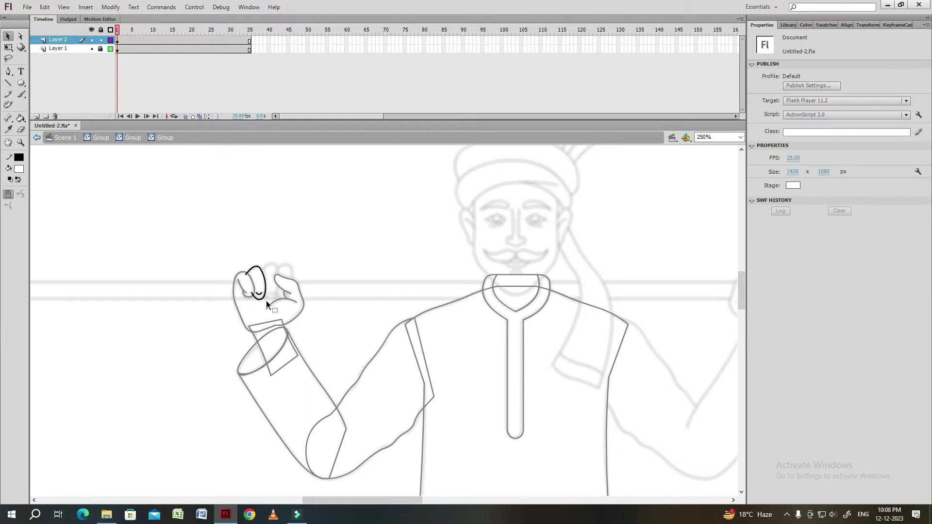
{"action": "double_click", "coordinate": [280, 266]}
Duplicate the finger and reshape the copies with Free Transform to form the third and fourth fingers.
{"action": "left_click", "coordinate": [281, 279]}
{"action": "key", "text": "q"}
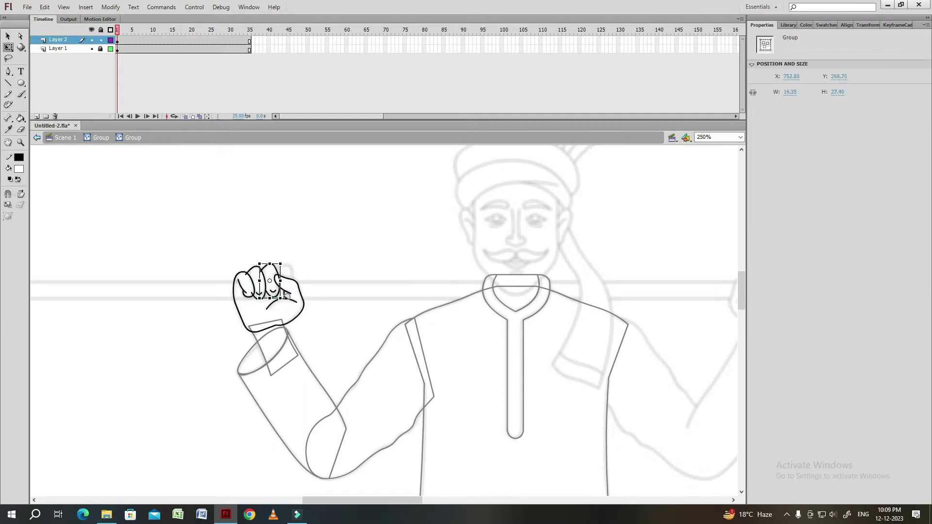
{"action": "left_click", "coordinate": [304, 273]}
{"action": "left_click", "coordinate": [284, 267]}
{"action": "left_click", "coordinate": [309, 273]}
{"action": "left_click", "coordinate": [269, 268]}
{"action": "left_click", "coordinate": [292, 271]}
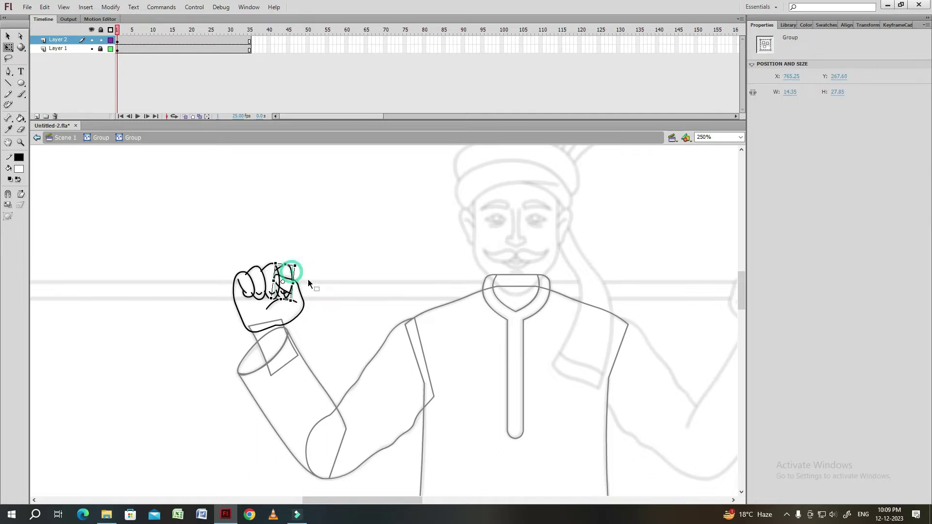
Separate the outermost finger from the palm outline and combine all four fingers into one group.
{"action": "key", "text": "v"}
{"action": "left_click", "coordinate": [231, 279]}
{"action": "double_click", "coordinate": [236, 290]}
{"action": "left_click", "coordinate": [319, 292]}
{"action": "left_click", "coordinate": [240, 284]}
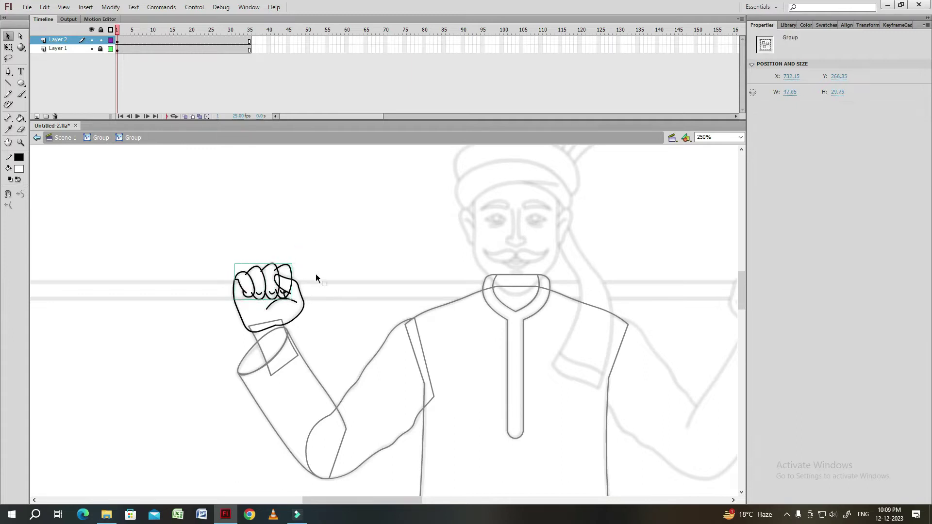
{"action": "double_click", "coordinate": [275, 290]}
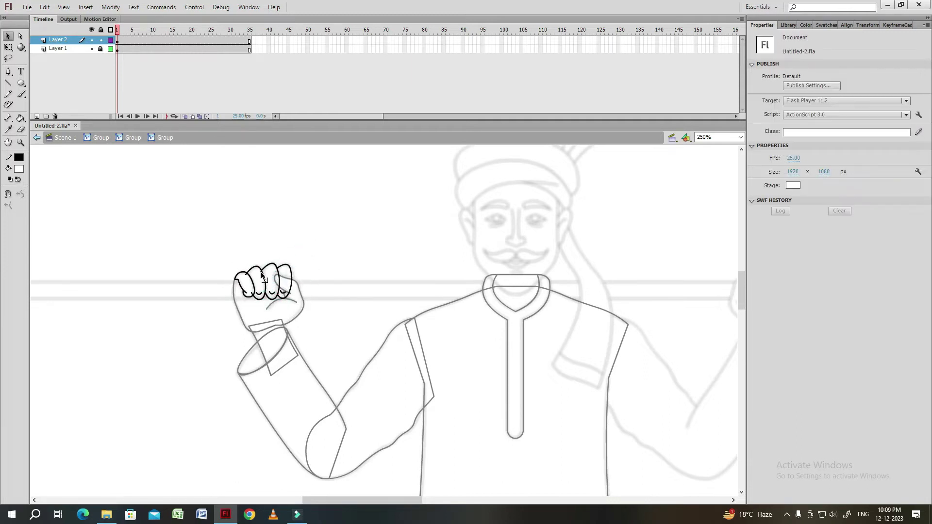
{"action": "double_click", "coordinate": [316, 269]}
Close the thumb's base with a short line and separate the thumb from the palm.
{"action": "left_click", "coordinate": [290, 322]}
{"action": "key", "text": "n"}
{"action": "key", "text": "v"}
{"action": "double_click", "coordinate": [287, 321]}
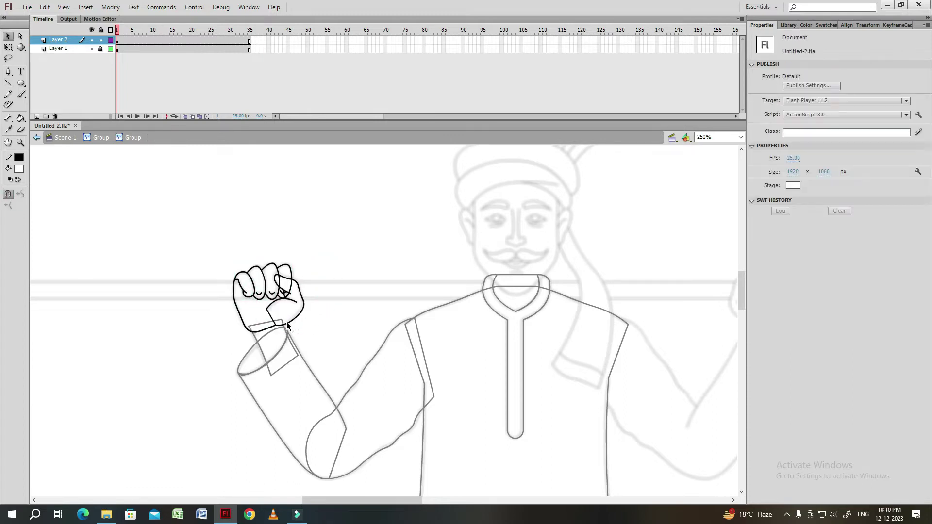
{"action": "left_click", "coordinate": [276, 332]}
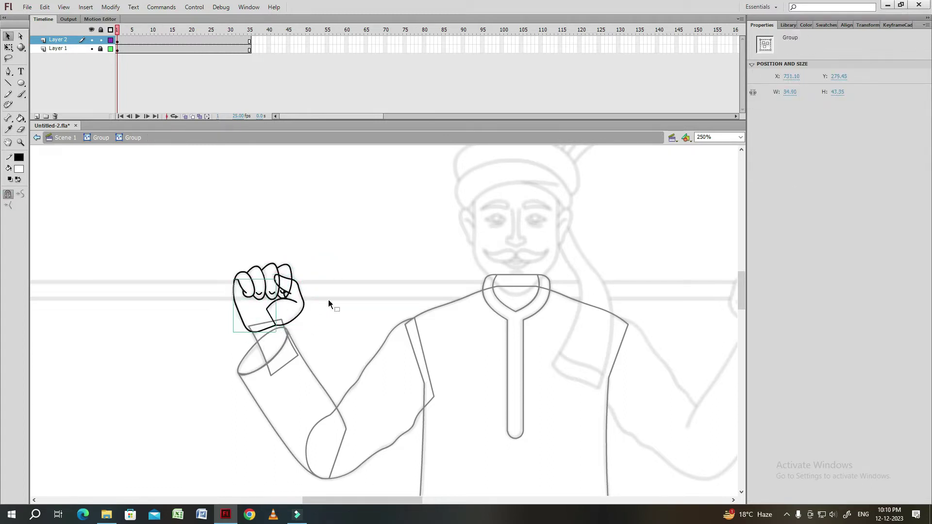
Complete the palm group's outline with straight lines running behind the fingers and down to the wrist.
{"action": "double_click", "coordinate": [282, 328]}
{"action": "key", "text": "n"}
{"action": "left_click_drag", "start_coordinate": [235, 279], "coordinate": [351, 284]}
{"action": "key", "text": "v"}
{"action": "key", "text": "n"}
{"action": "key", "text": "v"}
{"action": "double_click", "coordinate": [317, 306]}
{"action": "left_click_drag", "start_coordinate": [289, 268], "coordinate": [293, 219]}
{"action": "left_click_drag", "start_coordinate": [267, 284], "coordinate": [182, 291]}
{"action": "key", "text": "ctrl+z"}
{"action": "key", "text": "ctrl+z"}
{"action": "key", "text": "ctrl+z"}
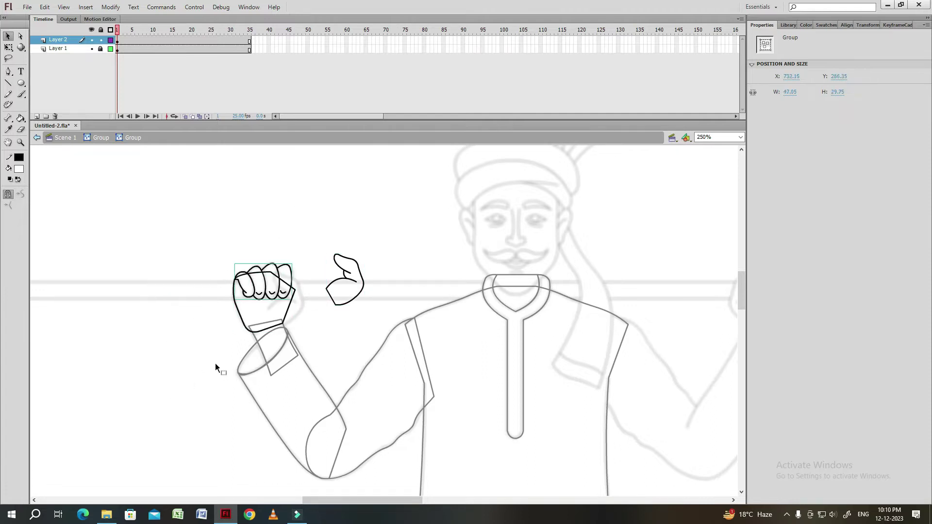
Put the thumb back in place on the palm and finish editing the hand group.
{"action": "left_click", "coordinate": [338, 317]}
{"action": "double_click", "coordinate": [317, 329]}
{"action": "left_click_drag", "start_coordinate": [333, 336], "coordinate": [241, 282]}
Duplicate all parts of the finished left arm and flip the copy horizontally.
{"action": "left_click_drag", "start_coordinate": [107, 199], "coordinate": [270, 403]}
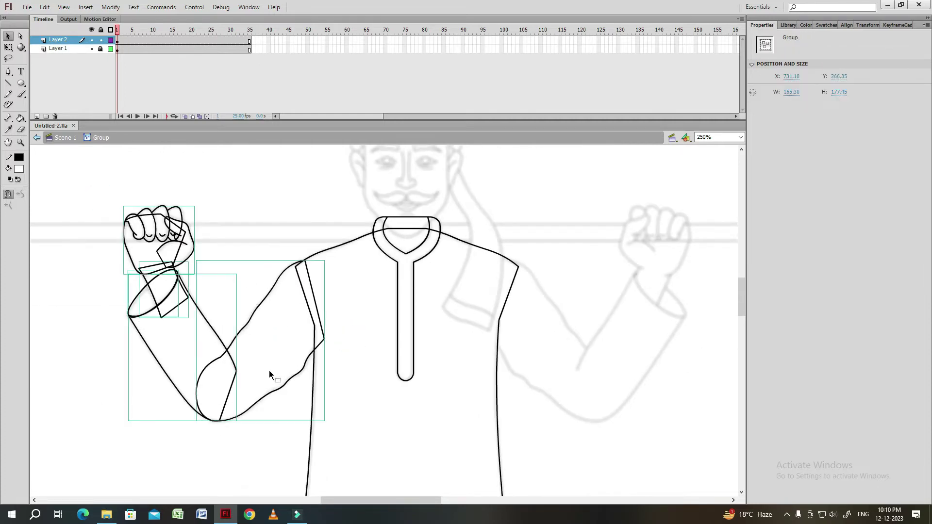
{"action": "left_click_drag", "start_coordinate": [263, 362], "coordinate": [329, 253]}
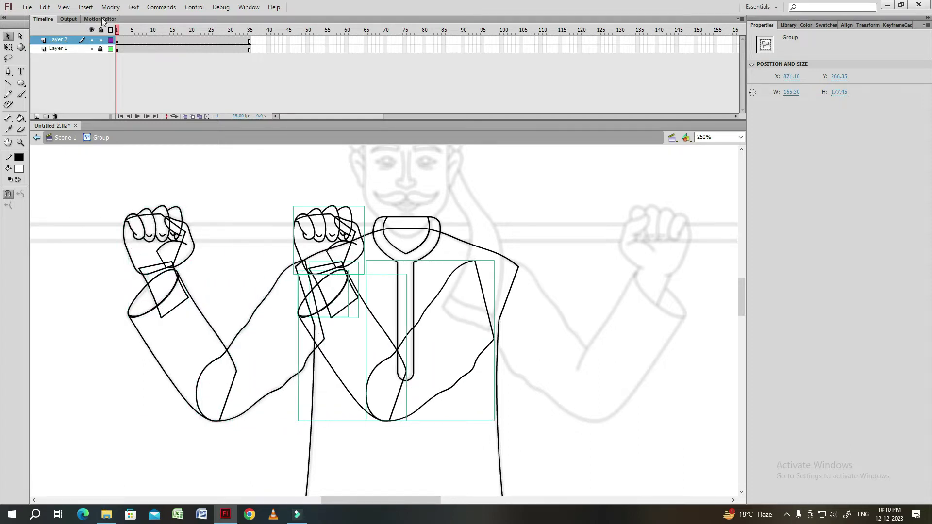
{"action": "left_click", "coordinate": [119, 9]}
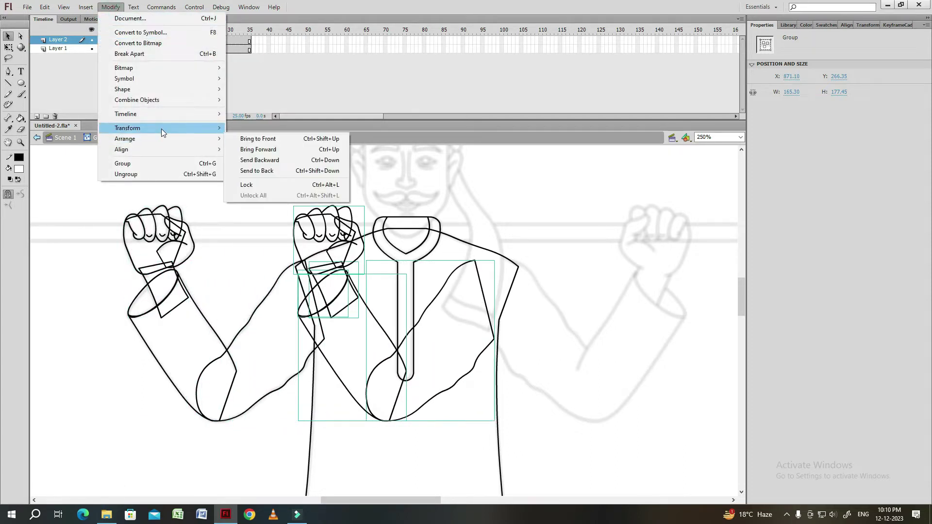
{"action": "mouse_move", "coordinate": [225, 131]}
{"action": "left_click", "coordinate": [262, 232]}
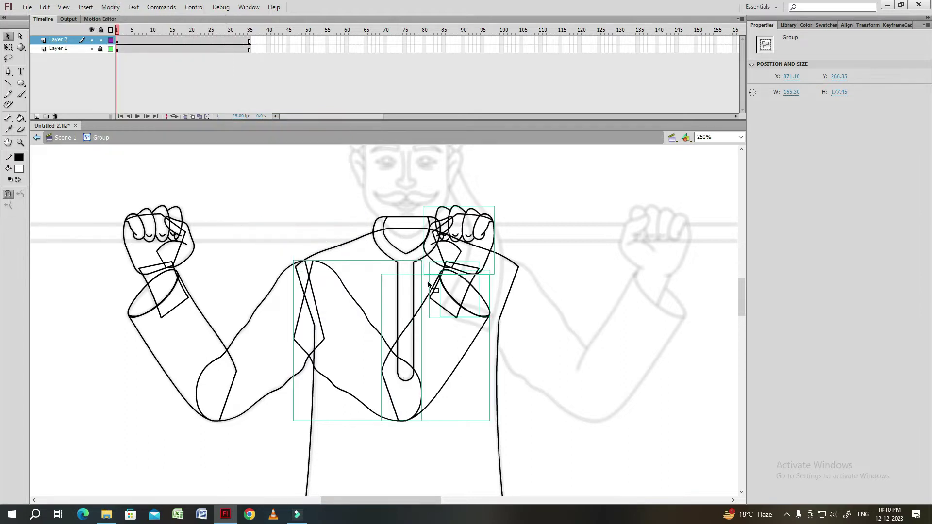
Move the mirrored arm copy across the torso until it sits over the sketch's right arm and deselect it.
{"action": "key", "text": "shift+Right"}
{"action": "key", "text": "shift+Right"}
{"action": "key", "text": "shift+Right"}
{"action": "key", "text": "shift+Right"}
{"action": "key", "text": "shift+Right"}
{"action": "key", "text": "shift+Right"}
{"action": "key", "text": "shift+Right"}
{"action": "key", "text": "shift+Right"}
{"action": "key", "text": "shift+Right"}
{"action": "key", "text": "shift+Right"}
{"action": "key", "text": "shift+Right"}
{"action": "key", "text": "shift+Right"}
{"action": "key", "text": "shift+Right"}
{"action": "key", "text": "shift+Right"}
{"action": "key", "text": "shift+Right"}
{"action": "key", "text": "shift+Right"}
{"action": "key", "text": "shift+Right"}
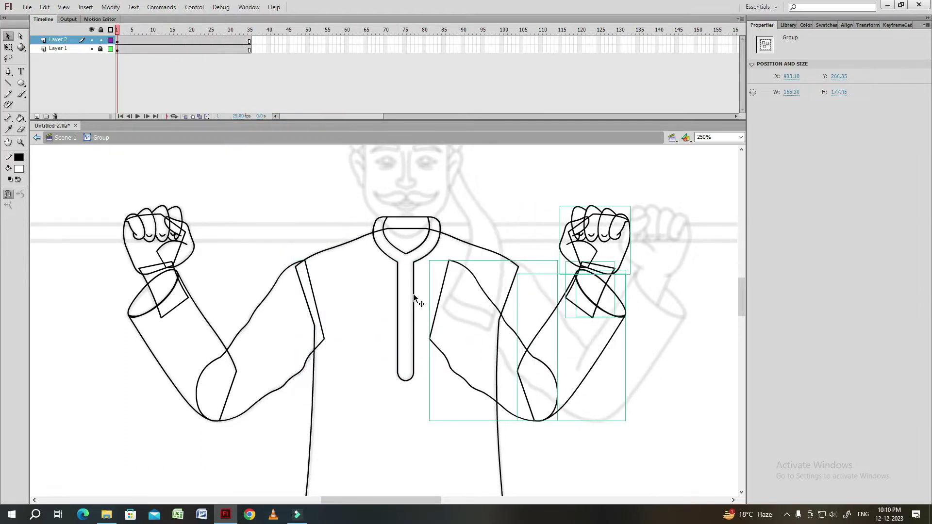
{"action": "key", "text": "Left"}
{"action": "key", "text": "Left"}
{"action": "key", "text": "Left"}
{"action": "key", "text": "Left"}
{"action": "key", "text": "Left"}
{"action": "key", "text": "Left"}
{"action": "key", "text": "Left"}
{"action": "key", "text": "Left"}
{"action": "key", "text": "Left"}
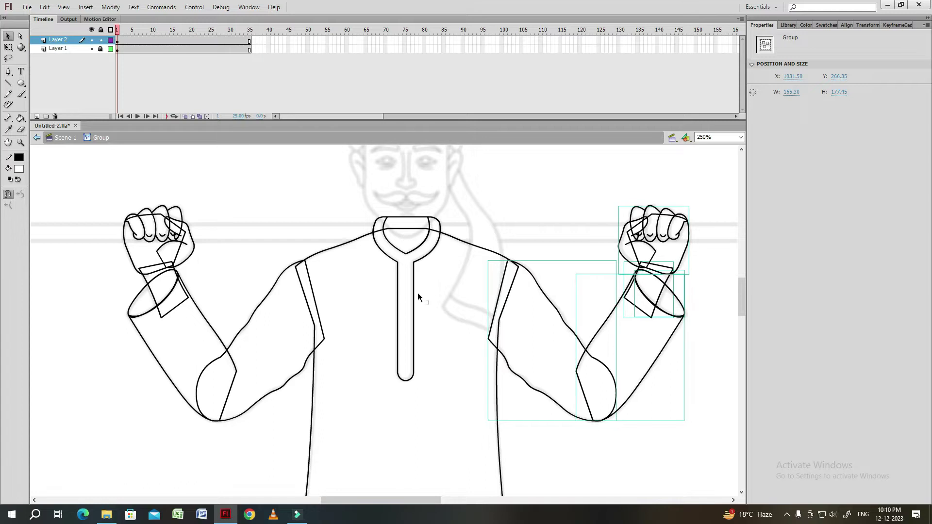
{"action": "left_click", "coordinate": [417, 293]}
In a separate group below the kurta hem, trace the left thigh's outer edge with its fabric fold lines.
{"action": "scroll", "coordinate": [444, 300], "scroll_direction": "down", "scroll_amount": 5}
{"action": "scroll", "coordinate": [445, 299], "scroll_direction": "down", "scroll_amount": 5}
{"action": "double_click", "coordinate": [375, 233]}
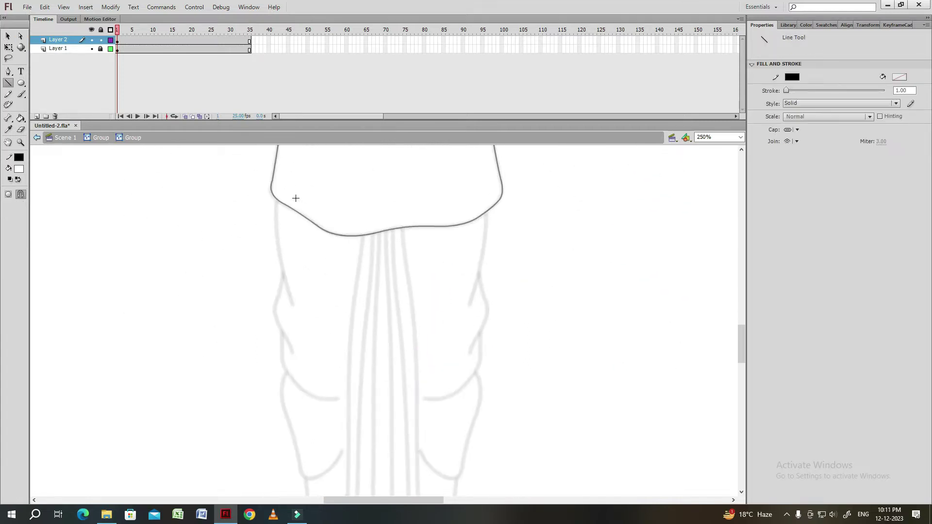
{"action": "mouse_move", "coordinate": [287, 249]}
{"action": "left_mouse_down"}
{"action": "mouse_move", "coordinate": [278, 245]}
{"action": "mouse_move", "coordinate": [270, 307]}
{"action": "mouse_move", "coordinate": [290, 342]}
{"action": "mouse_move", "coordinate": [319, 314]}
{"action": "left_mouse_up"}
{"action": "left_click", "coordinate": [304, 306]}
{"action": "mouse_move", "coordinate": [279, 348]}
{"action": "left_mouse_down"}
{"action": "mouse_move", "coordinate": [301, 321]}
{"action": "mouse_move", "coordinate": [309, 350]}
{"action": "left_mouse_up"}
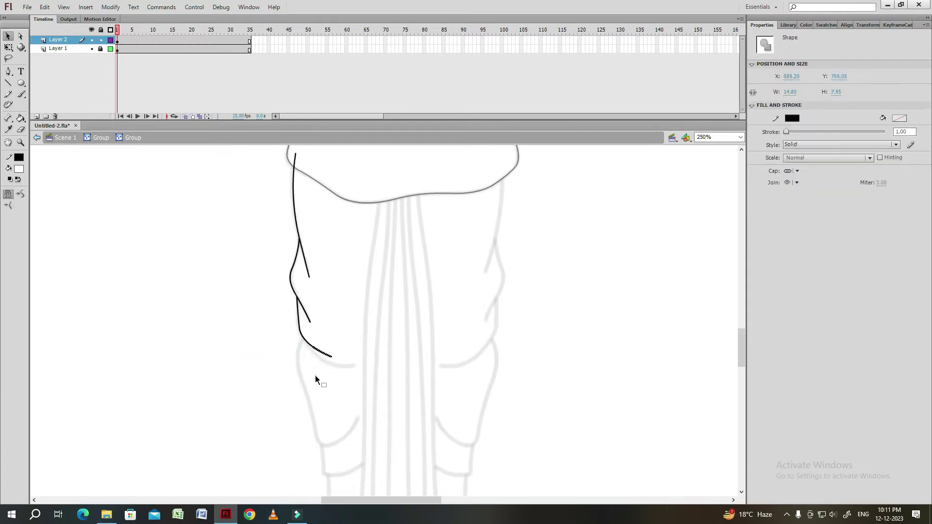
Complete the left thigh's outline with a curved lower edge at the knee and a long inner side line.
{"action": "left_click_drag", "start_coordinate": [344, 375], "coordinate": [344, 375]}
{"action": "mouse_move", "coordinate": [307, 348]}
{"action": "left_mouse_down"}
{"action": "mouse_move", "coordinate": [310, 283]}
{"action": "mouse_move", "coordinate": [330, 288]}
{"action": "mouse_move", "coordinate": [315, 303]}
{"action": "left_mouse_up"}
{"action": "left_click_drag", "start_coordinate": [355, 176], "coordinate": [340, 374]}
{"action": "left_click_drag", "start_coordinate": [312, 260], "coordinate": [324, 341]}
{"action": "left_click_drag", "start_coordinate": [260, 248], "coordinate": [366, 258]}
Trace the left lower trouser leg as its own group, with the calf's sides, the fold line and the curved cuff.
{"action": "scroll", "coordinate": [355, 276], "scroll_direction": "down", "scroll_amount": 5}
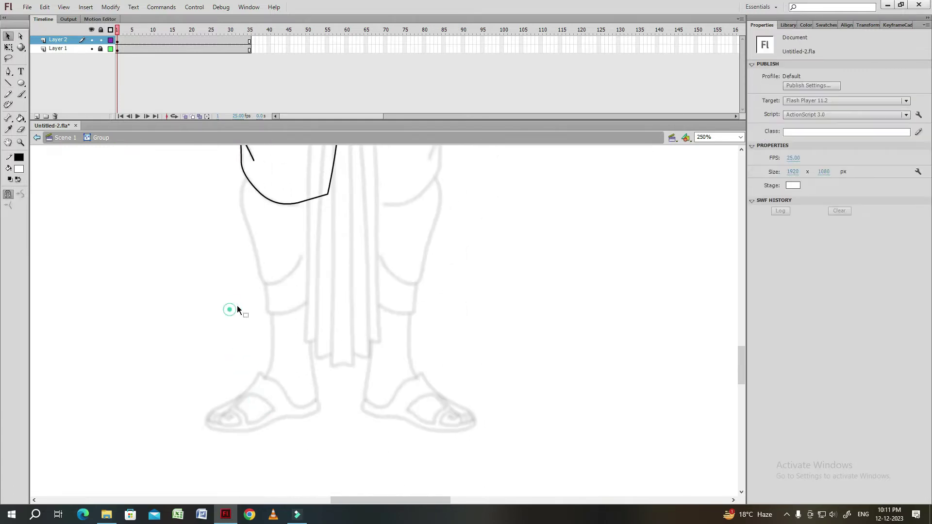
{"action": "mouse_move", "coordinate": [251, 232]}
{"action": "left_mouse_down"}
{"action": "mouse_move", "coordinate": [264, 343]}
{"action": "mouse_move", "coordinate": [326, 328]}
{"action": "mouse_move", "coordinate": [298, 345]}
{"action": "left_mouse_up"}
{"action": "scroll", "coordinate": [276, 347], "scroll_direction": "down", "scroll_amount": 1}
{"action": "left_click_drag", "start_coordinate": [356, 301], "coordinate": [355, 342]}
{"action": "left_click_drag", "start_coordinate": [334, 243], "coordinate": [331, 338]}
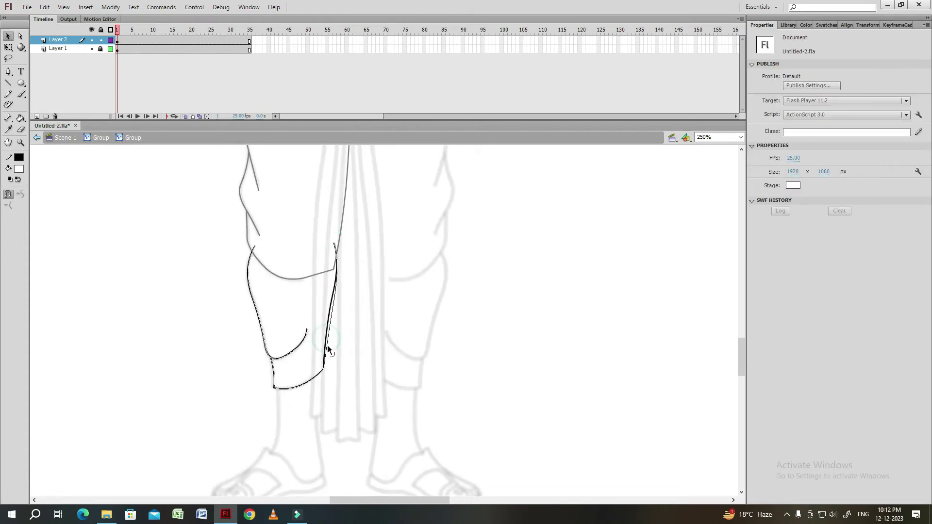
{"action": "scroll", "coordinate": [328, 367], "scroll_direction": "up", "scroll_amount": 1}
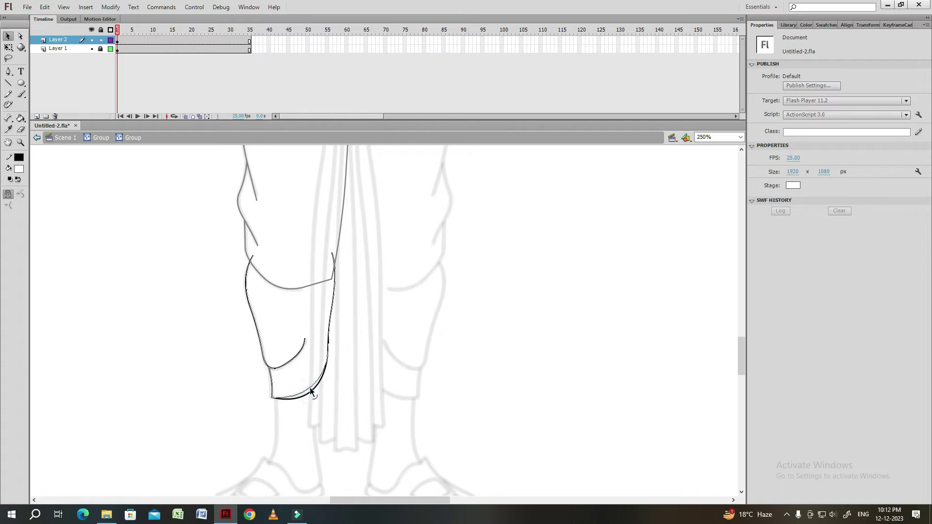
{"action": "scroll", "coordinate": [310, 391], "scroll_direction": "up", "scroll_amount": 3}
{"action": "left_click_drag", "start_coordinate": [307, 296], "coordinate": [331, 285]}
Trace both sides of the left shin from the cuff down to the ankle and bend them to the sketch.
{"action": "scroll", "coordinate": [237, 367], "scroll_direction": "down", "scroll_amount": 2}
{"action": "mouse_move", "coordinate": [237, 367]}
{"action": "left_mouse_down"}
{"action": "mouse_move", "coordinate": [208, 286]}
{"action": "mouse_move", "coordinate": [234, 367]}
{"action": "left_mouse_up"}
{"action": "key", "text": "n"}
{"action": "key", "text": "v"}
{"action": "left_click_drag", "start_coordinate": [236, 330], "coordinate": [239, 327]}
{"action": "key", "text": "n"}
{"action": "left_click_drag", "start_coordinate": [284, 265], "coordinate": [282, 372]}
{"action": "key", "text": "v"}
{"action": "left_click_drag", "start_coordinate": [285, 293], "coordinate": [287, 264]}
Close the shin shape with slanted lines at the ankle and inside the cuff, and finish editing its group.
{"action": "mouse_move", "coordinate": [299, 360]}
{"action": "left_mouse_down"}
{"action": "mouse_move", "coordinate": [296, 344]}
{"action": "mouse_move", "coordinate": [270, 356]}
{"action": "mouse_move", "coordinate": [235, 350]}
{"action": "left_mouse_up"}
{"action": "key", "text": "n"}
{"action": "key", "text": "v"}
{"action": "scroll", "coordinate": [256, 326], "scroll_direction": "up", "scroll_amount": 4}
{"action": "key", "text": "n"}
{"action": "left_click_drag", "start_coordinate": [238, 311], "coordinate": [285, 290]}
{"action": "key", "text": "v"}
{"action": "double_click", "coordinate": [197, 352]}
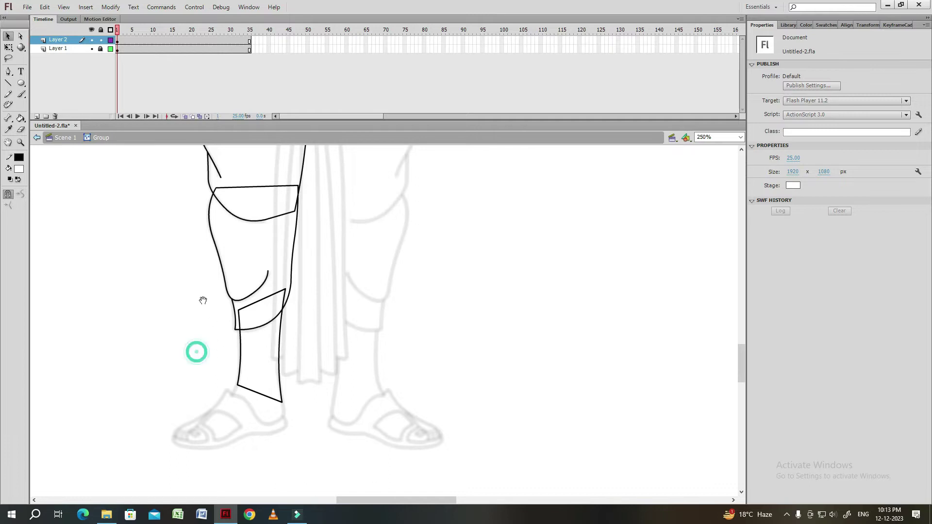
Examine the traced thigh, lower trouser leg and shin against the sketch from the kurta hem to the foot.
{"action": "scroll", "coordinate": [209, 293], "scroll_direction": "up", "scroll_amount": 2}
{"action": "scroll", "coordinate": [345, 270], "scroll_direction": "down", "scroll_amount": 3}
{"action": "scroll", "coordinate": [327, 327], "scroll_direction": "up", "scroll_amount": 12}
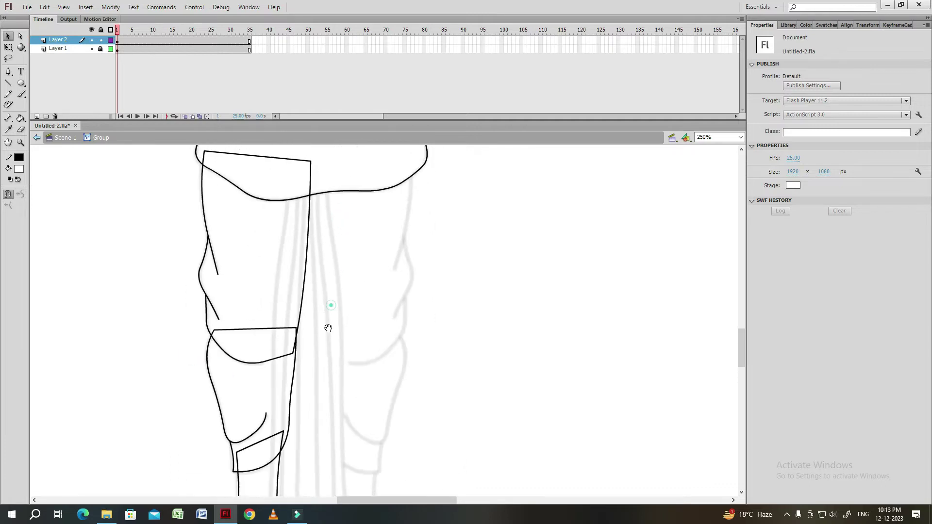
{"action": "left_click", "coordinate": [306, 306]}
{"action": "left_click", "coordinate": [308, 374]}
{"action": "scroll", "coordinate": [308, 340], "scroll_direction": "down", "scroll_amount": 10}
{"action": "left_click", "coordinate": [294, 358]}
{"action": "left_click", "coordinate": [358, 364]}
{"action": "scroll", "coordinate": [360, 301], "scroll_direction": "up", "scroll_amount": 5}
{"action": "left_click_drag", "start_coordinate": [360, 240], "coordinate": [285, 391]}
{"action": "scroll", "coordinate": [316, 418], "scroll_direction": "down", "scroll_amount": 15}
In a separate foot group, trace the left sandal strap's upper edge from the instep to the heel.
{"action": "double_click", "coordinate": [266, 323]}
{"action": "key", "text": "n"}
{"action": "mouse_move", "coordinate": [298, 319]}
{"action": "left_mouse_down"}
{"action": "mouse_move", "coordinate": [329, 349]}
{"action": "mouse_move", "coordinate": [352, 343]}
{"action": "left_mouse_up"}
{"action": "key", "text": "v"}
Outline the opening in the left sandal's strap with lines curved to match the sketch.
{"action": "key", "text": "n"}
{"action": "mouse_move", "coordinate": [282, 335]}
{"action": "left_mouse_down"}
{"action": "mouse_move", "coordinate": [308, 351]}
{"action": "mouse_move", "coordinate": [291, 339]}
{"action": "mouse_move", "coordinate": [284, 362]}
{"action": "mouse_move", "coordinate": [309, 350]}
{"action": "mouse_move", "coordinate": [291, 361]}
{"action": "mouse_move", "coordinate": [278, 338]}
{"action": "left_mouse_up"}
{"action": "key", "text": "v"}
{"action": "key", "text": "n"}
{"action": "key", "text": "v"}
{"action": "key", "text": "n"}
{"action": "key", "text": "v"}
{"action": "key", "text": "n"}
{"action": "key", "text": "v"}
Trace the sandal sole's lower edge from the toes back to the heel.
{"action": "key", "text": "n"}
{"action": "mouse_move", "coordinate": [257, 373]}
{"action": "left_mouse_down"}
{"action": "mouse_move", "coordinate": [339, 361]}
{"action": "mouse_move", "coordinate": [286, 370]}
{"action": "left_mouse_up"}
{"action": "left_click", "coordinate": [353, 348]}
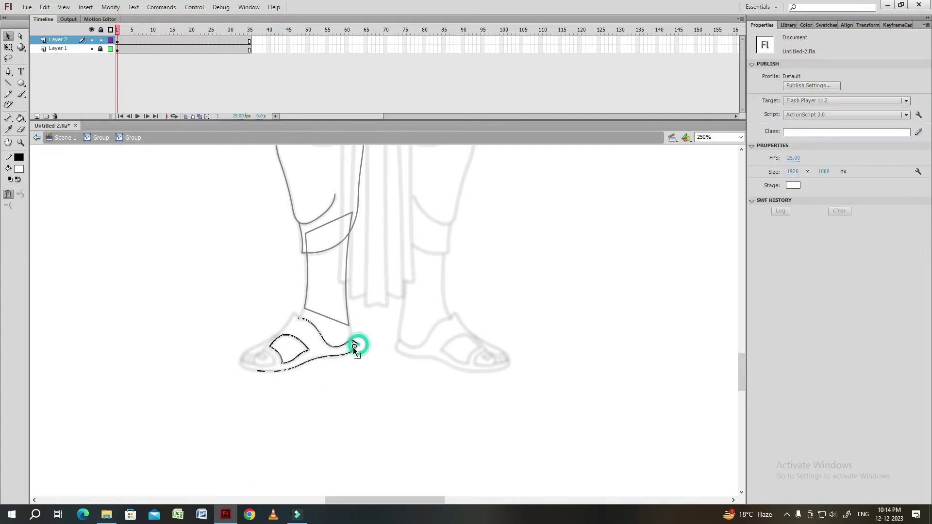
{"action": "left_click_drag", "start_coordinate": [238, 392], "coordinate": [291, 383]}
Trace the strap's front edge down the instep and outline the toes at the front of the sandal.
{"action": "key", "text": "n"}
{"action": "left_click_drag", "start_coordinate": [346, 303], "coordinate": [312, 334]}
{"action": "key", "text": "v"}
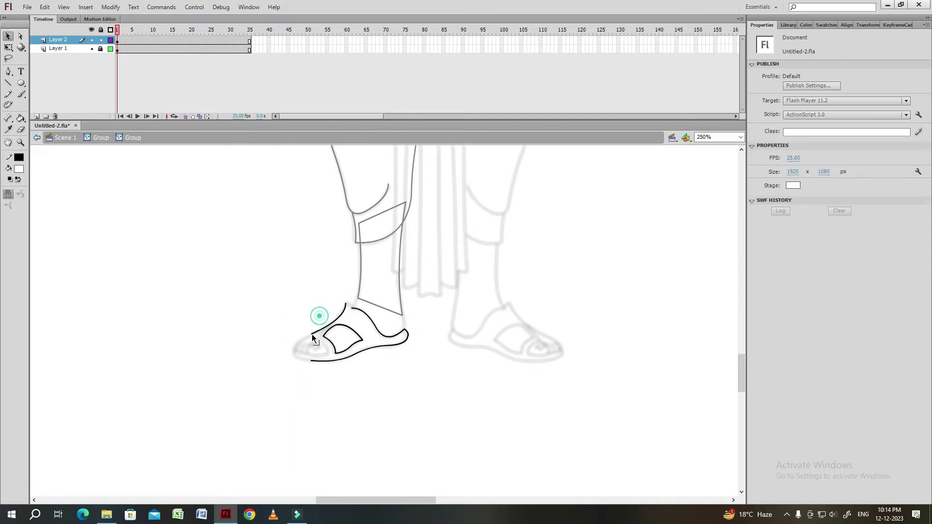
{"action": "left_click", "coordinate": [319, 331]}
{"action": "key", "text": "n"}
{"action": "mouse_move", "coordinate": [322, 337]}
{"action": "left_mouse_down"}
{"action": "mouse_move", "coordinate": [305, 343]}
{"action": "mouse_move", "coordinate": [312, 331]}
{"action": "mouse_move", "coordinate": [336, 335]}
{"action": "left_mouse_up"}
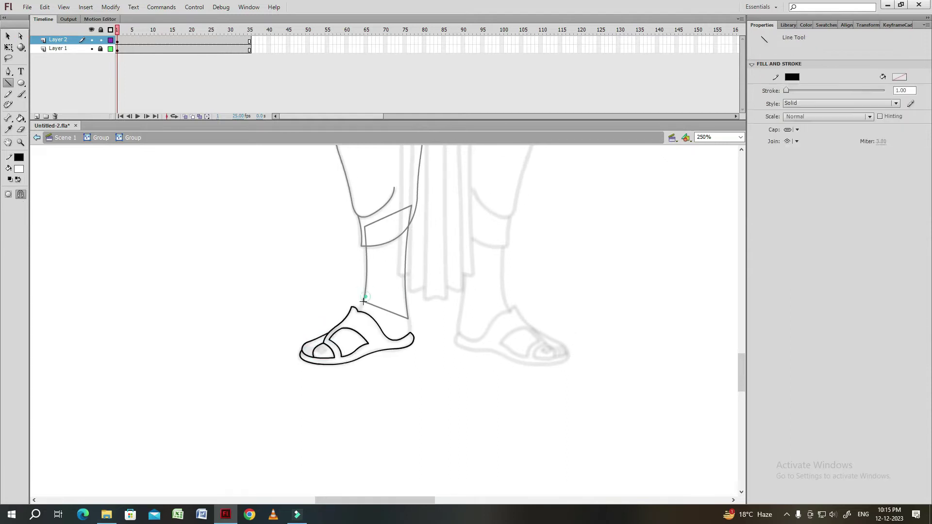
Draw the ankle's sides from the sandal up to the shin and close them with a line across the top.
{"action": "key", "text": "n"}
{"action": "key", "text": "v"}
{"action": "left_click_drag", "start_coordinate": [419, 299], "coordinate": [397, 318]}
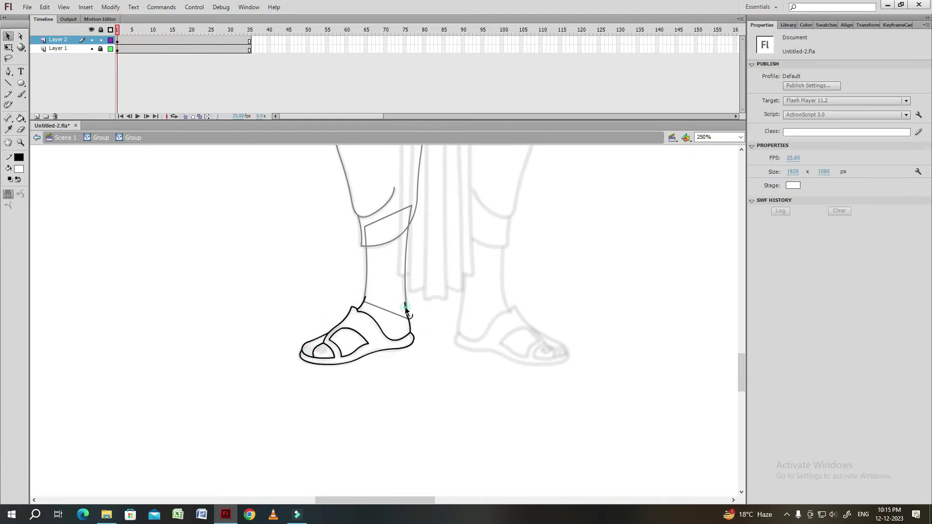
{"action": "left_click", "coordinate": [410, 323]}
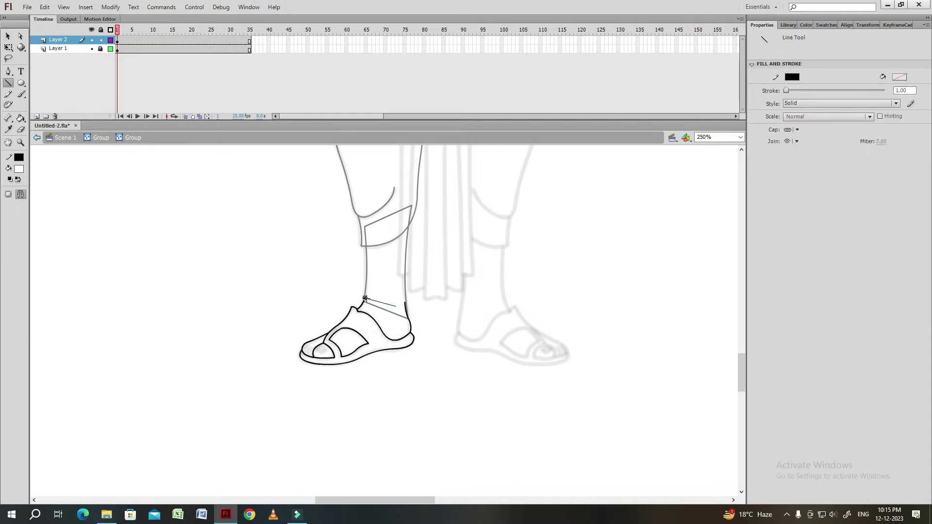
{"action": "left_click_drag", "start_coordinate": [368, 299], "coordinate": [405, 302]}
{"action": "left_click_drag", "start_coordinate": [365, 299], "coordinate": [365, 301]}
Add the small toe dividers and the big toe's nail, and finish editing the foot group.
{"action": "left_click_drag", "start_coordinate": [314, 347], "coordinate": [309, 354]}
{"action": "key", "text": "ctrl+equal"}
{"action": "key", "text": "ctrl+equal"}
{"action": "key", "text": "n"}
{"action": "mouse_move", "coordinate": [426, 325]}
{"action": "left_mouse_down"}
{"action": "mouse_move", "coordinate": [461, 321]}
{"action": "mouse_move", "coordinate": [451, 342]}
{"action": "left_mouse_up"}
{"action": "key", "text": "v"}
{"action": "key", "text": "n"}
{"action": "key", "text": "v"}
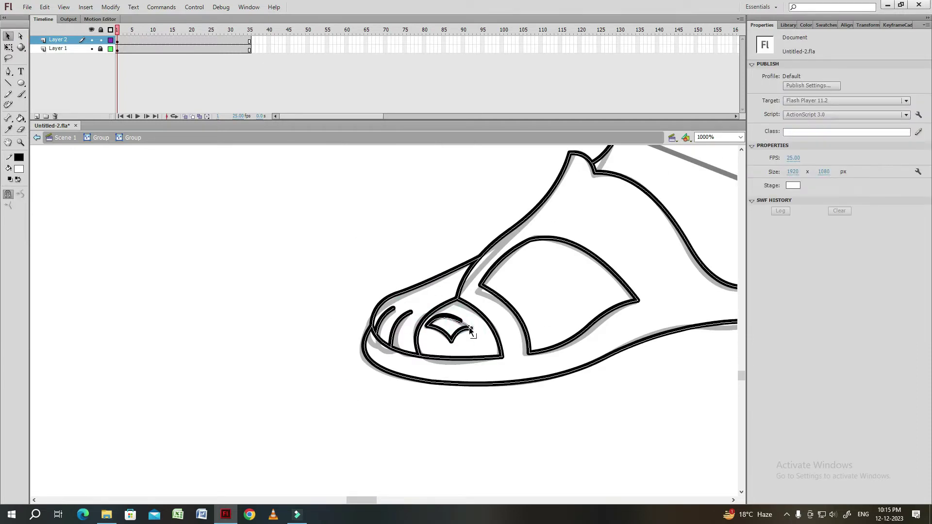
{"action": "key", "text": "ctrl+minus"}
{"action": "key", "text": "ctrl+minus"}
{"action": "key", "text": "ctrl+minus"}
{"action": "double_click", "coordinate": [390, 359]}
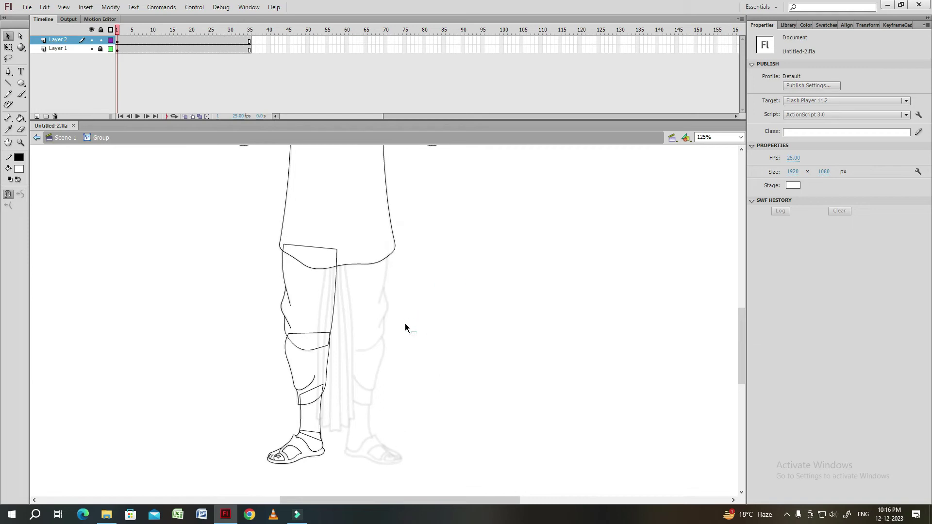
Duplicate all the left leg's parts in place and shift the copy sideways toward the right leg.
{"action": "left_click_drag", "start_coordinate": [354, 306], "coordinate": [255, 462]}
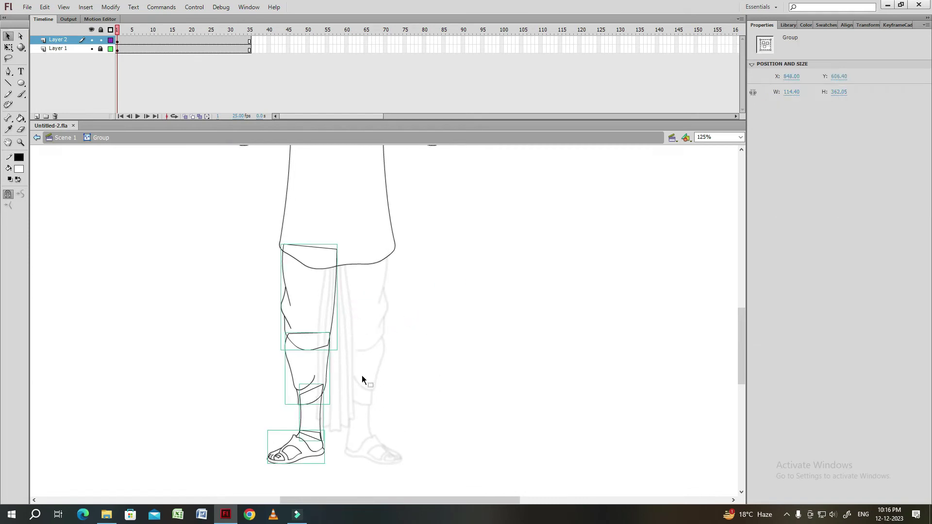
{"action": "key", "text": "ctrl+c"}
{"action": "key", "text": "ctrl+shift+v"}
{"action": "key", "text": "shift+Right"}
{"action": "key", "text": "shift+Right"}
{"action": "key", "text": "shift+Right"}
{"action": "key", "text": "shift+Right"}
{"action": "key", "text": "shift+Right"}
{"action": "key", "text": "shift+Right"}
{"action": "key", "text": "shift+Right"}
{"action": "key", "text": "shift+Right"}
{"action": "key", "text": "shift+Right"}
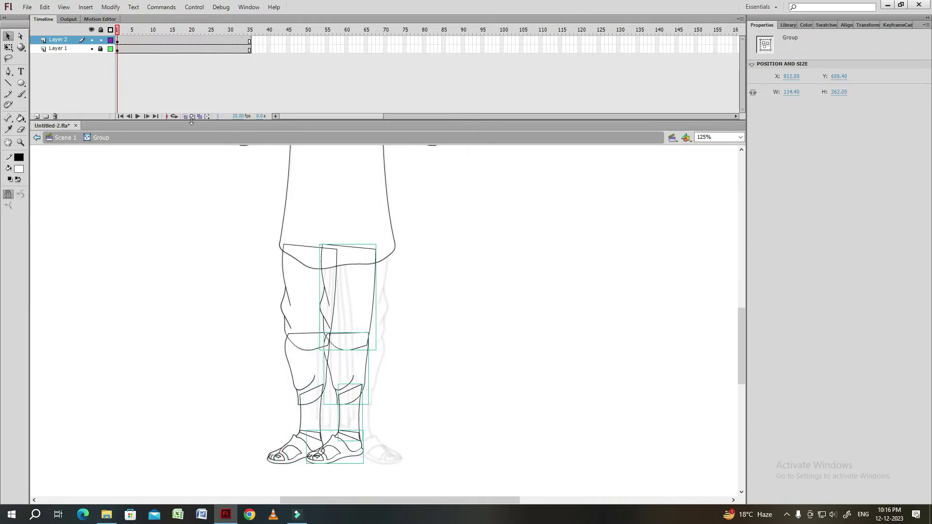
Flip the copied leg horizontally and move it over the sketch's right leg.
{"action": "left_click", "coordinate": [111, 6]}
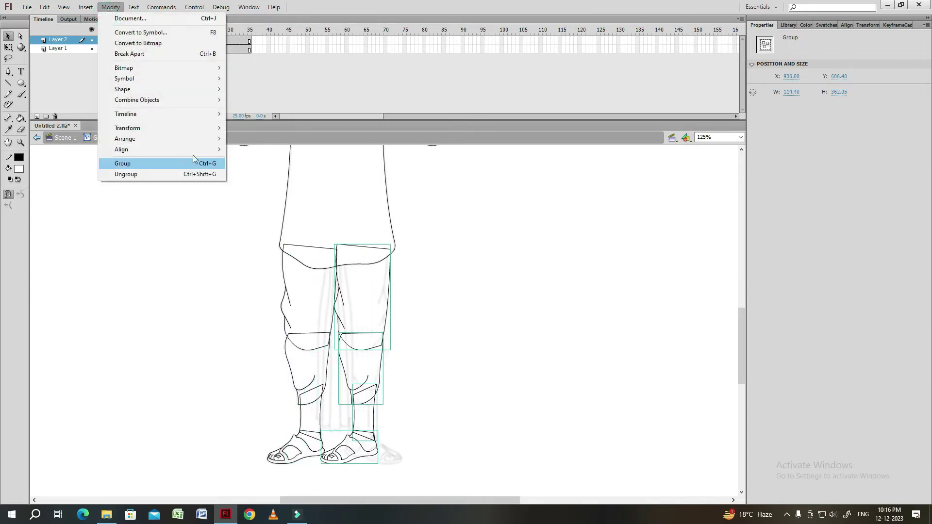
{"action": "mouse_move", "coordinate": [203, 128]}
{"action": "left_click", "coordinate": [262, 231]}
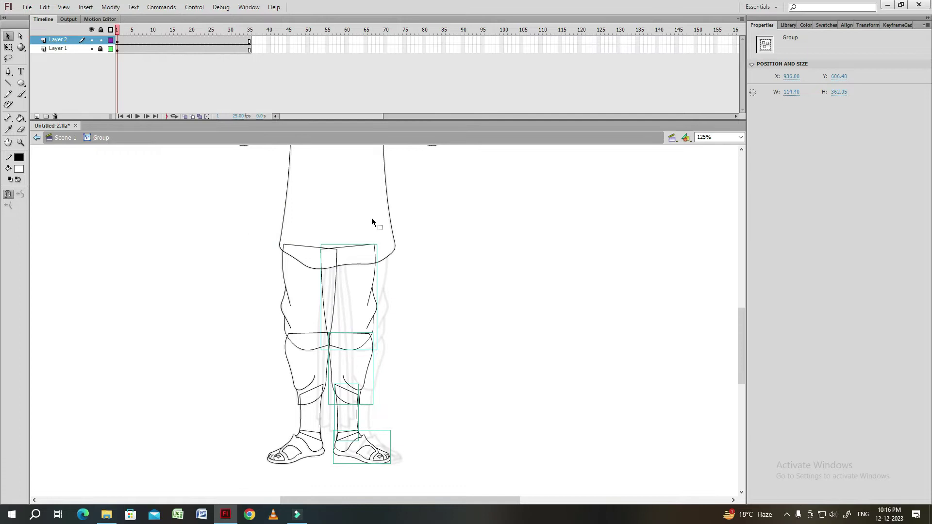
{"action": "key", "text": "shift+Right"}
{"action": "key", "text": "shift+Right"}
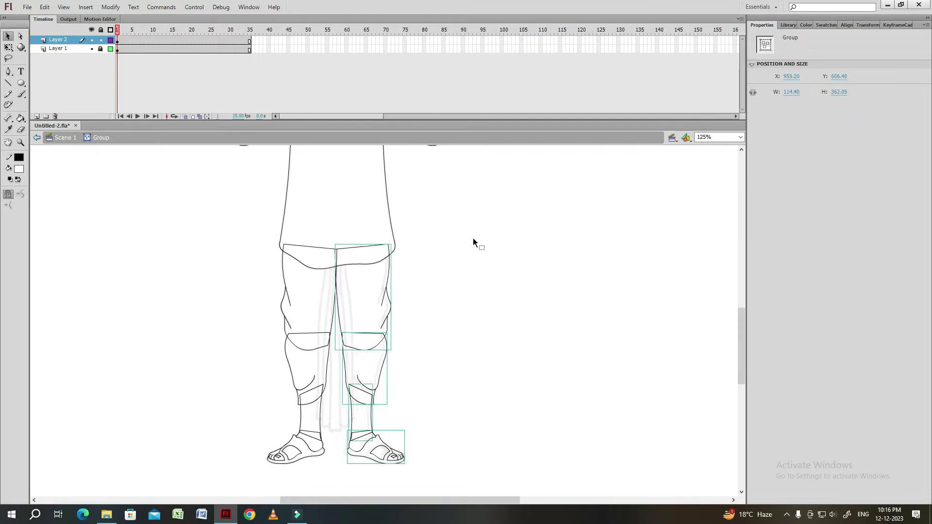
In a separate group between the legs, draw the central cloth pleat's two long sides and curve them to the sketch.
{"action": "double_click", "coordinate": [375, 294]}
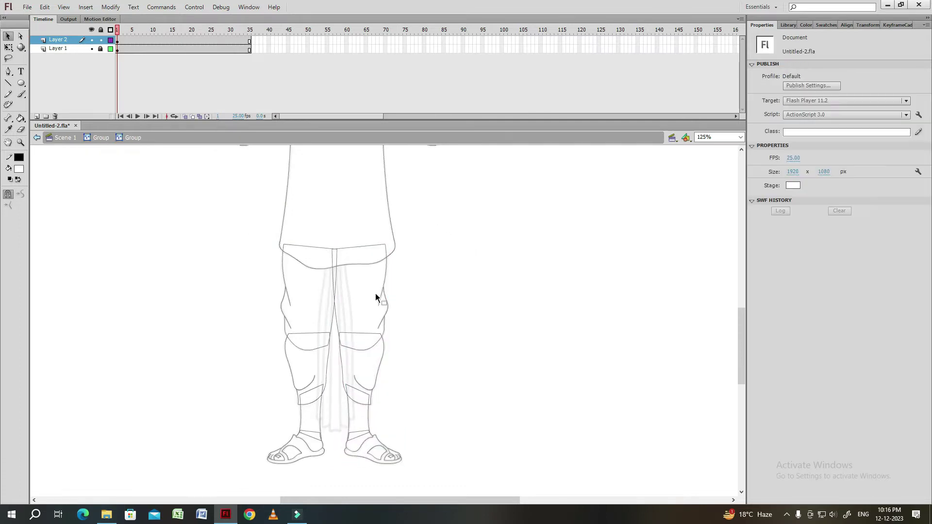
{"action": "left_click", "coordinate": [334, 292]}
{"action": "left_click_drag", "start_coordinate": [334, 291], "coordinate": [326, 313]}
{"action": "left_click_drag", "start_coordinate": [327, 386], "coordinate": [331, 430]}
{"action": "left_click", "coordinate": [332, 313]}
{"action": "left_click", "coordinate": [351, 362]}
{"action": "left_click", "coordinate": [335, 332]}
{"action": "left_click_drag", "start_coordinate": [335, 332], "coordinate": [345, 329]}
{"action": "left_click", "coordinate": [333, 308]}
{"action": "left_click", "coordinate": [362, 340]}
Close the central pleat with a slightly curved hem at the bottom and a short line at the top.
{"action": "left_click", "coordinate": [333, 431]}
{"action": "left_click", "coordinate": [353, 426]}
{"action": "left_click", "coordinate": [333, 433]}
{"action": "left_click", "coordinate": [333, 436]}
{"action": "left_click", "coordinate": [333, 431]}
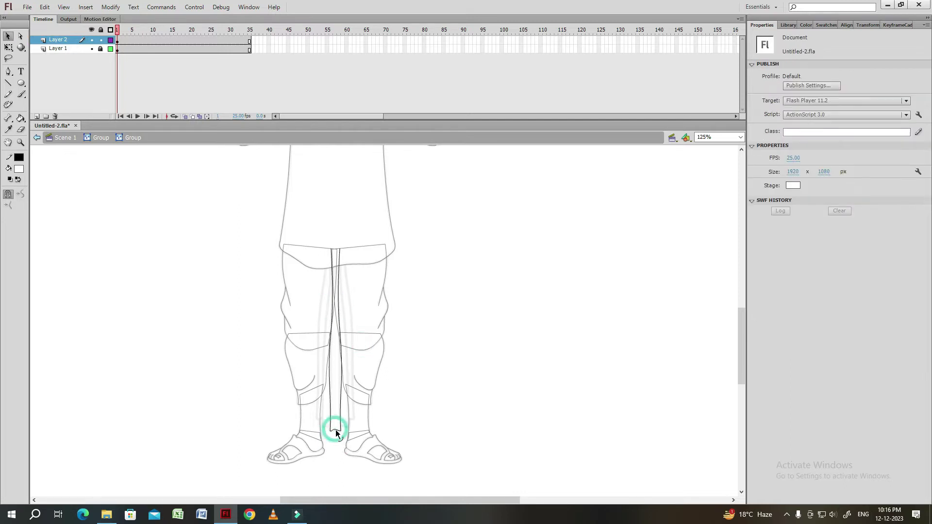
{"action": "left_click", "coordinate": [337, 248]}
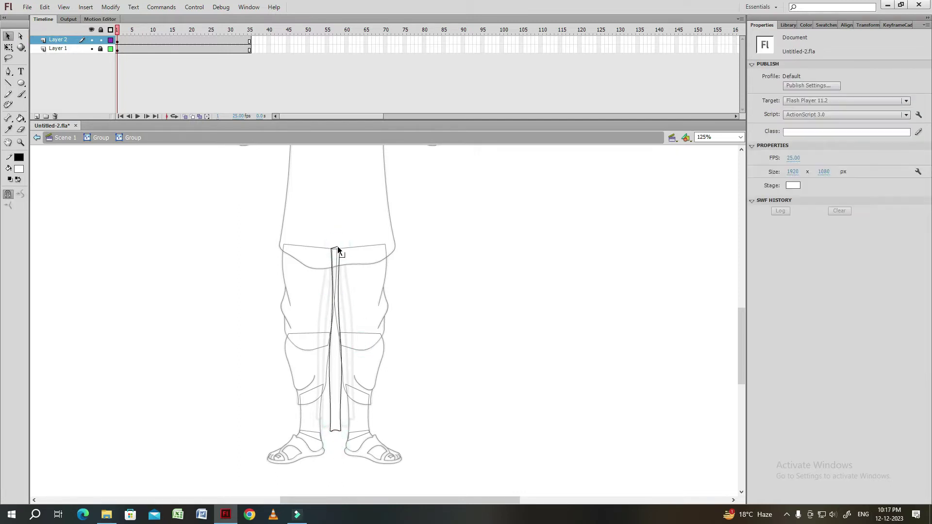
In a new group around the central pleat, draw the left side of a second, wider pleat and curve it to the sketch.
{"action": "left_click", "coordinate": [373, 284]}
{"action": "key", "text": "ctrl+g"}
{"action": "key", "text": "n"}
{"action": "left_click_drag", "start_coordinate": [329, 249], "coordinate": [316, 397]}
{"action": "key", "text": "v"}
{"action": "left_click_drag", "start_coordinate": [324, 307], "coordinate": [329, 304]}
{"action": "left_click", "coordinate": [317, 397]}
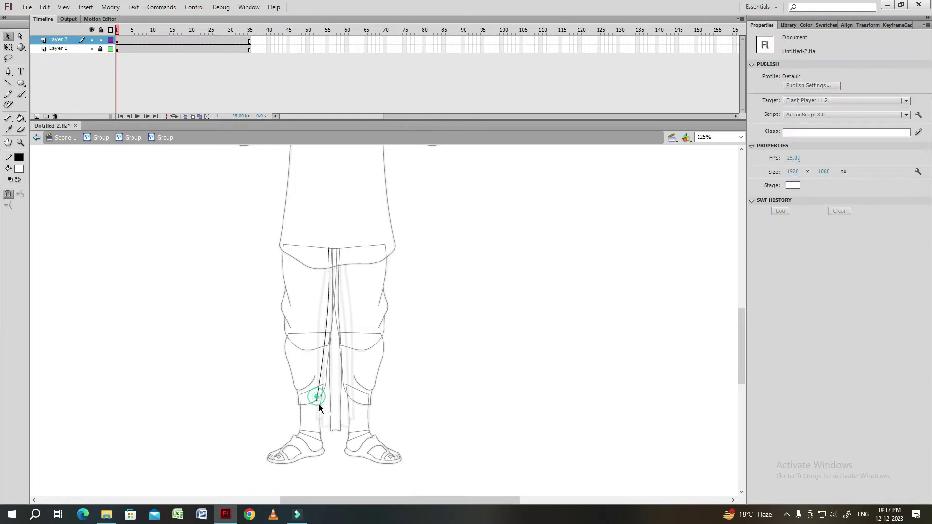
{"action": "left_click_drag", "start_coordinate": [326, 415], "coordinate": [322, 427]}
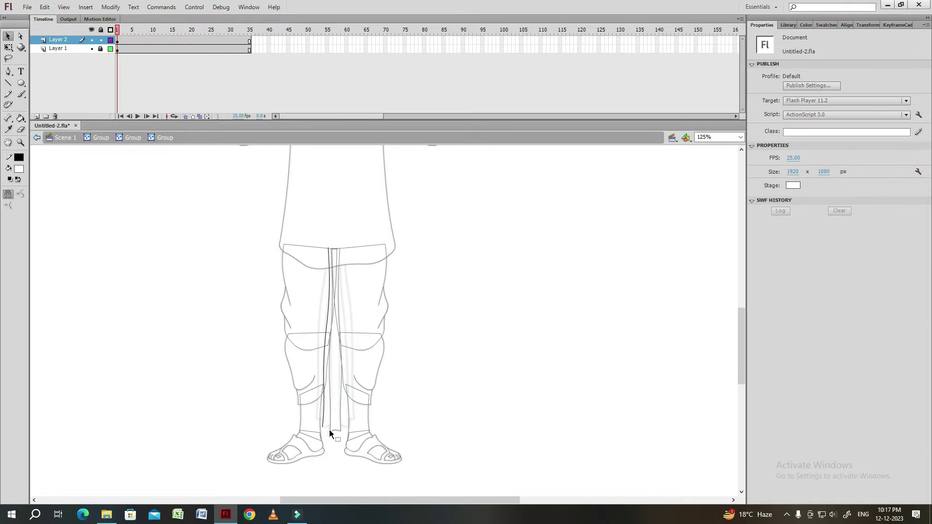
Duplicate a long pleat side in place and shift the copy sideways toward the right leg as the second pleat's other side.
{"action": "left_click", "coordinate": [332, 311]}
{"action": "key", "text": "ctrl+c"}
{"action": "key", "text": "ctrl+shift+v"}
{"action": "key", "text": "Right"}
{"action": "key", "text": "Right"}
{"action": "key", "text": "Right"}
{"action": "key", "text": "Right"}
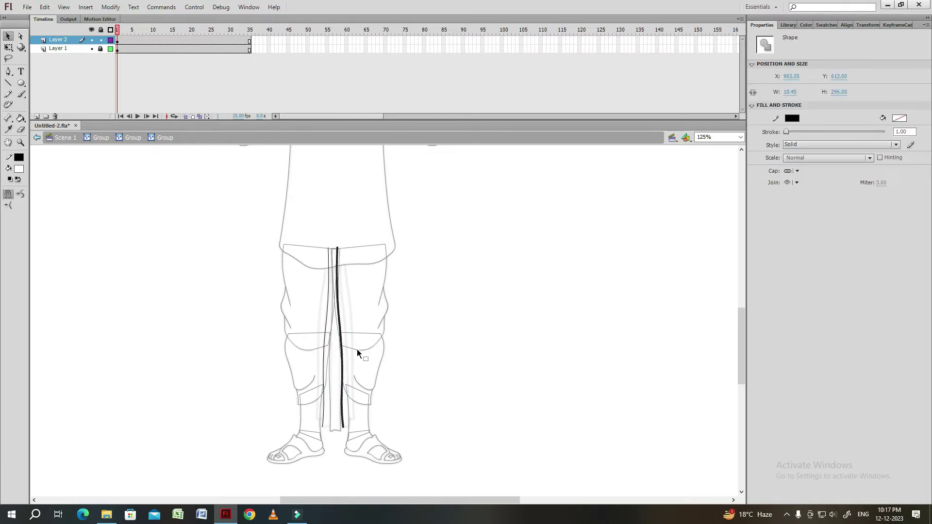
Close the second pleat with a curved hem at the bottom and a short line at the top.
{"action": "left_click", "coordinate": [369, 335]}
{"action": "left_click_drag", "start_coordinate": [334, 426], "coordinate": [336, 428]}
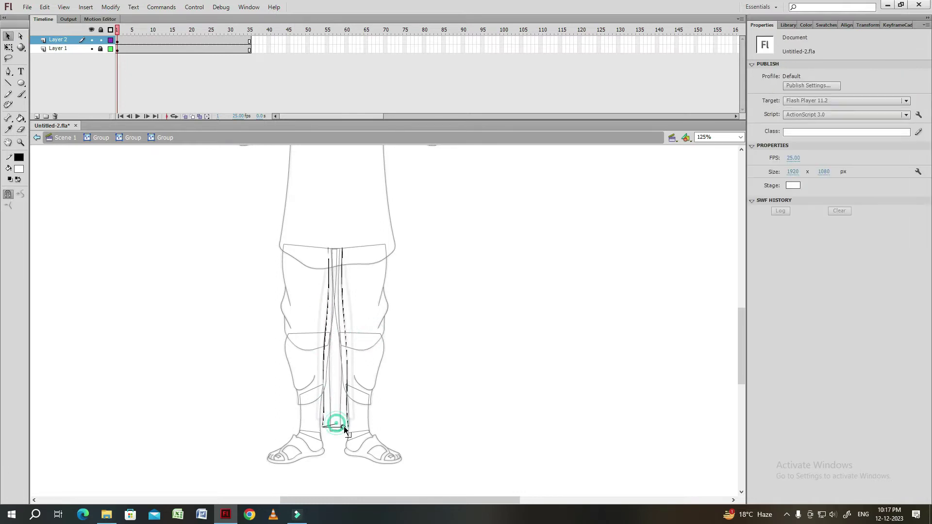
{"action": "double_click", "coordinate": [387, 395]}
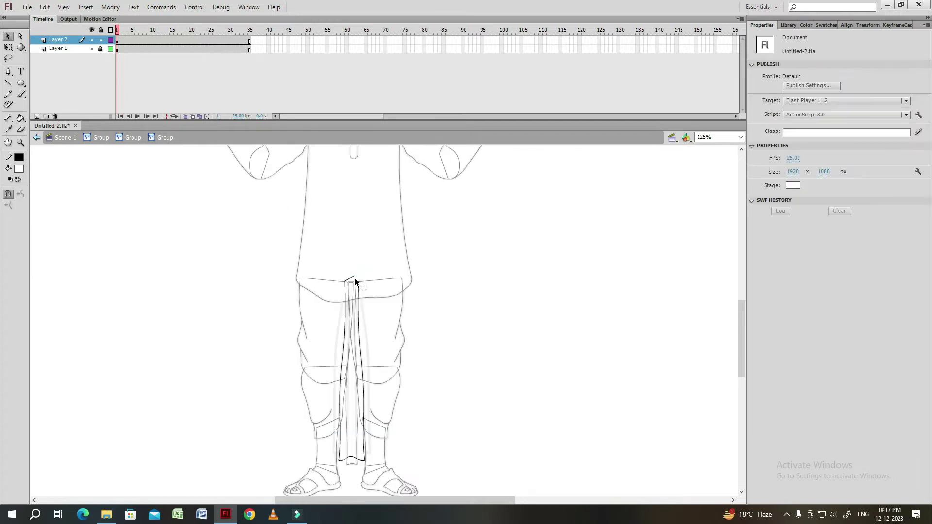
{"action": "left_click", "coordinate": [414, 352]}
In another group, draw the widest outer pleat with two curved sides, a wavy hem and a closed top.
{"action": "scroll", "coordinate": [400, 369], "scroll_direction": "down", "scroll_amount": 2}
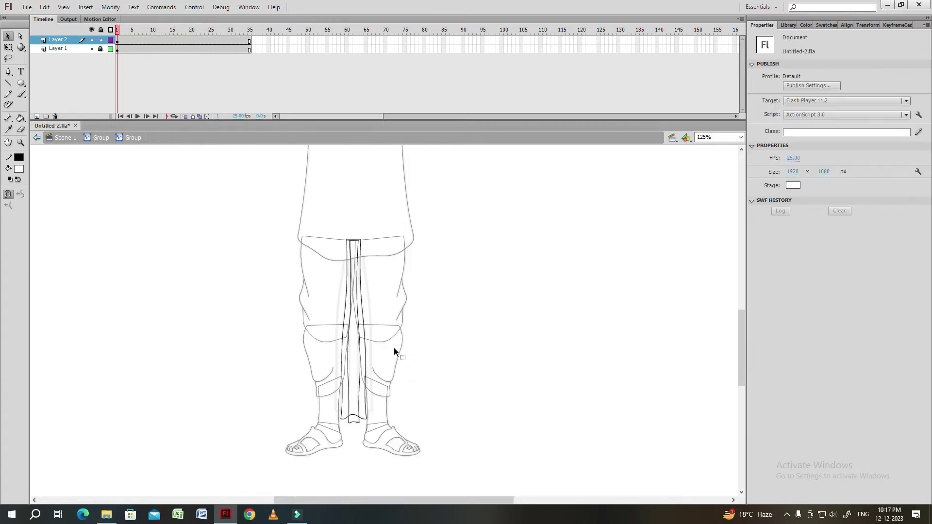
{"action": "double_click", "coordinate": [352, 291]}
{"action": "left_click_drag", "start_coordinate": [345, 241], "coordinate": [408, 287]}
{"action": "scroll", "coordinate": [334, 314], "scroll_direction": "down", "scroll_amount": 1}
{"action": "left_click", "coordinate": [348, 328]}
{"action": "left_click", "coordinate": [408, 287]}
{"action": "left_click_drag", "start_coordinate": [366, 390], "coordinate": [359, 383]}
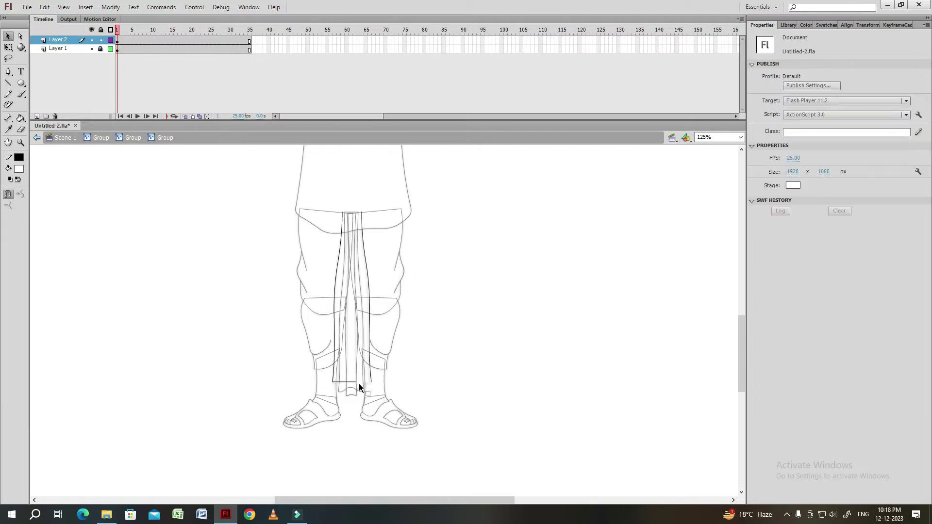
{"action": "left_click", "coordinate": [351, 383]}
{"action": "double_click", "coordinate": [414, 243]}
Pull the cloth pleats apart beside the legs to check each shape, and undo the moves.
{"action": "left_click_drag", "start_coordinate": [371, 383], "coordinate": [462, 387]}
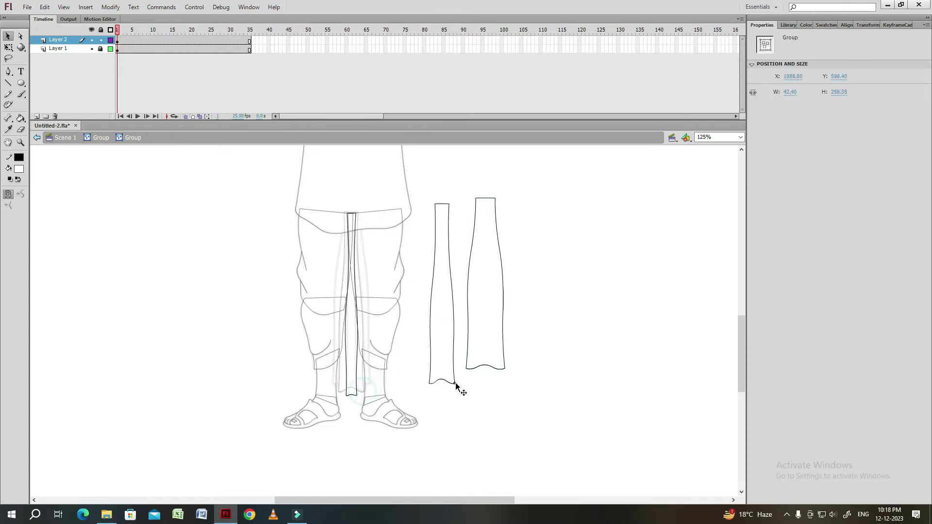
{"action": "left_click_drag", "start_coordinate": [357, 395], "coordinate": [423, 390]}
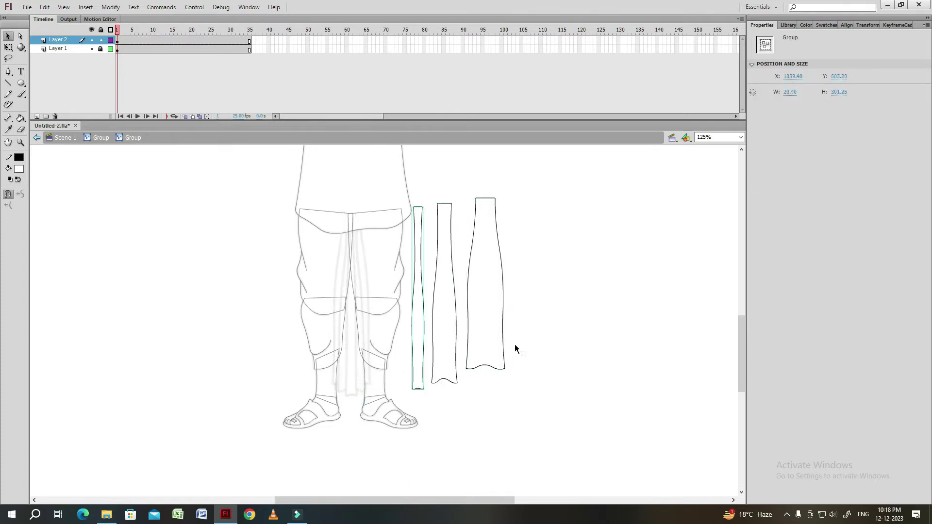
{"action": "key", "text": "ctrl+z"}
{"action": "key", "text": "ctrl+z"}
{"action": "key", "text": "ctrl+z"}
{"action": "key", "text": "ctrl+z"}
{"action": "key", "text": "ctrl+z"}
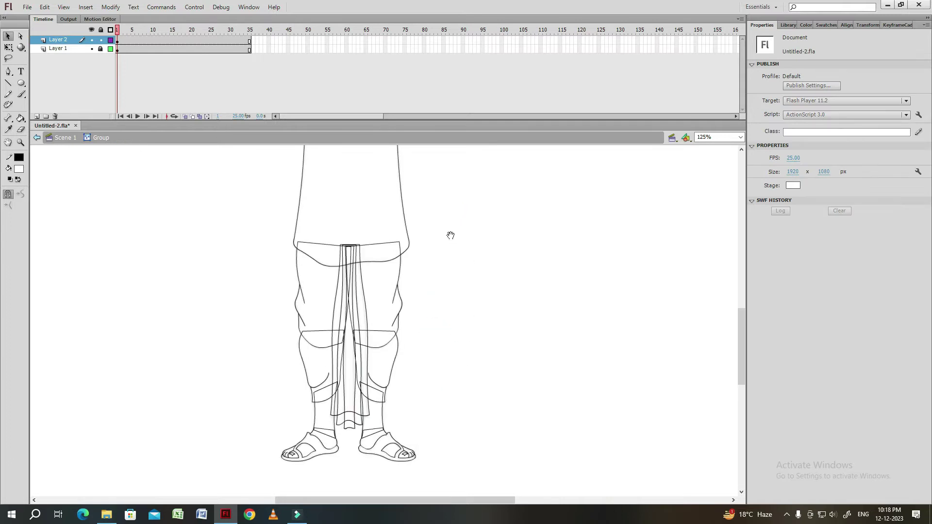
Draw the long stick across the shoulders and hands as a thin horizontal rectangle and delete its fill.
{"action": "scroll", "coordinate": [451, 235], "scroll_direction": "up", "scroll_amount": 5}
{"action": "double_click", "coordinate": [412, 270]}
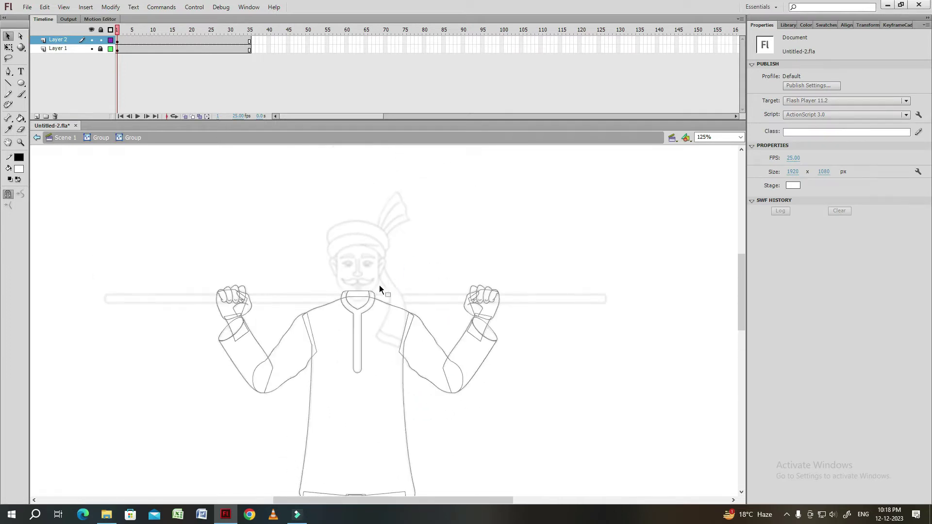
{"action": "key", "text": "r"}
{"action": "mouse_move", "coordinate": [106, 294]}
{"action": "left_mouse_down"}
{"action": "mouse_move", "coordinate": [192, 316]}
{"action": "mouse_move", "coordinate": [605, 302]}
{"action": "left_mouse_up"}
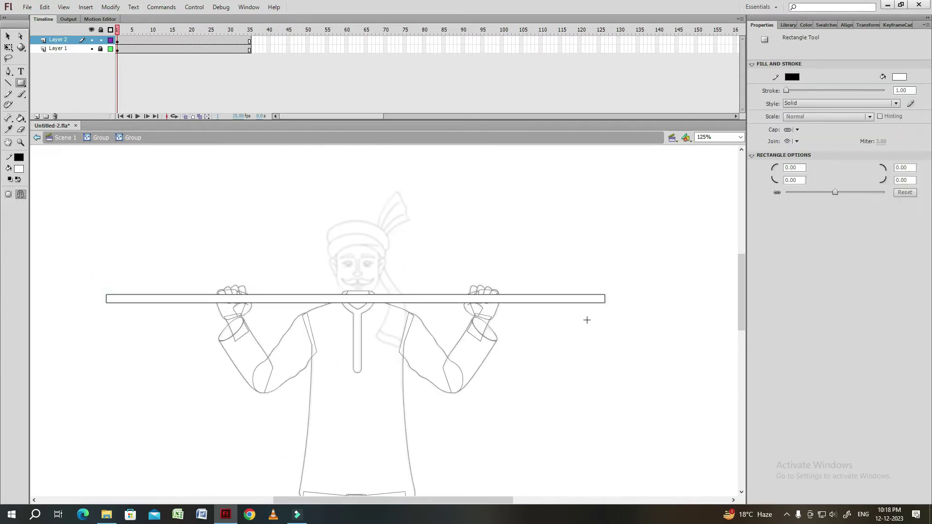
{"action": "key", "text": "v"}
{"action": "left_click", "coordinate": [500, 298]}
{"action": "key", "text": "Delete"}
{"action": "left_click", "coordinate": [106, 296]}
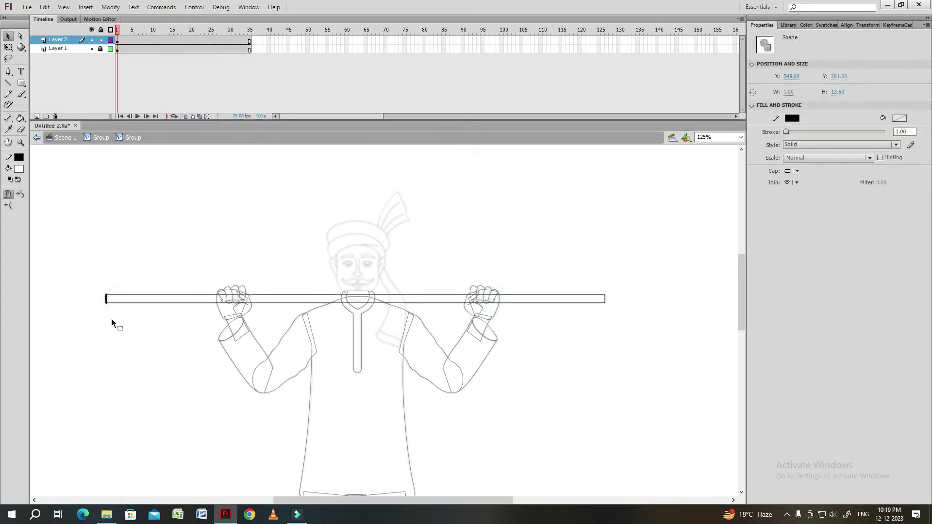
{"action": "left_click", "coordinate": [112, 323]}
Outline the turban's lower band with lines and curve them to the sketch.
{"action": "scroll", "coordinate": [415, 272], "scroll_direction": "up", "scroll_amount": 2}
{"action": "key", "text": "n"}
{"action": "key", "text": "v"}
{"action": "mouse_move", "coordinate": [335, 293]}
{"action": "left_mouse_down"}
{"action": "mouse_move", "coordinate": [381, 277]}
{"action": "mouse_move", "coordinate": [327, 267]}
{"action": "mouse_move", "coordinate": [387, 286]}
{"action": "mouse_move", "coordinate": [394, 310]}
{"action": "left_mouse_up"}
{"action": "left_click", "coordinate": [324, 306]}
{"action": "left_click", "coordinate": [409, 285]}
{"action": "left_click", "coordinate": [387, 285]}
{"action": "key", "text": "ctrl+="}
Draw the turban's upper band above the lower one and bend its top and right end to match the sketch.
{"action": "mouse_move", "coordinate": [257, 311]}
{"action": "left_mouse_down"}
{"action": "mouse_move", "coordinate": [261, 277]}
{"action": "mouse_move", "coordinate": [348, 268]}
{"action": "mouse_move", "coordinate": [378, 301]}
{"action": "left_mouse_up"}
{"action": "left_click", "coordinate": [260, 282]}
{"action": "left_click_drag", "start_coordinate": [308, 274], "coordinate": [313, 266]}
{"action": "key", "text": "n"}
{"action": "mouse_move", "coordinate": [380, 308]}
{"action": "left_mouse_down"}
{"action": "mouse_move", "coordinate": [372, 324]}
{"action": "mouse_move", "coordinate": [379, 296]}
{"action": "left_mouse_up"}
{"action": "key", "text": "v"}
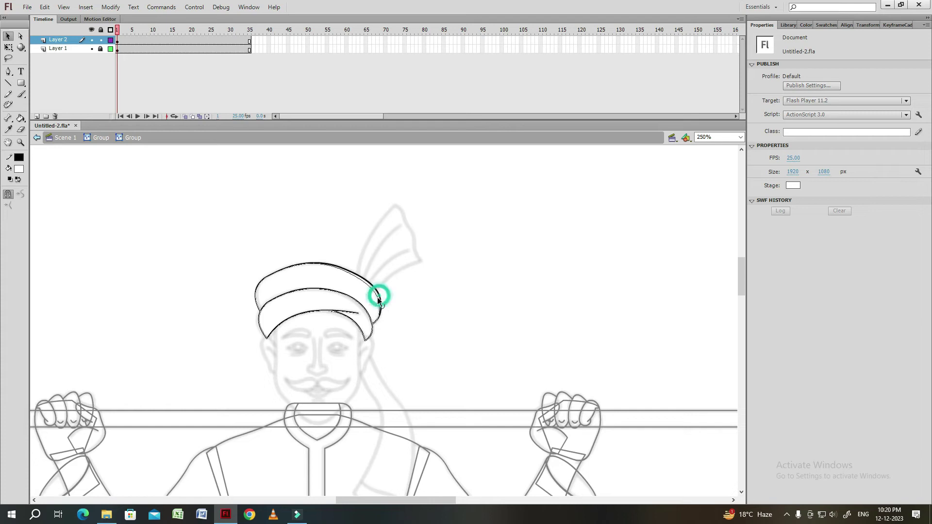
{"action": "left_click", "coordinate": [384, 310]}
{"action": "left_click_drag", "start_coordinate": [317, 265], "coordinate": [317, 264]}
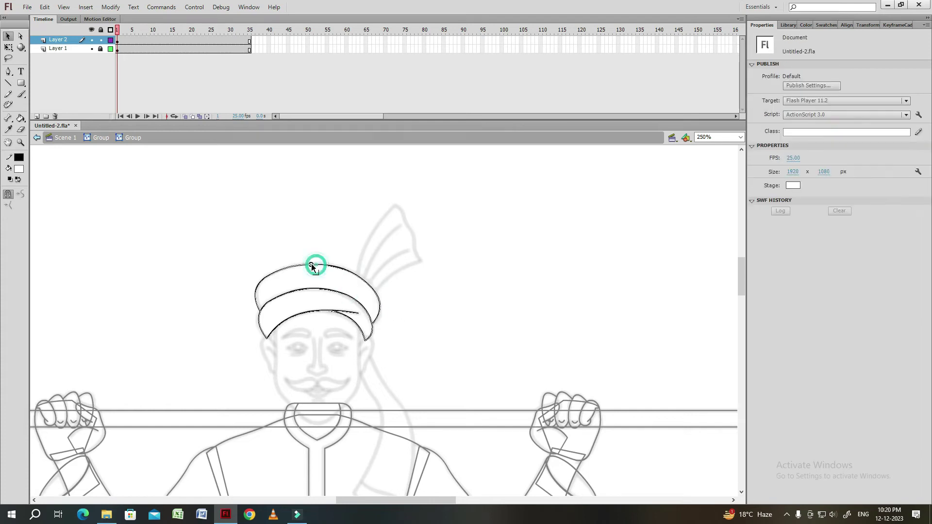
{"action": "left_click", "coordinate": [399, 301]}
In a separate group, draw the turban's upright plume with two curved sides, a short base and a wavy outer edge.
{"action": "double_click", "coordinate": [395, 209]}
{"action": "mouse_move", "coordinate": [377, 243]}
{"action": "left_mouse_down"}
{"action": "mouse_move", "coordinate": [354, 285]}
{"action": "mouse_move", "coordinate": [385, 281]}
{"action": "mouse_move", "coordinate": [403, 318]}
{"action": "left_mouse_up"}
{"action": "key", "text": "ctrl+z"}
{"action": "key", "text": "ctrl+z"}
{"action": "key", "text": "ctrl+z"}
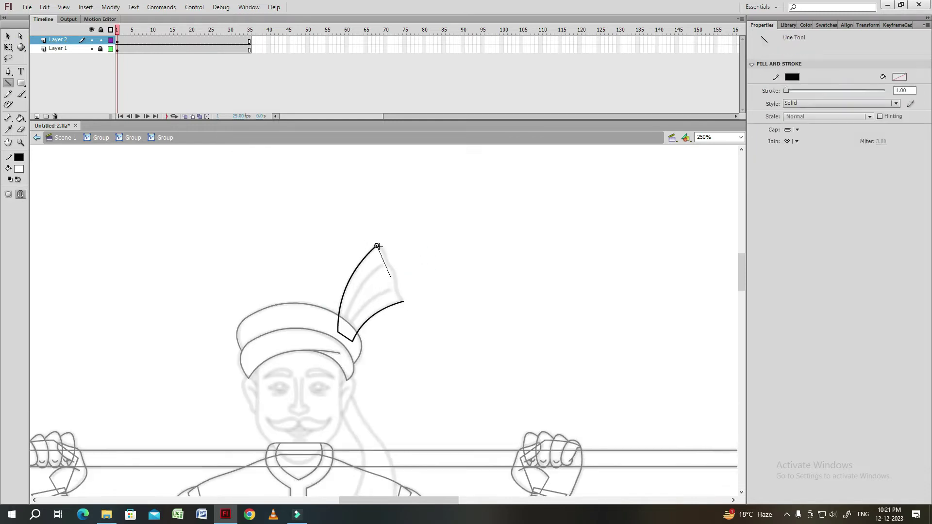
{"action": "left_click", "coordinate": [398, 275]}
{"action": "key", "text": "ctrl+z"}
{"action": "key", "text": "ctrl+z"}
{"action": "key", "text": "ctrl+z"}
{"action": "key", "text": "ctrl+z"}
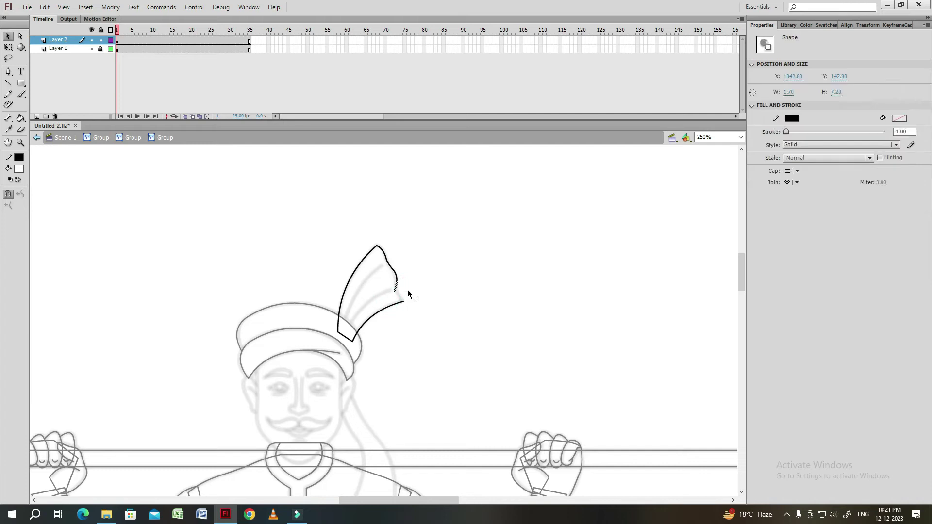
Complete the plume's wavy edge and add two curved fold lines inside it.
{"action": "key", "text": "ctrl+z"}
{"action": "key", "text": "ctrl+z"}
{"action": "key", "text": "ctrl+z"}
{"action": "key", "text": "ctrl+z"}
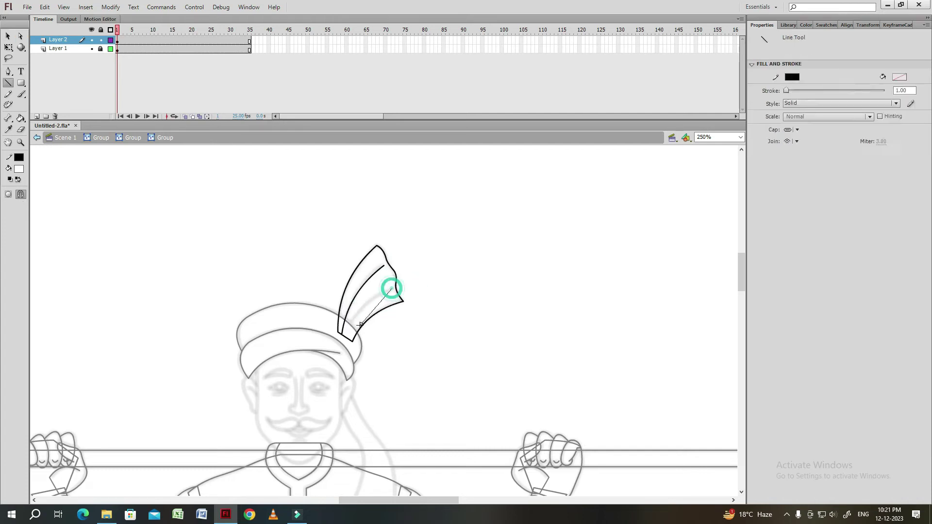
{"action": "double_click", "coordinate": [421, 318]}
{"action": "double_click", "coordinate": [420, 319]}
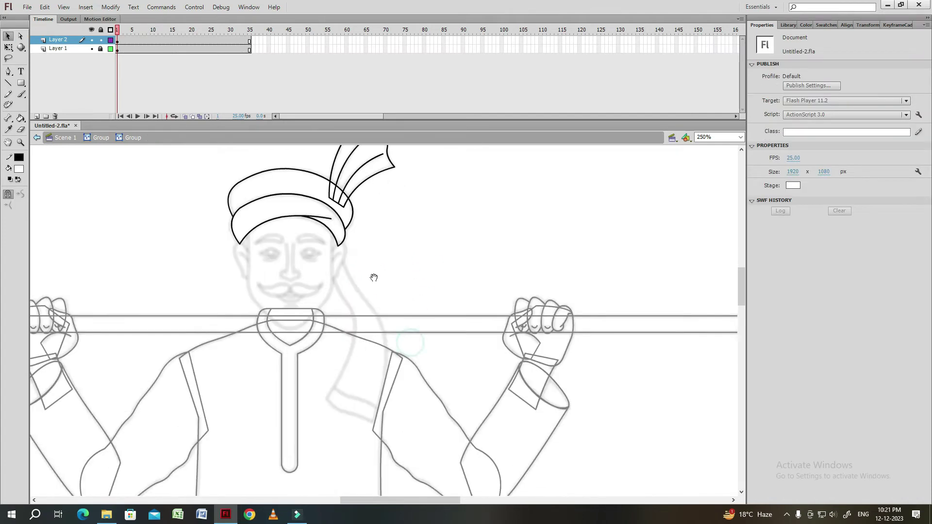
In a new group, draw the turban's hanging tail with two long sides curved from the turban down over the shoulder.
{"action": "double_click", "coordinate": [348, 236]}
{"action": "double_click", "coordinate": [389, 268]}
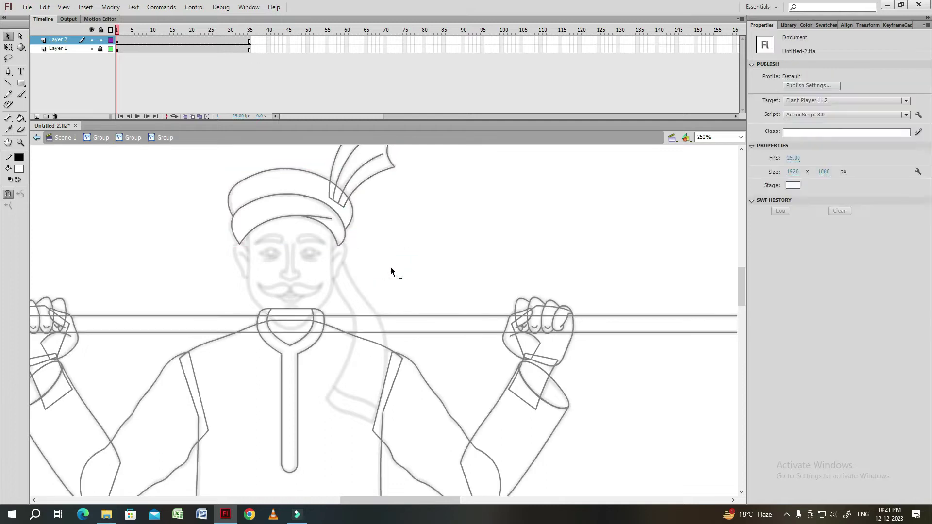
{"action": "mouse_move", "coordinate": [364, 352]}
{"action": "left_mouse_down"}
{"action": "mouse_move", "coordinate": [302, 383]}
{"action": "mouse_move", "coordinate": [329, 399]}
{"action": "left_mouse_up"}
{"action": "left_click", "coordinate": [353, 320]}
{"action": "left_click_drag", "start_coordinate": [348, 364], "coordinate": [373, 380]}
{"action": "scroll", "coordinate": [374, 380], "scroll_direction": "down", "scroll_amount": 2}
{"action": "left_click", "coordinate": [380, 310]}
{"action": "scroll", "coordinate": [380, 310], "scroll_direction": "up", "scroll_amount": 2}
{"action": "left_click_drag", "start_coordinate": [343, 260], "coordinate": [344, 269]}
{"action": "scroll", "coordinate": [408, 362], "scroll_direction": "down", "scroll_amount": 2}
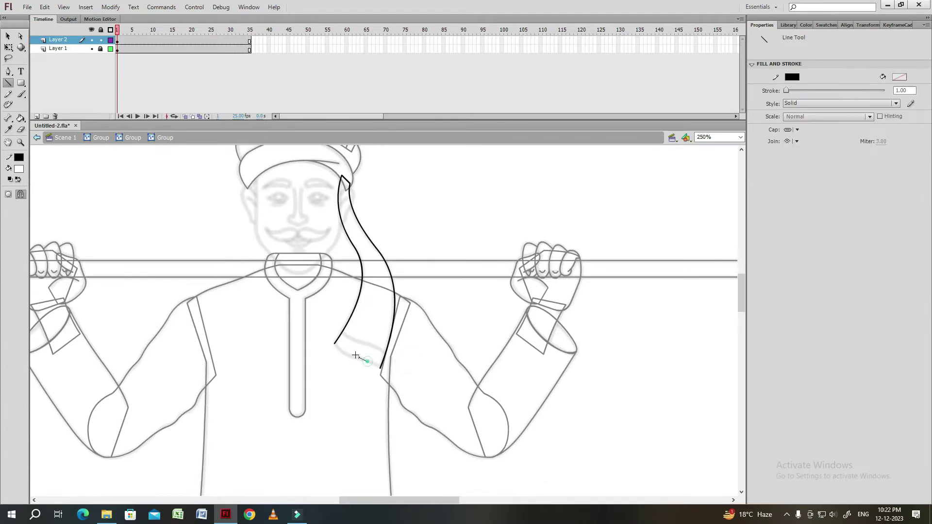
Close the hanging tail with a wavy bottom edge and add a matching border line just above it.
{"action": "key", "text": "n"}
{"action": "mouse_move", "coordinate": [365, 346]}
{"action": "left_mouse_down"}
{"action": "mouse_move", "coordinate": [346, 333]}
{"action": "mouse_move", "coordinate": [355, 349]}
{"action": "left_mouse_up"}
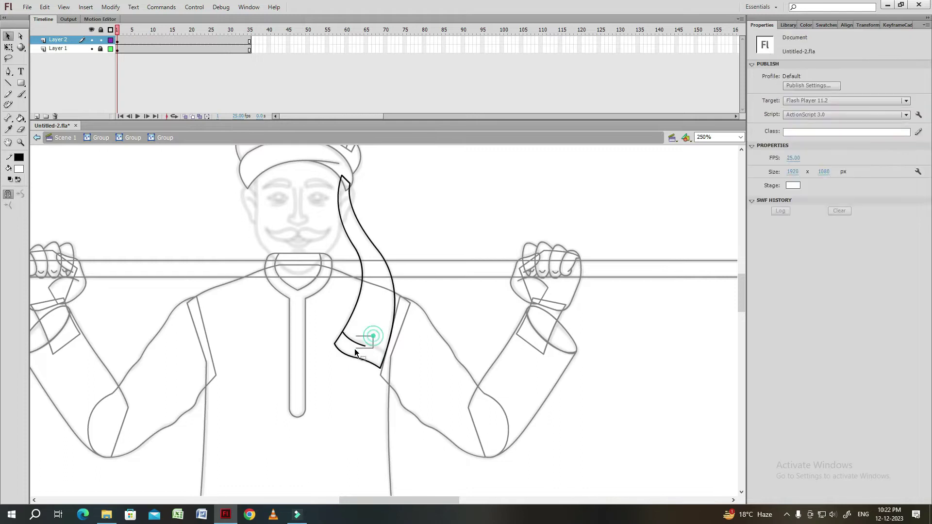
{"action": "key", "text": "v"}
{"action": "scroll", "coordinate": [402, 293], "scroll_direction": "up", "scroll_amount": 2}
{"action": "scroll", "coordinate": [402, 294], "scroll_direction": "up", "scroll_amount": 1}
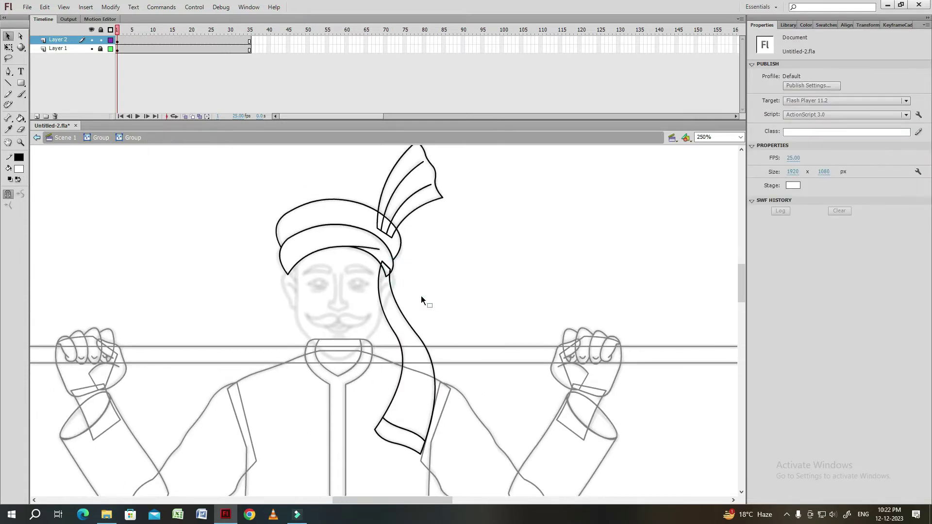
In a new face group, trace the left half of the face outline down to the chin and the left half of the moustache.
{"action": "left_click", "coordinate": [381, 257]}
{"action": "left_click", "coordinate": [294, 259]}
{"action": "left_click_drag", "start_coordinate": [292, 309], "coordinate": [343, 360]}
{"action": "left_click_drag", "start_coordinate": [302, 333], "coordinate": [297, 322]}
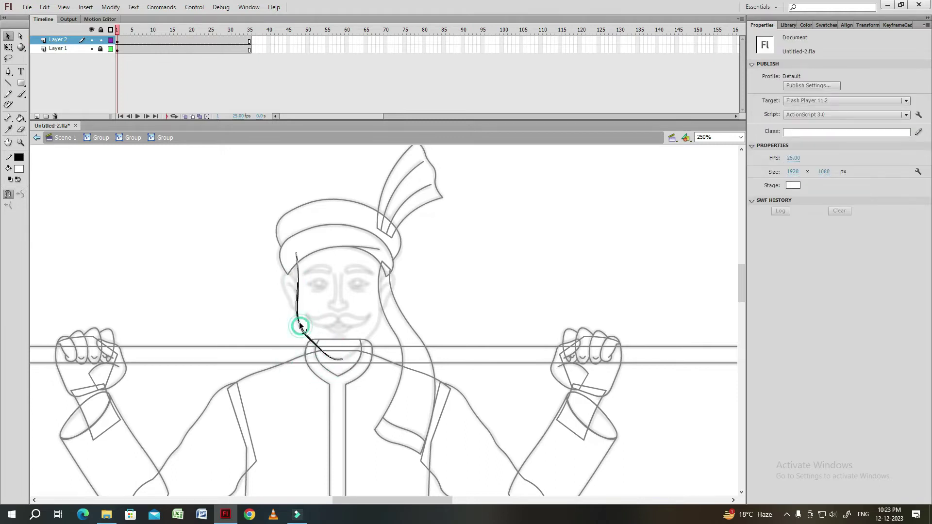
{"action": "key", "text": "n"}
{"action": "mouse_move", "coordinate": [305, 315]}
{"action": "left_mouse_down"}
{"action": "mouse_move", "coordinate": [340, 316]}
{"action": "mouse_move", "coordinate": [331, 313]}
{"action": "mouse_move", "coordinate": [316, 325]}
{"action": "mouse_move", "coordinate": [335, 323]}
{"action": "mouse_move", "coordinate": [317, 327]}
{"action": "mouse_move", "coordinate": [346, 327]}
{"action": "left_mouse_up"}
{"action": "key", "text": "v"}
Draw the left eyebrow and the left eye's curved lids to match the sketch.
{"action": "key", "text": "n"}
{"action": "mouse_move", "coordinate": [304, 274]}
{"action": "left_mouse_down"}
{"action": "mouse_move", "coordinate": [334, 272]}
{"action": "mouse_move", "coordinate": [308, 285]}
{"action": "mouse_move", "coordinate": [395, 329]}
{"action": "mouse_move", "coordinate": [412, 327]}
{"action": "mouse_move", "coordinate": [391, 325]}
{"action": "left_mouse_up"}
{"action": "key", "text": "v"}
{"action": "left_click", "coordinate": [337, 275]}
{"action": "key", "text": "n"}
{"action": "key", "text": "v"}
{"action": "key", "text": "n"}
{"action": "key", "text": "v"}
{"action": "left_click", "coordinate": [316, 288]}
Add a small circle of its own inside the left eye as the iris.
{"action": "key", "text": "o"}
{"action": "key", "text": "v"}
{"action": "left_click", "coordinate": [413, 325]}
{"action": "key", "text": "ctrl+alt+s"}
{"action": "key", "text": "Escape"}
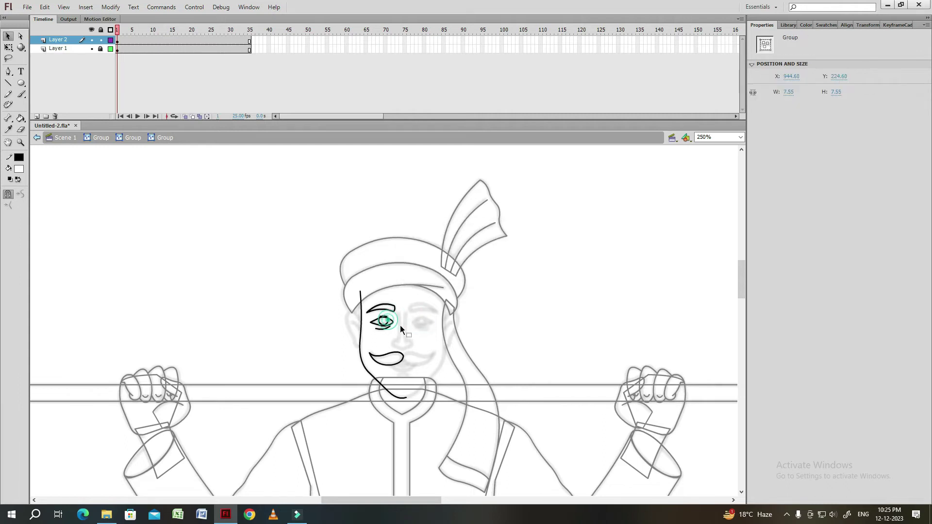
Draw the left ear in its own group, curving its outline and inner line to the sketch.
{"action": "scroll", "coordinate": [400, 325], "scroll_direction": "down", "scroll_amount": 1}
{"action": "scroll", "coordinate": [459, 316], "scroll_direction": "right", "scroll_amount": 2}
{"action": "key", "text": "ctrl+a"}
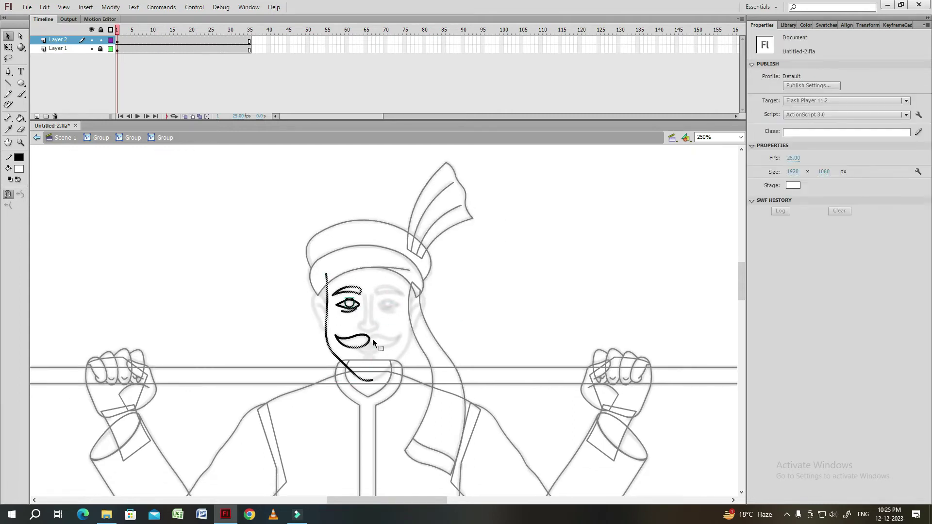
{"action": "double_click", "coordinate": [375, 333]}
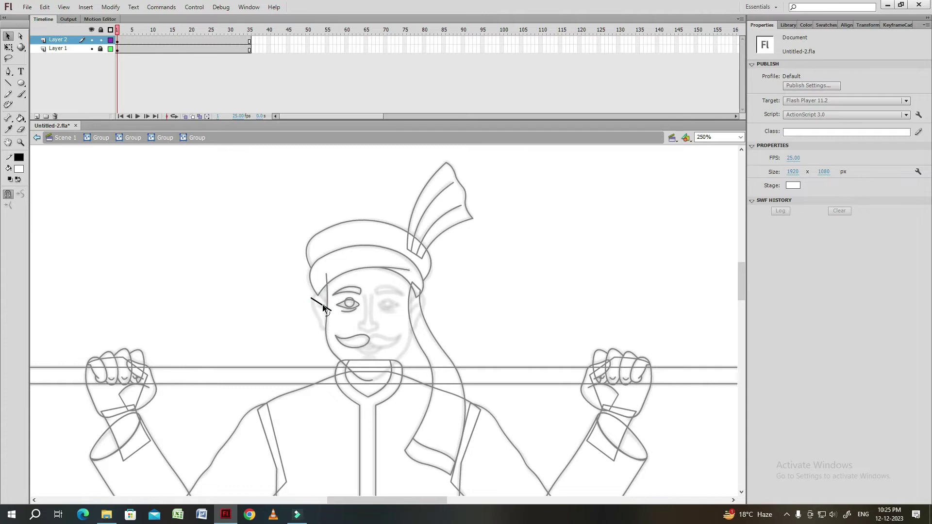
{"action": "mouse_move", "coordinate": [319, 304]}
{"action": "left_mouse_down"}
{"action": "mouse_move", "coordinate": [316, 293]}
{"action": "mouse_move", "coordinate": [321, 335]}
{"action": "mouse_move", "coordinate": [333, 342]}
{"action": "mouse_move", "coordinate": [324, 331]}
{"action": "left_mouse_up"}
{"action": "left_click", "coordinate": [316, 301]}
{"action": "left_click", "coordinate": [333, 328]}
Duplicate the left half of the face, flip it horizontally onto the right side, and join both halves with a curved forehead line.
{"action": "double_click", "coordinate": [357, 296]}
{"action": "left_click", "coordinate": [357, 297]}
{"action": "left_click", "coordinate": [111, 7]}
{"action": "left_click", "coordinate": [301, 232]}
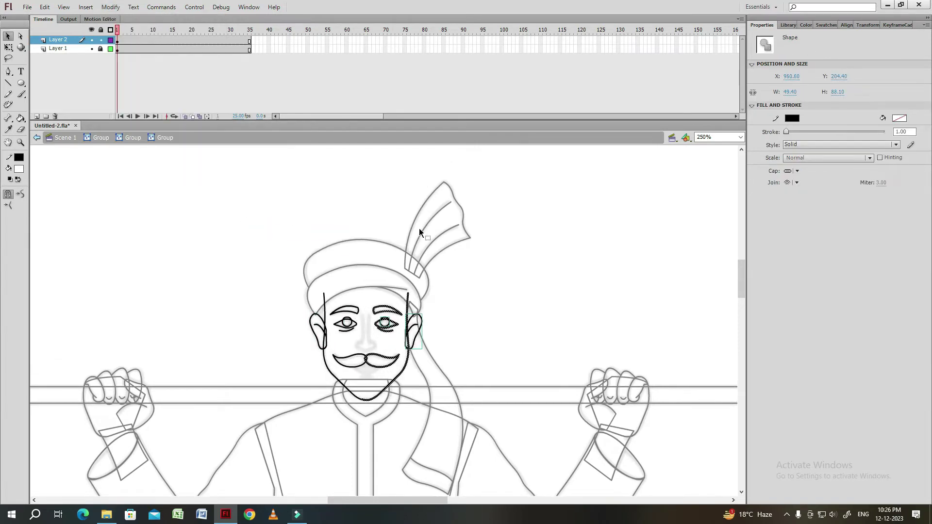
{"action": "left_click", "coordinate": [440, 318]}
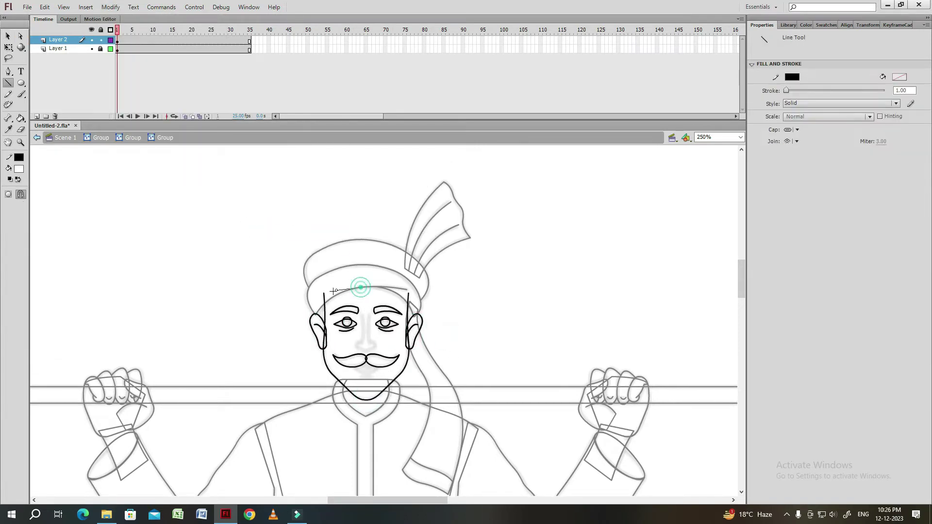
Draw the left sideburn beside the ear in its own group and place a mirrored copy on the right side.
{"action": "double_click", "coordinate": [314, 317]}
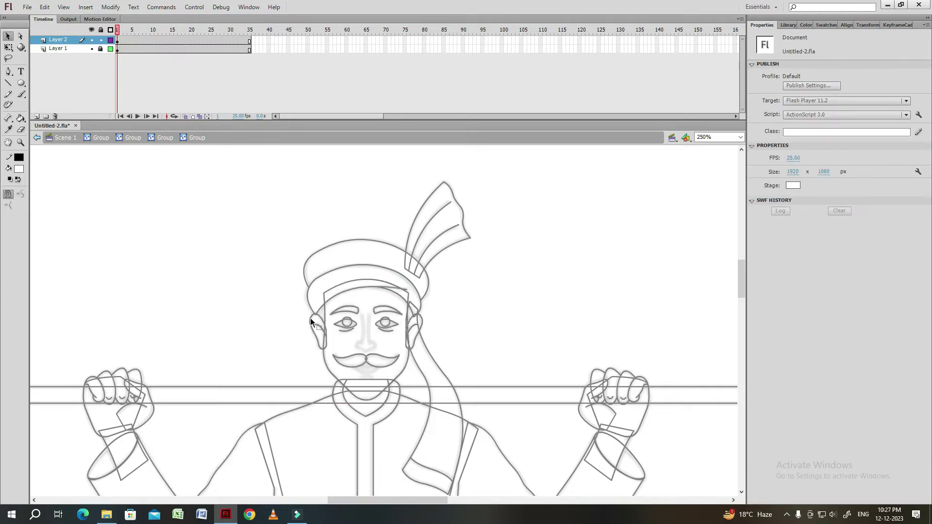
{"action": "left_click", "coordinate": [320, 313]}
{"action": "left_click", "coordinate": [325, 296]}
{"action": "double_click", "coordinate": [280, 324]}
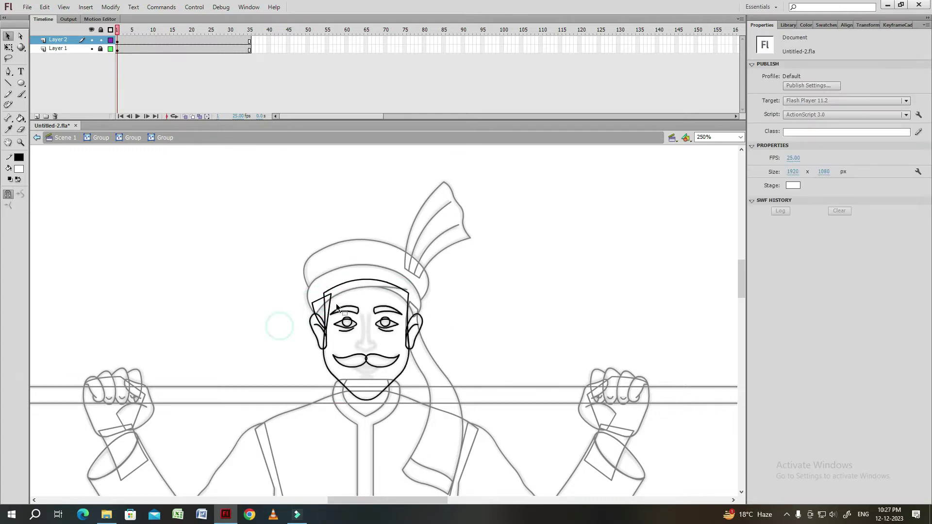
{"action": "left_click", "coordinate": [330, 302]}
{"action": "left_click", "coordinate": [444, 307]}
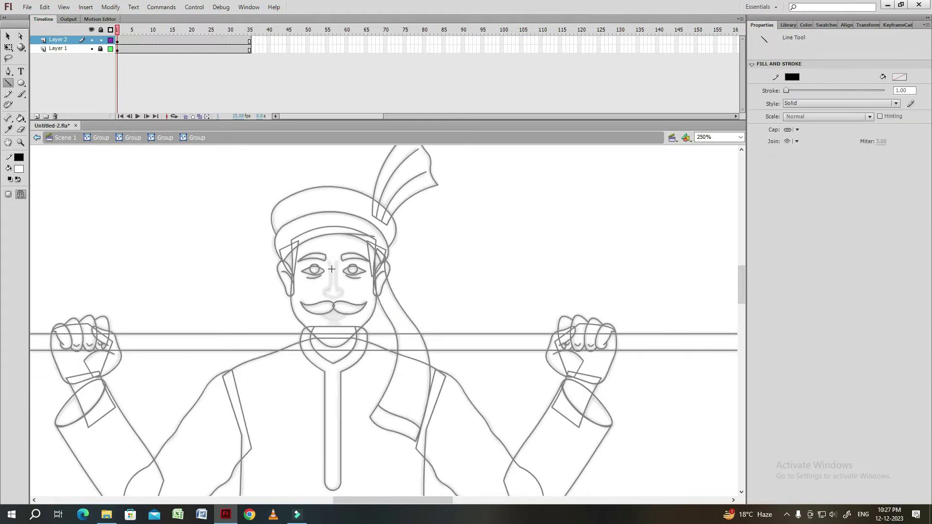
In a separate group, draw the nose with two bridge lines, curved nostrils and a rounded tip.
{"action": "left_click_drag", "start_coordinate": [330, 262], "coordinate": [330, 291]}
{"action": "key", "text": "v"}
{"action": "left_click", "coordinate": [325, 295]}
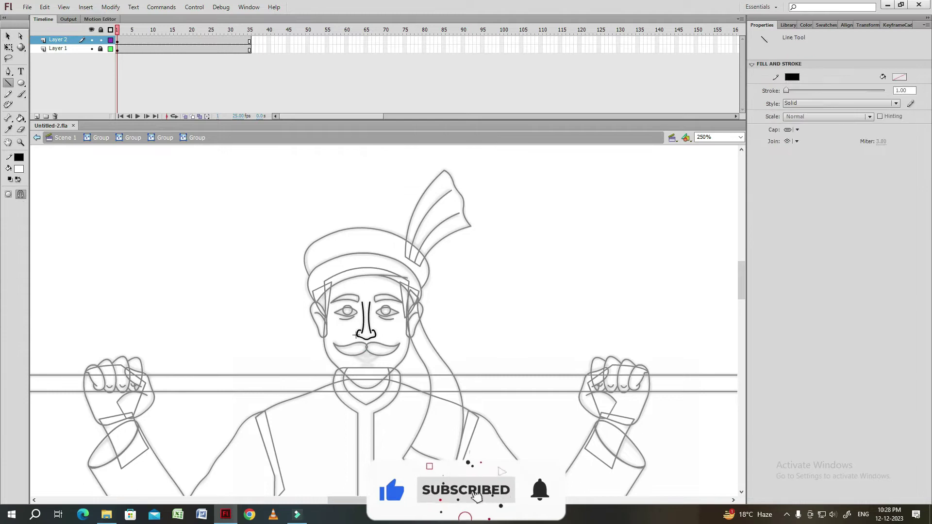
{"action": "left_click", "coordinate": [360, 302]}
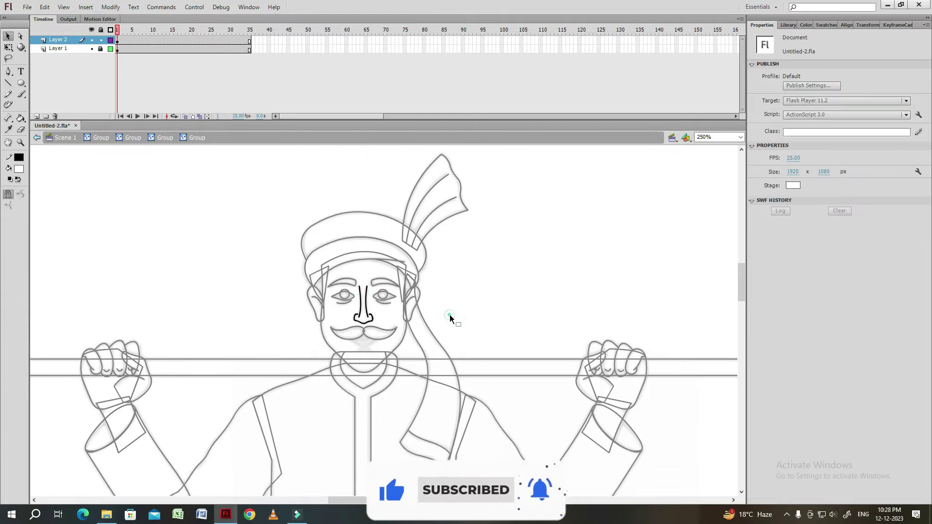
Draw the lips under the centre of the moustache and curve them to the sketch.
{"action": "mouse_move", "coordinate": [353, 340]}
{"action": "left_mouse_down"}
{"action": "mouse_move", "coordinate": [383, 337]}
{"action": "mouse_move", "coordinate": [357, 342]}
{"action": "left_mouse_up"}
{"action": "key", "text": "v"}
{"action": "scroll", "coordinate": [492, 301], "scroll_direction": "down", "scroll_amount": 4}
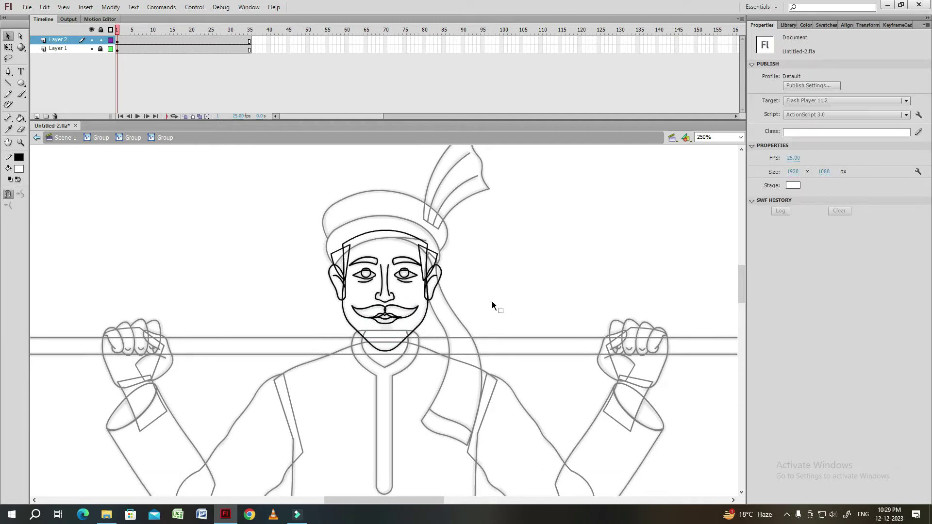
Shift the complete traced character left, off the reference sketch, to compare the two.
{"action": "double_click", "coordinate": [437, 291]}
{"action": "key", "text": "shift+Left"}
{"action": "key", "text": "shift+Left"}
{"action": "key", "text": "shift+Left"}
{"action": "key", "text": "shift+Left"}
{"action": "key", "text": "shift+Left"}
{"action": "key", "text": "shift+Left"}
{"action": "key", "text": "shift+Left"}
{"action": "key", "text": "shift+Left"}
{"action": "key", "text": "shift+Left"}
{"action": "key", "text": "shift+Left"}
{"action": "key", "text": "shift+Left"}
{"action": "key", "text": "shift+Left"}
{"action": "key", "text": "shift+Left"}
{"action": "key", "text": "shift+Left"}
{"action": "key", "text": "shift+Left"}
{"action": "key", "text": "shift+Left"}
{"action": "key", "text": "shift+Left"}
{"action": "key", "text": "shift+Left"}
{"action": "key", "text": "shift+Left"}
{"action": "key", "text": "shift+Left"}
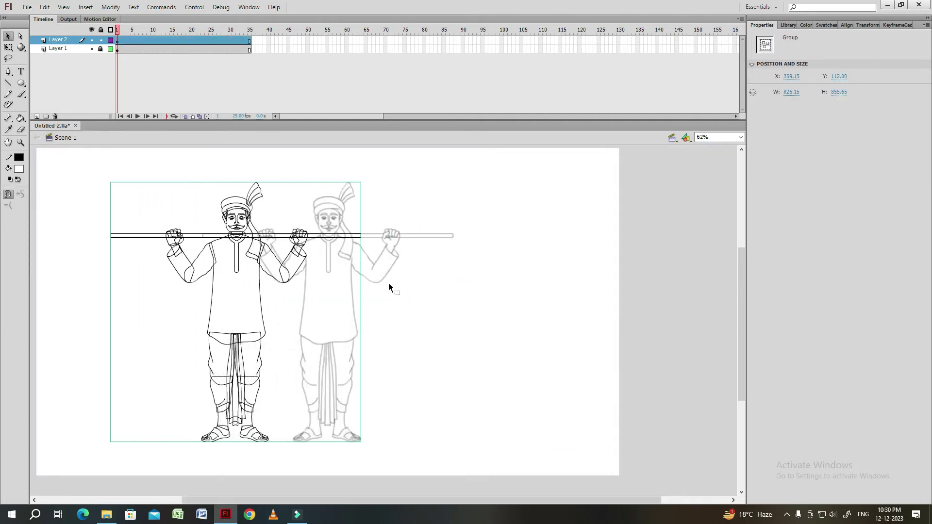
Pull the leg and foot groups away from the body to check that each is a separate part.
{"action": "left_click", "coordinate": [427, 301]}
{"action": "scroll", "coordinate": [383, 315], "scroll_direction": "left", "scroll_amount": 3}
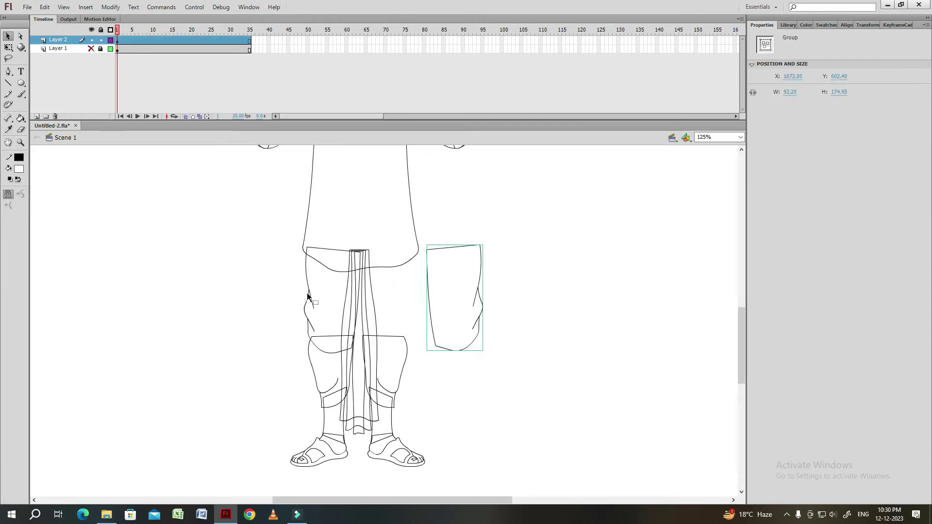
{"action": "left_click_drag", "start_coordinate": [307, 292], "coordinate": [259, 372]}
{"action": "left_click_drag", "start_coordinate": [320, 405], "coordinate": [276, 386]}
{"action": "left_click_drag", "start_coordinate": [400, 340], "coordinate": [423, 333]}
{"action": "left_click_drag", "start_coordinate": [376, 312], "coordinate": [514, 310]}
{"action": "left_click_drag", "start_coordinate": [392, 417], "coordinate": [466, 421]}
{"action": "left_click_drag", "start_coordinate": [373, 441], "coordinate": [325, 456]}
{"action": "left_click", "coordinate": [320, 452]}
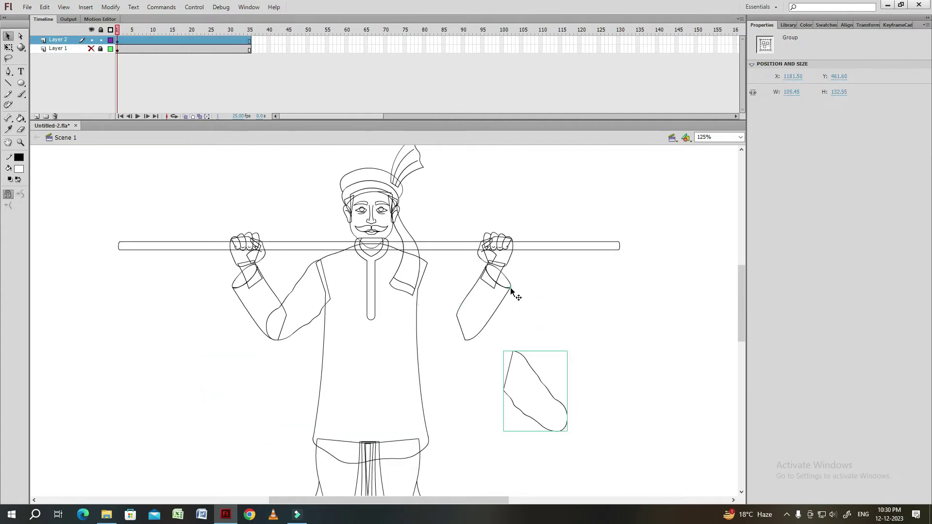
Pull the arm, turban and face groups apart, including the individual facial features, to check that each is a separate part.
{"action": "left_click_drag", "start_coordinate": [508, 288], "coordinate": [500, 323]}
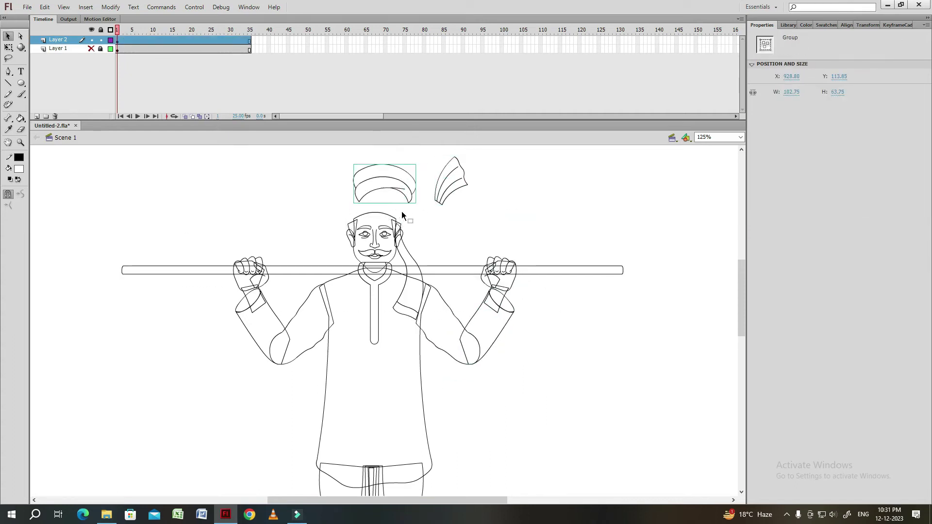
{"action": "left_click_drag", "start_coordinate": [402, 214], "coordinate": [344, 198]}
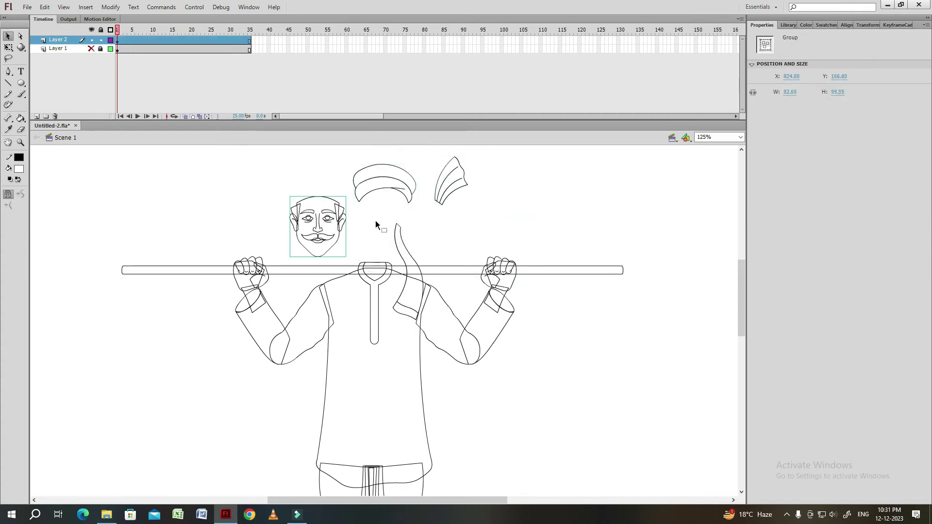
{"action": "left_click", "coordinate": [343, 225]}
{"action": "key", "text": "ctrl+="}
{"action": "left_click_drag", "start_coordinate": [425, 316], "coordinate": [301, 292]}
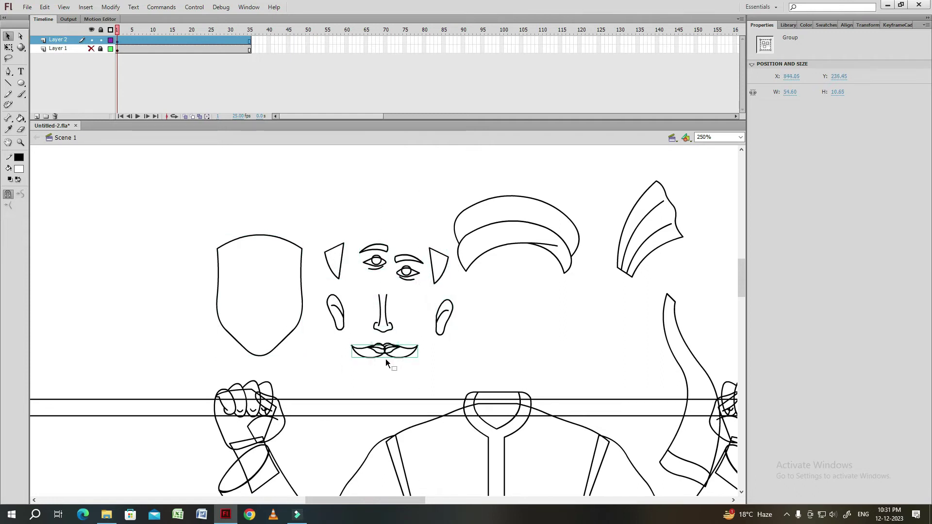
Fill the right thigh and right lower leg of the trousers with grey #CCCCCC.
{"action": "key", "text": "ctrl+-"}
{"action": "key", "text": "ctrl+-"}
{"action": "key", "text": "ctrl+="}
{"action": "double_click", "coordinate": [406, 316]}
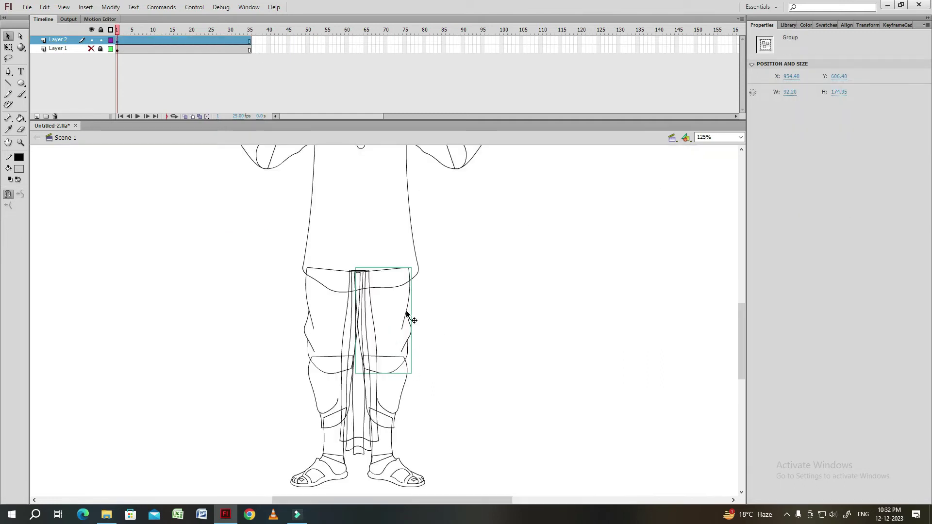
{"action": "left_click", "coordinate": [408, 317]}
{"action": "left_click", "coordinate": [378, 308]}
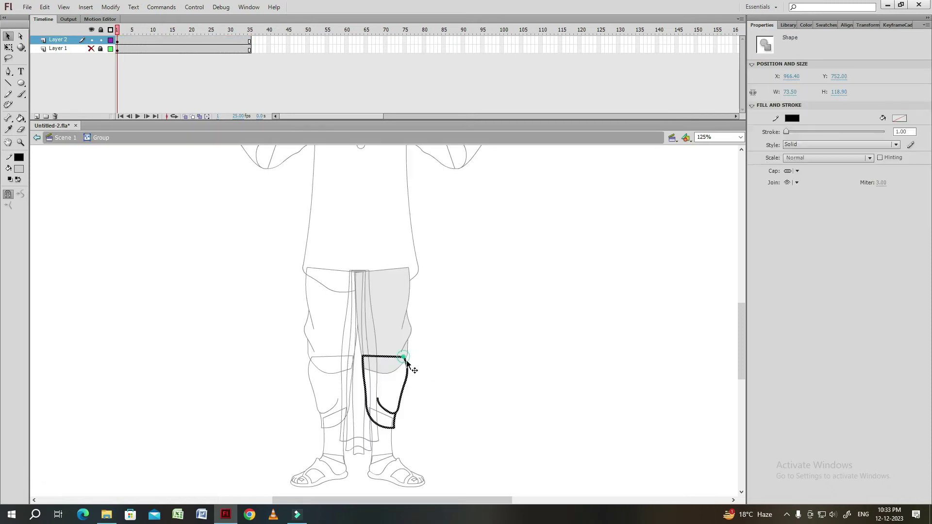
{"action": "left_click", "coordinate": [429, 363]}
{"action": "key", "text": "ctrl+e"}
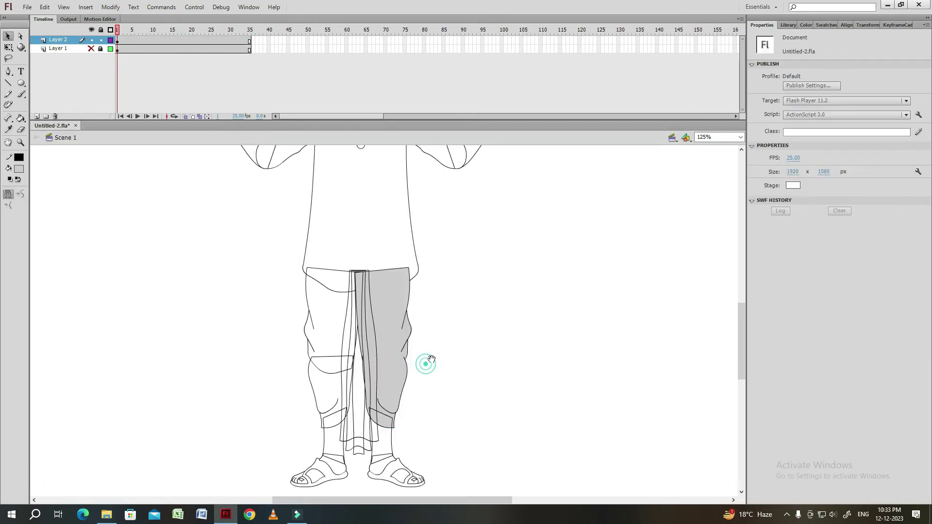
Tidy the overlap at the right knee, leaving only a short curved fold line between thigh and lower leg.
{"action": "double_click", "coordinate": [421, 339]}
{"action": "key", "text": "ctrl+e"}
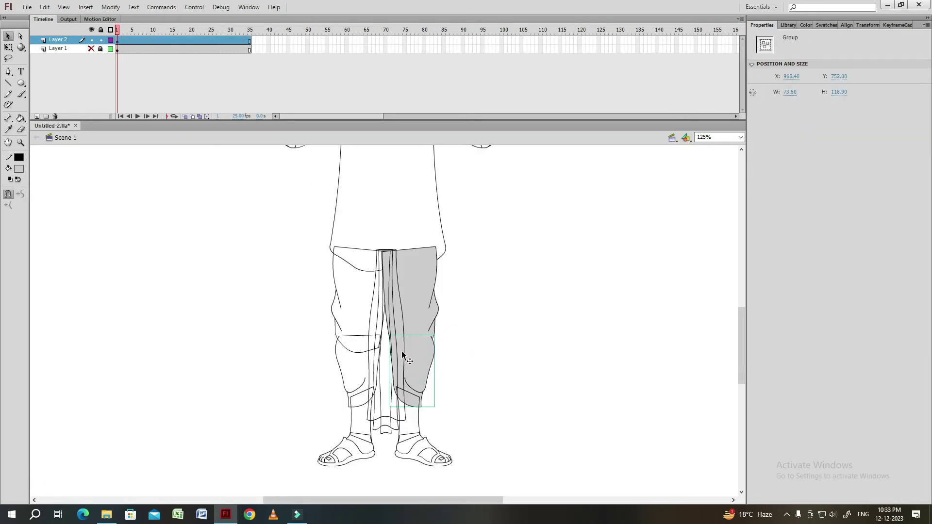
{"action": "double_click", "coordinate": [416, 339]}
{"action": "left_click", "coordinate": [401, 349]}
{"action": "double_click", "coordinate": [473, 340]}
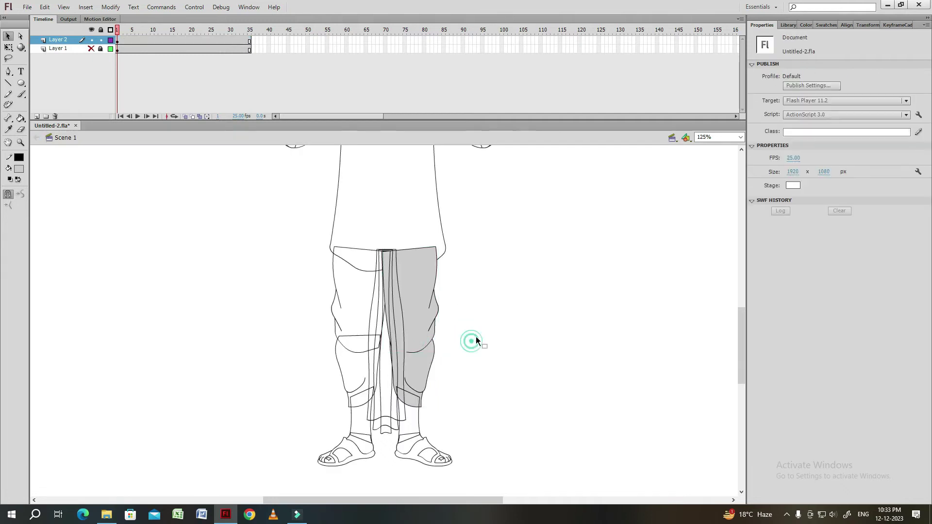
Send the right ankle and foot behind the trouser leg and recolour that leg a lighter grey.
{"action": "left_click", "coordinate": [437, 393]}
{"action": "left_click", "coordinate": [432, 421]}
{"action": "left_click", "coordinate": [436, 413]}
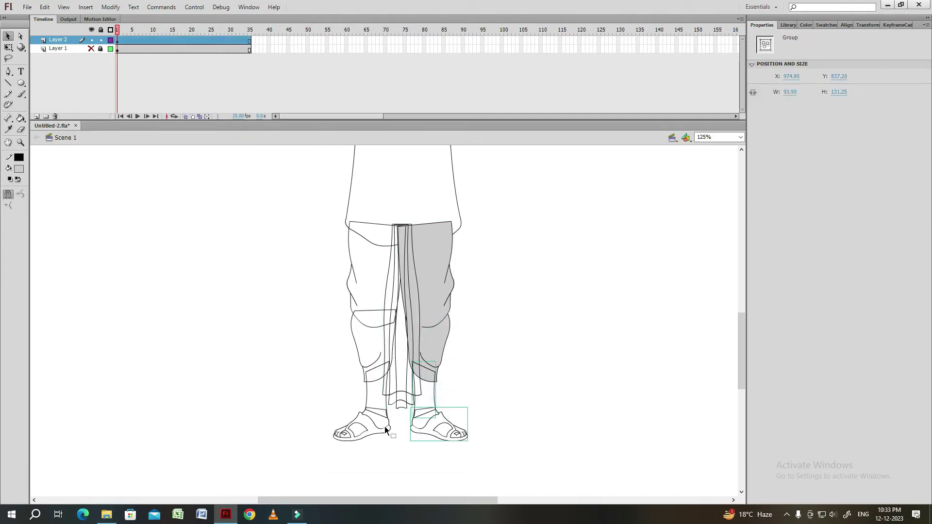
{"action": "left_click", "coordinate": [19, 169]}
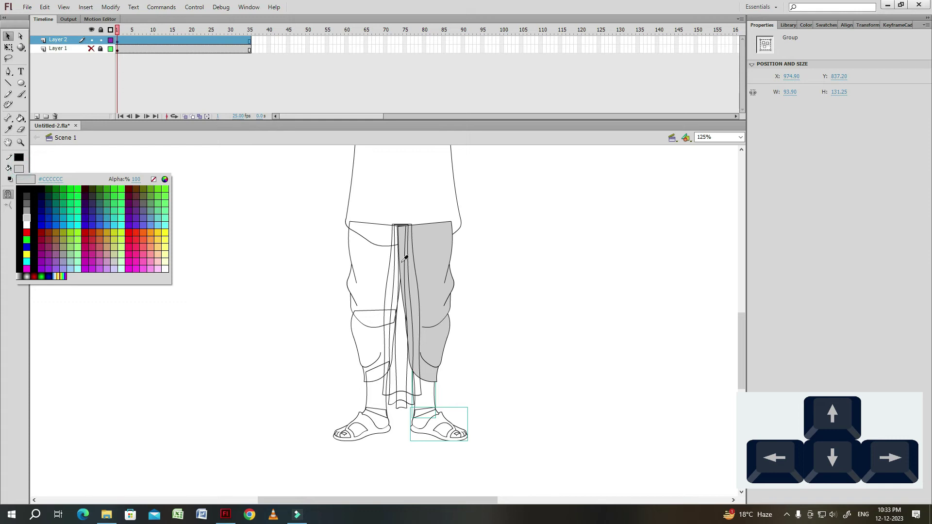
{"action": "left_click", "coordinate": [34, 179]}
Fill the left thigh of the trousers with the same light grey.
{"action": "left_click", "coordinate": [364, 316]}
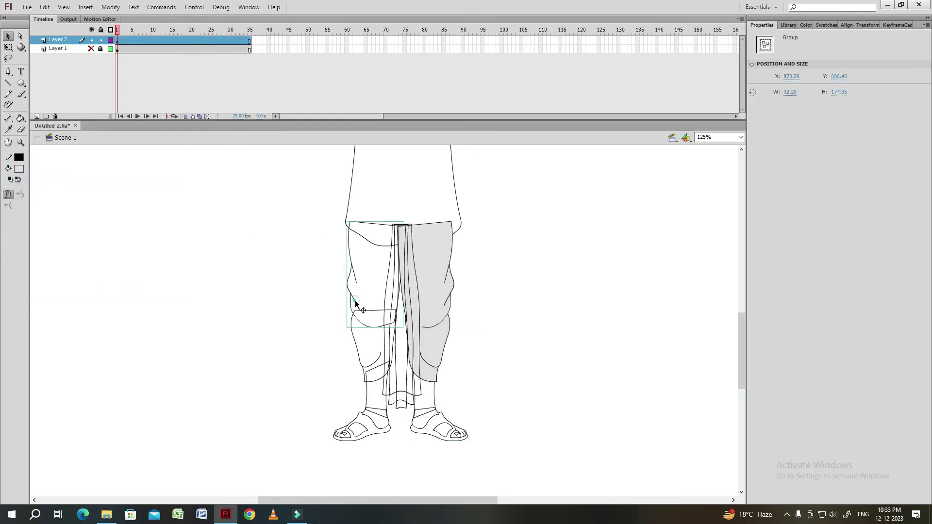
{"action": "double_click", "coordinate": [369, 328]}
{"action": "left_click", "coordinate": [381, 324]}
{"action": "left_click", "coordinate": [323, 357]}
{"action": "double_click", "coordinate": [323, 358]}
{"action": "left_click", "coordinate": [354, 333]}
Fill the left lower leg with the light grey and remove its straight outline across the knee.
{"action": "double_click", "coordinate": [359, 331]}
{"action": "key", "text": "k"}
{"action": "left_click", "coordinate": [365, 330]}
{"action": "key", "text": "v"}
{"action": "left_click", "coordinate": [381, 314]}
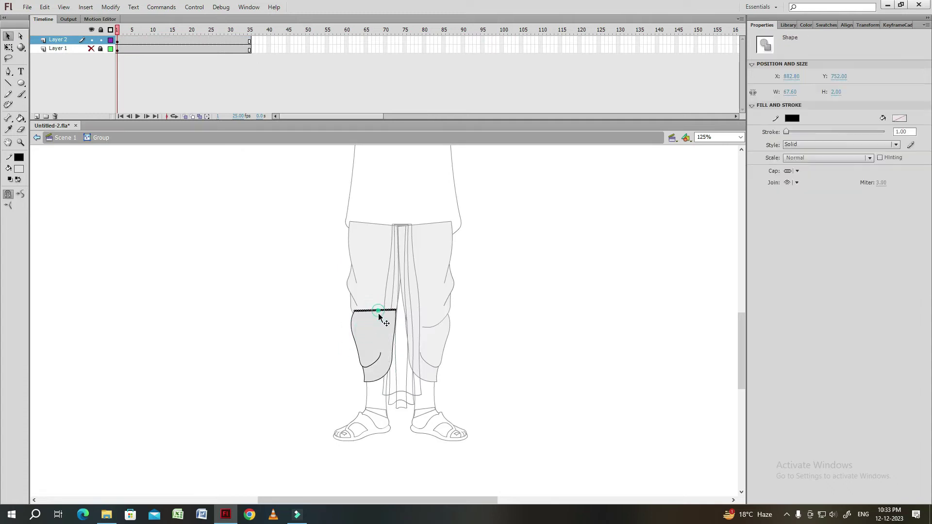
Fill the hanging cloth pleats between the legs with the same light grey.
{"action": "double_click", "coordinate": [416, 283]}
{"action": "left_click", "coordinate": [468, 290]}
{"action": "left_click", "coordinate": [413, 302]}
{"action": "double_click", "coordinate": [485, 343]}
Fill the left sandal's sole and straps with dark red (RGB 153, 0, 0).
{"action": "double_click", "coordinate": [363, 409]}
{"action": "key", "text": "k"}
{"action": "left_click", "coordinate": [346, 426]}
{"action": "key", "text": "v"}
{"action": "double_click", "coordinate": [394, 434]}
{"action": "left_click", "coordinate": [442, 408]}
Mix a darker maroon fill and apply it to both sandals.
{"action": "left_click", "coordinate": [21, 170]}
{"action": "left_click", "coordinate": [162, 176]}
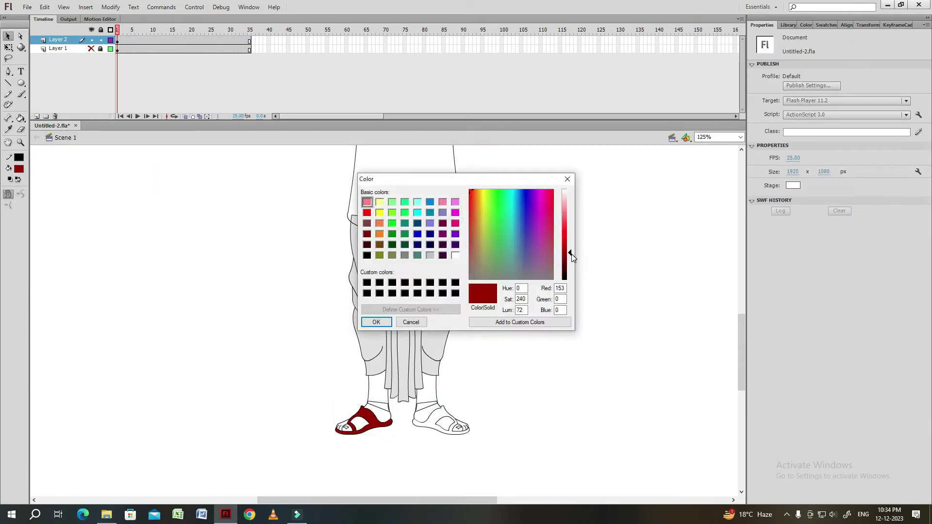
{"action": "left_click", "coordinate": [376, 322]}
{"action": "left_click", "coordinate": [386, 422]}
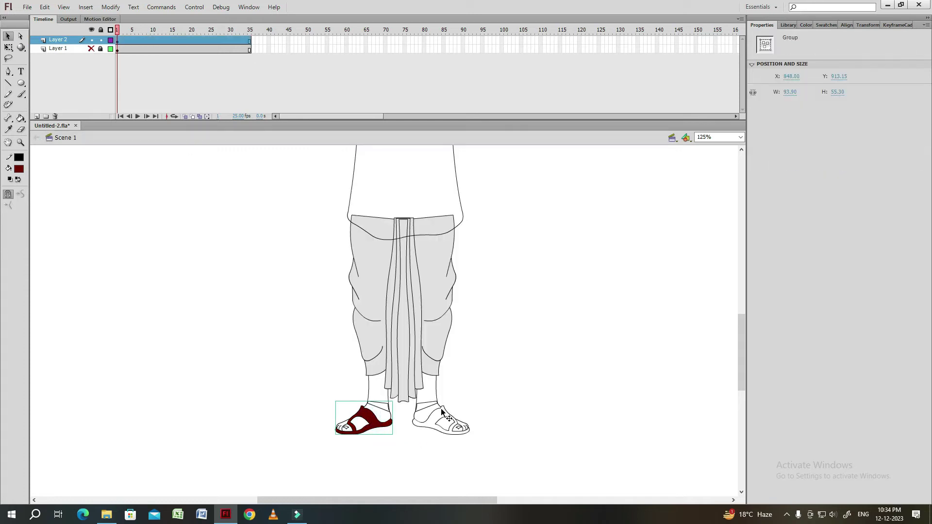
{"action": "left_click", "coordinate": [442, 413]}
{"action": "left_click", "coordinate": [486, 392]}
Choose a peach skin tone based on #FFCC99, fill the left foot and toes, and remove the outline across the ankle.
{"action": "left_click", "coordinate": [19, 169]}
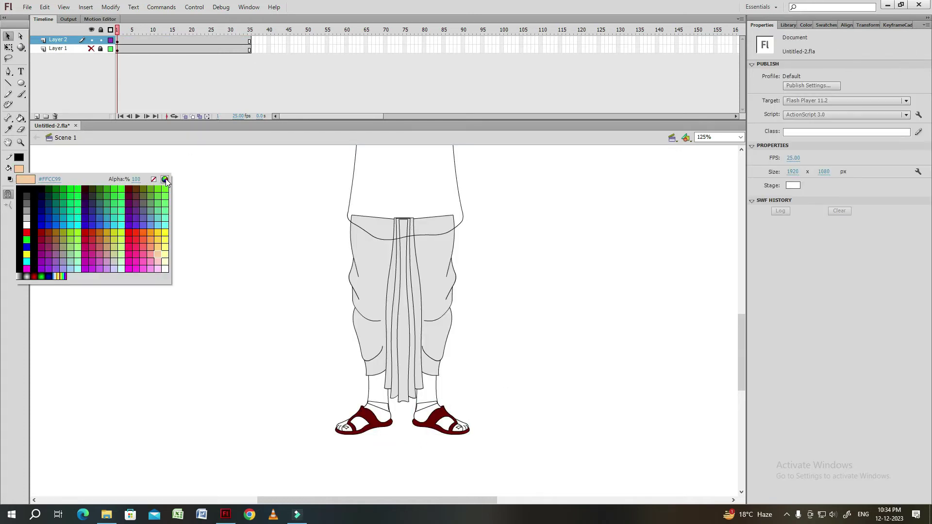
{"action": "left_click", "coordinate": [158, 255]}
{"action": "double_click", "coordinate": [391, 420]}
{"action": "key", "text": "k"}
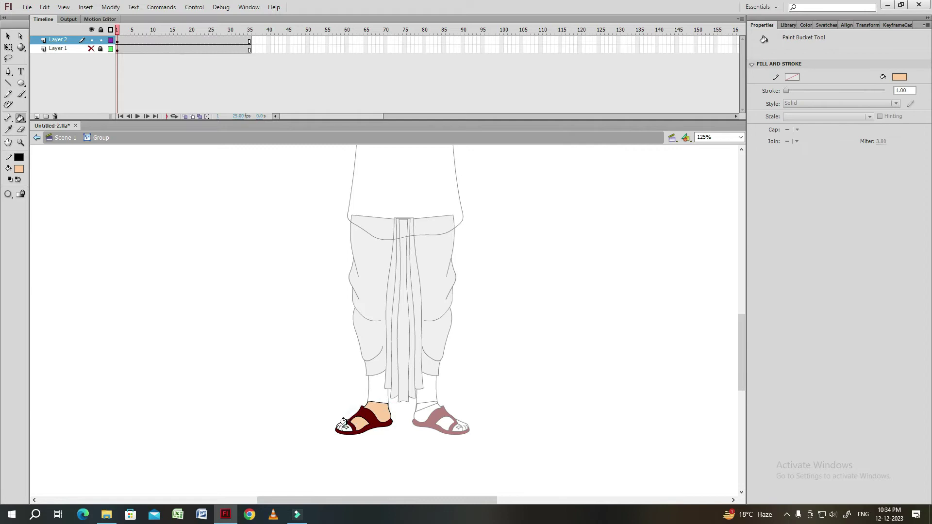
{"action": "key", "text": "v"}
{"action": "left_click", "coordinate": [383, 401]}
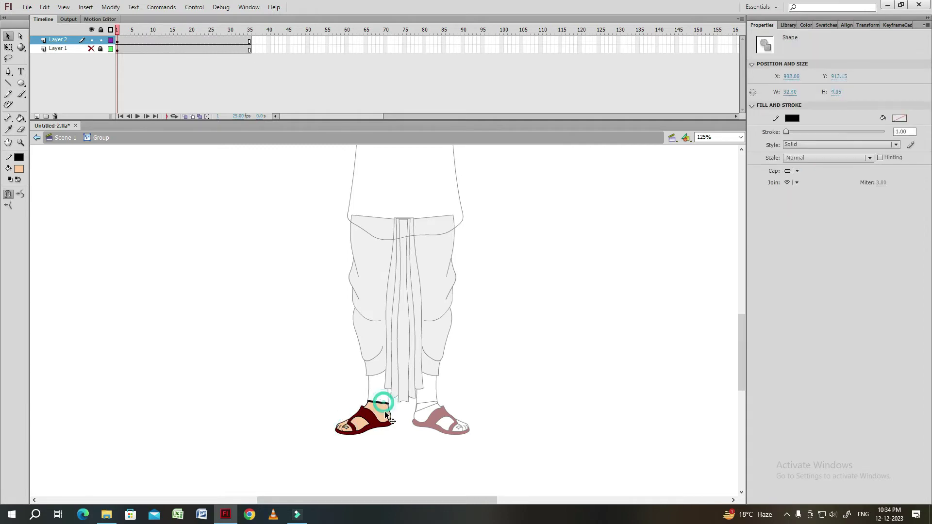
{"action": "double_click", "coordinate": [333, 395]}
Fill the left ankle above the sandal with the peach skin tone.
{"action": "double_click", "coordinate": [368, 391]}
{"action": "left_click", "coordinate": [381, 394]}
{"action": "double_click", "coordinate": [335, 389]}
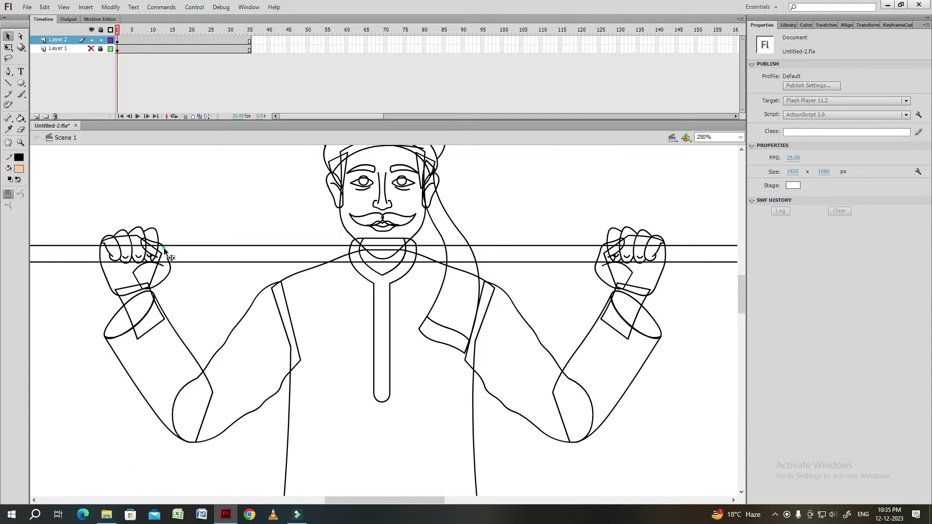
Fill the thumb of the left hand with the peach skin tone.
{"action": "left_click", "coordinate": [164, 247]}
{"action": "double_click", "coordinate": [160, 252]}
{"action": "double_click", "coordinate": [151, 262]}
{"action": "left_click", "coordinate": [136, 275]}
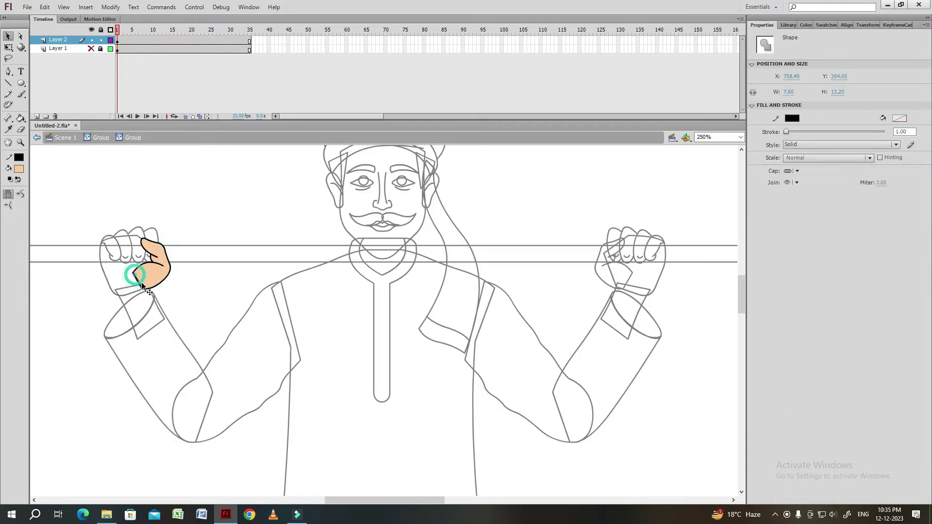
Fill the curled fingers of the left hand with the peach skin tone.
{"action": "double_click", "coordinate": [128, 245]}
{"action": "key", "text": "k"}
{"action": "left_click", "coordinate": [135, 238]}
{"action": "key", "text": "v"}
{"action": "double_click", "coordinate": [177, 229]}
Fill the palm of the left hand with the peach skin tone.
{"action": "double_click", "coordinate": [150, 291]}
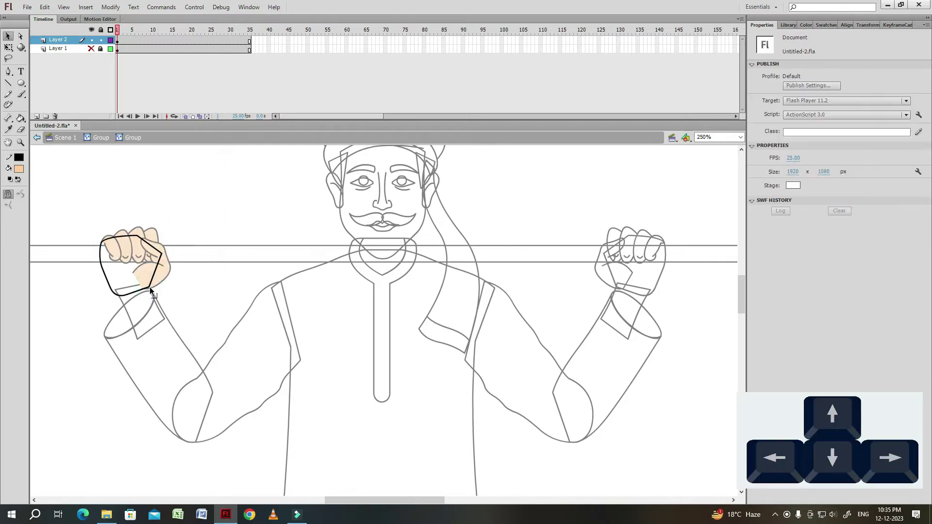
{"action": "key", "text": "k"}
{"action": "left_click", "coordinate": [136, 272]}
{"action": "key", "text": "v"}
{"action": "double_click", "coordinate": [194, 287]}
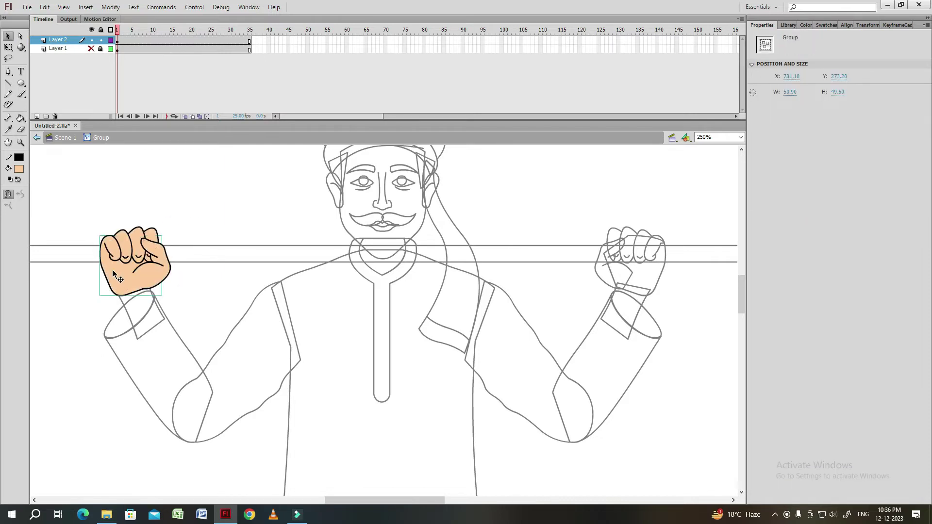
Break both hand groups apart so that the palm, fingers and thumb are separate groups in the scene.
{"action": "double_click", "coordinate": [180, 219]}
{"action": "left_click", "coordinate": [194, 217]}
{"action": "left_click", "coordinate": [130, 247]}
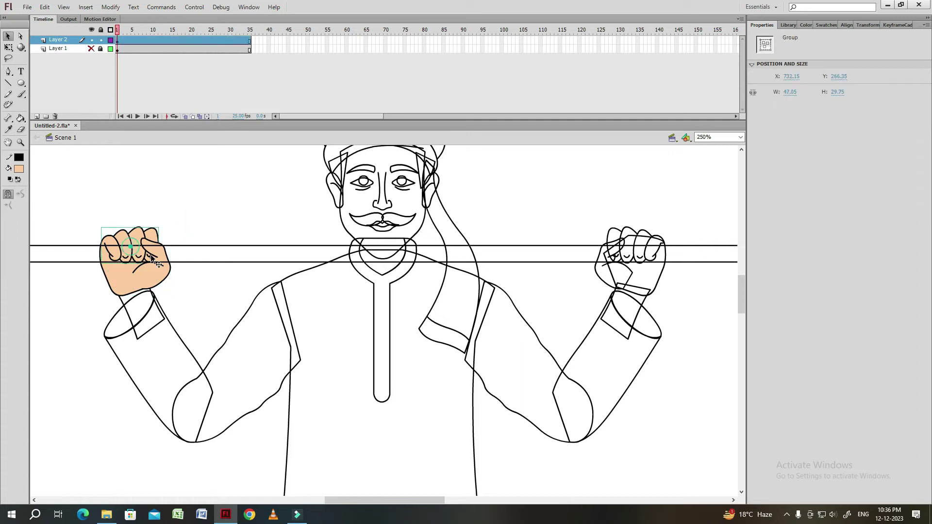
{"action": "left_click", "coordinate": [562, 285]}
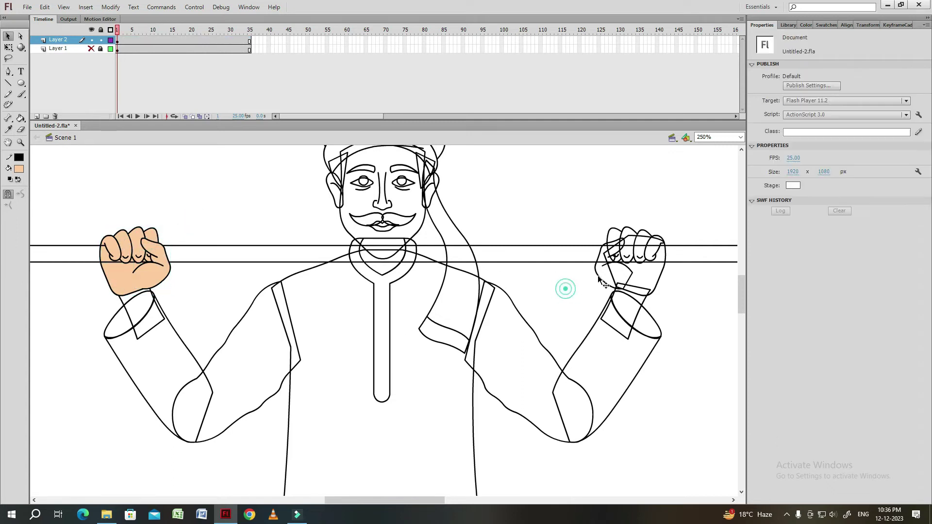
{"action": "scroll", "coordinate": [606, 274], "scroll_direction": "right", "scroll_amount": 2}
{"action": "left_click", "coordinate": [596, 284]}
{"action": "left_click", "coordinate": [583, 348]}
{"action": "left_click", "coordinate": [592, 301]}
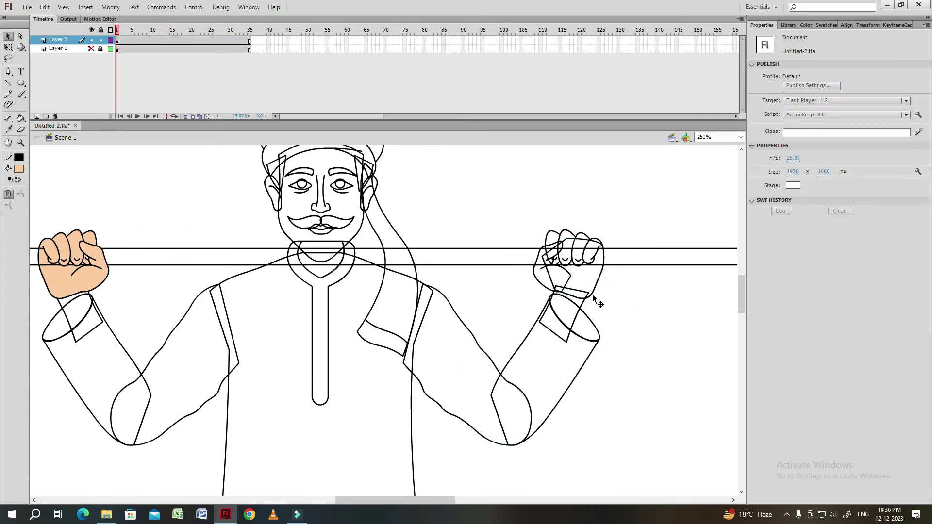
Fill the palm and curled fingers of the right hand with the peach skin tone.
{"action": "double_click", "coordinate": [587, 297]}
{"action": "left_click", "coordinate": [576, 272]}
{"action": "double_click", "coordinate": [610, 279]}
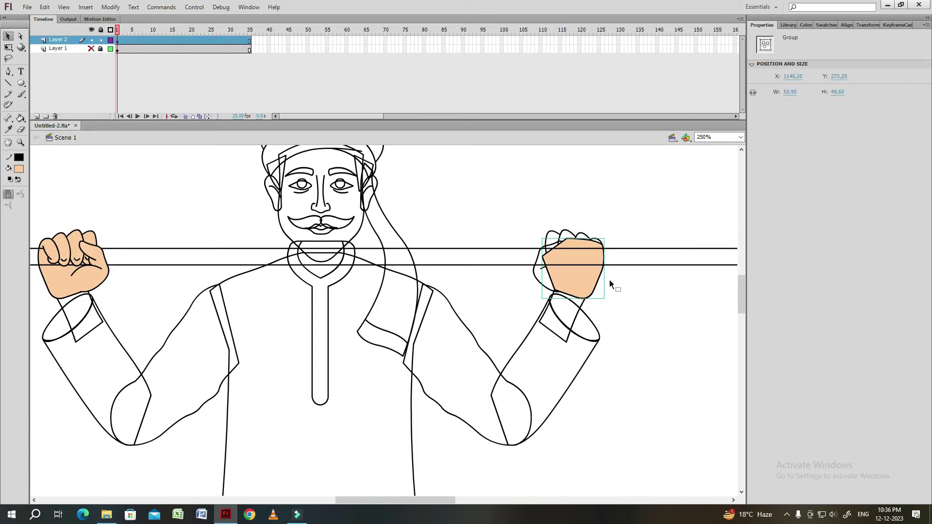
{"action": "double_click", "coordinate": [563, 238]}
{"action": "double_click", "coordinate": [605, 247]}
Fill the thumb of the right hand with the peach skin tone.
{"action": "double_click", "coordinate": [549, 272]}
{"action": "key", "text": "k"}
{"action": "left_click", "coordinate": [566, 280]}
{"action": "key", "text": "v"}
{"action": "double_click", "coordinate": [574, 253]}
{"action": "double_click", "coordinate": [517, 242]}
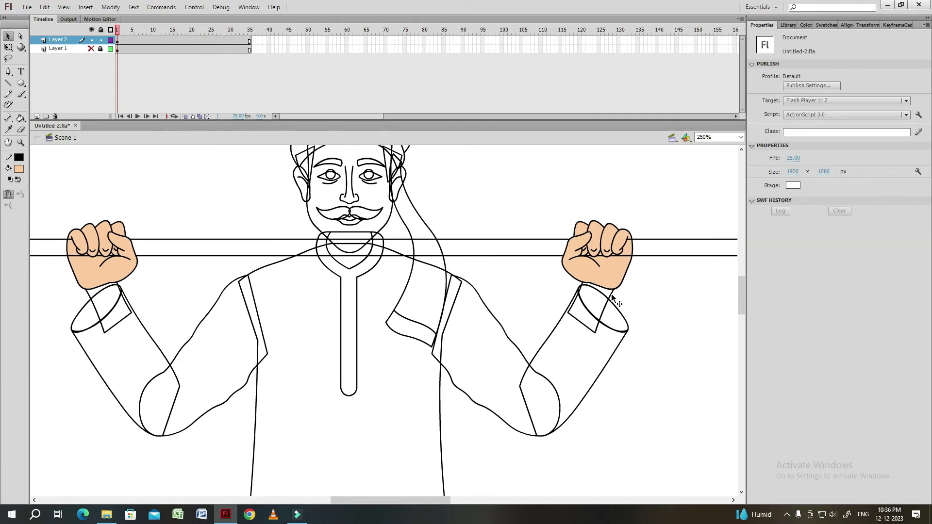
Fill the right wrist with the peach skin tone and place the sleeve opening behind it.
{"action": "double_click", "coordinate": [602, 303]}
{"action": "key", "text": "k"}
{"action": "left_click", "coordinate": [594, 306]}
{"action": "key", "text": "v"}
{"action": "double_click", "coordinate": [530, 272]}
{"action": "left_click", "coordinate": [605, 311]}
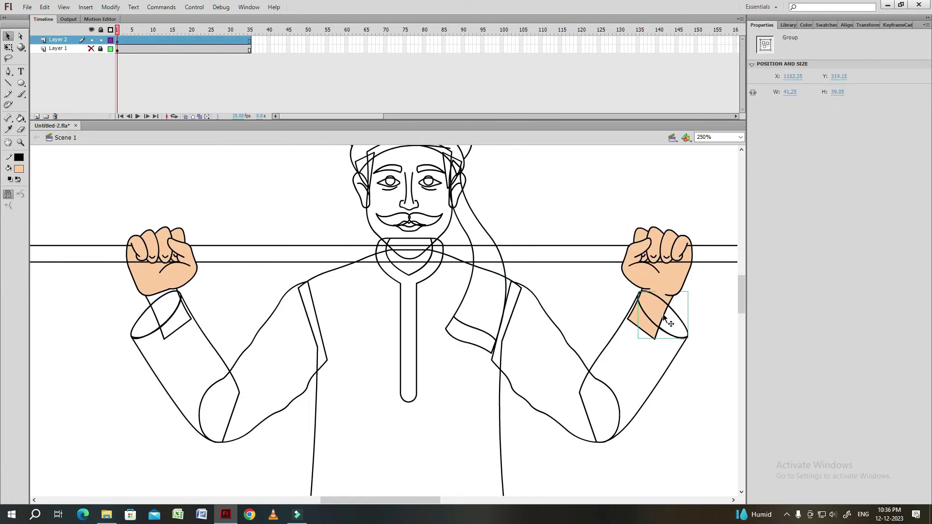
Fill the left wrist with the peach skin tone and place its sleeve opening behind it.
{"action": "double_click", "coordinate": [155, 298]}
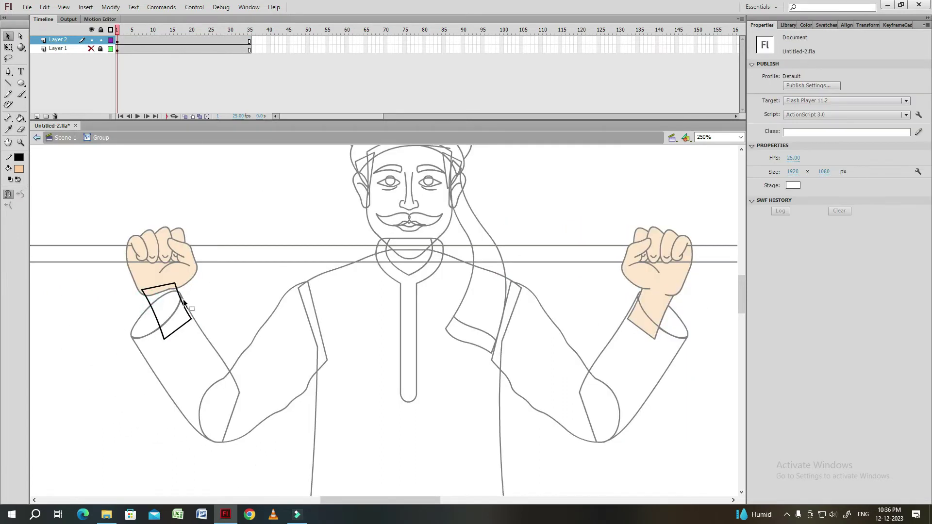
{"action": "left_click_drag", "start_coordinate": [167, 295], "coordinate": [161, 292]}
{"action": "double_click", "coordinate": [135, 322]}
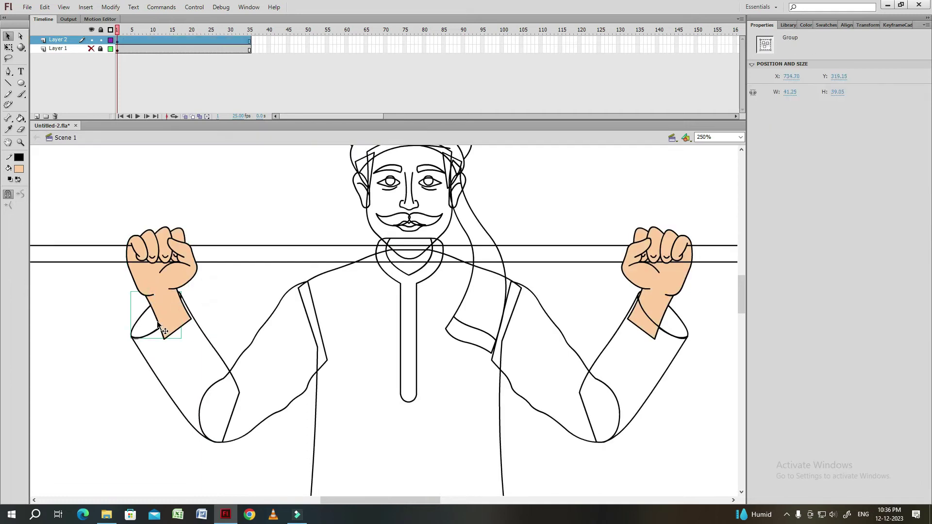
{"action": "left_click", "coordinate": [264, 297]}
Fill the neck inside the collar with the peach skin tone.
{"action": "double_click", "coordinate": [391, 242]}
{"action": "double_click", "coordinate": [448, 225]}
{"action": "scroll", "coordinate": [448, 225], "scroll_direction": "up", "scroll_amount": 1}
Fill the face and both ears with the peach skin tone.
{"action": "double_click", "coordinate": [413, 244]}
{"action": "left_click", "coordinate": [476, 228]}
{"action": "left_click", "coordinate": [357, 231]}
{"action": "key", "text": "v"}
{"action": "left_click", "coordinate": [383, 272]}
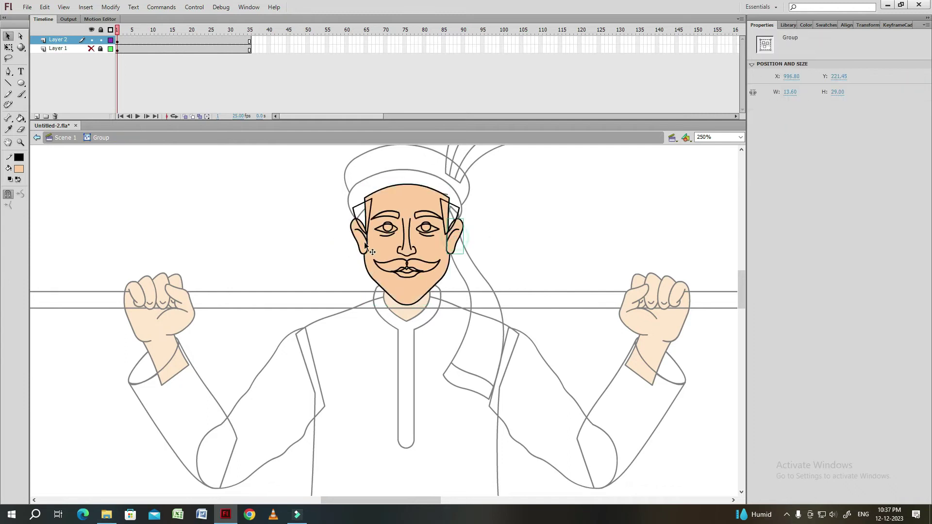
Choose a dark grey fill and colour both sideburns with it.
{"action": "key", "text": "k"}
{"action": "left_click", "coordinate": [19, 169]}
{"action": "left_click", "coordinate": [25, 195]}
{"action": "double_click", "coordinate": [449, 214]}
{"action": "left_click", "coordinate": [371, 200]}
{"action": "key", "text": "v"}
Fill both eyebrows and the moustache with the dark grey.
{"action": "double_click", "coordinate": [388, 221]}
{"action": "double_click", "coordinate": [418, 212]}
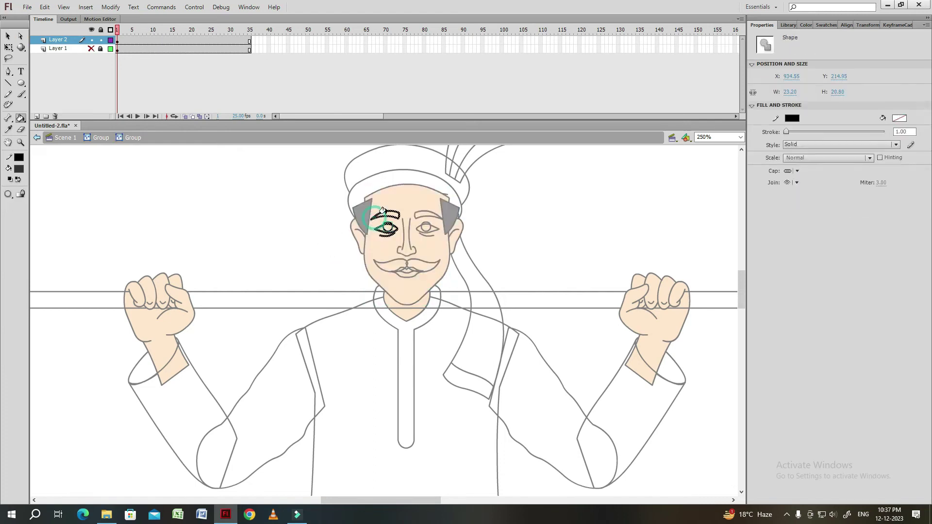
{"action": "double_click", "coordinate": [407, 262]}
{"action": "key", "text": "ctrl+="}
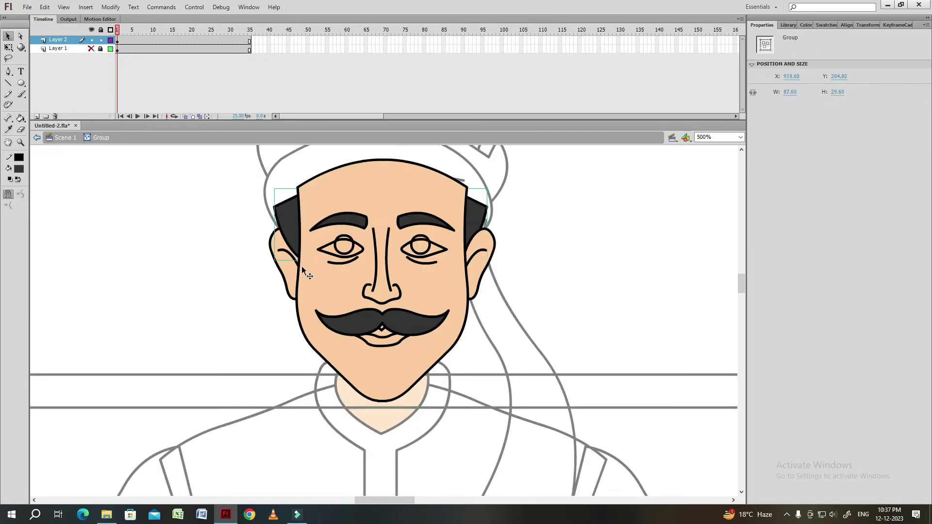
Choose a white fill and colour the inside of both eyes with it.
{"action": "left_click", "coordinate": [25, 223]}
{"action": "double_click", "coordinate": [362, 247]}
{"action": "double_click", "coordinate": [257, 267]}
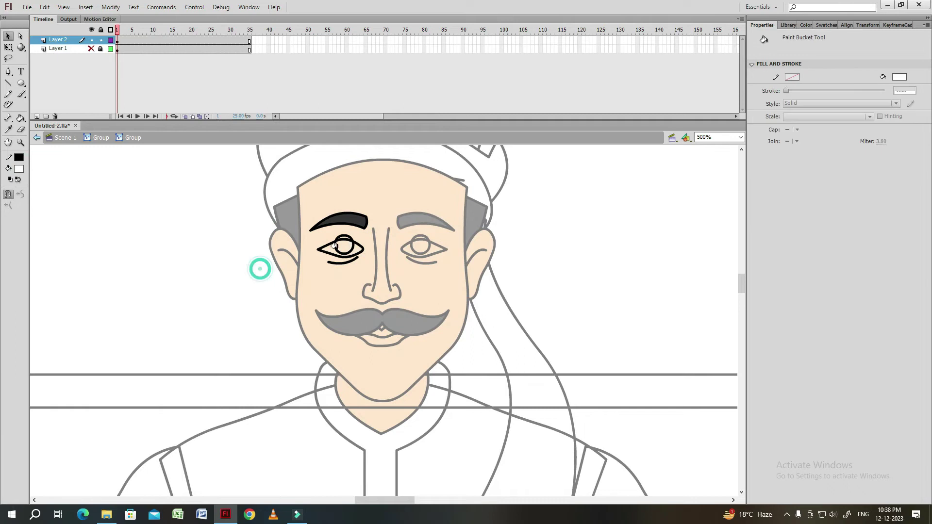
{"action": "double_click", "coordinate": [446, 253]}
{"action": "double_click", "coordinate": [531, 245]}
Choose a black fill and colour the iris of the eye on the left side of the face.
{"action": "left_click", "coordinate": [37, 216]}
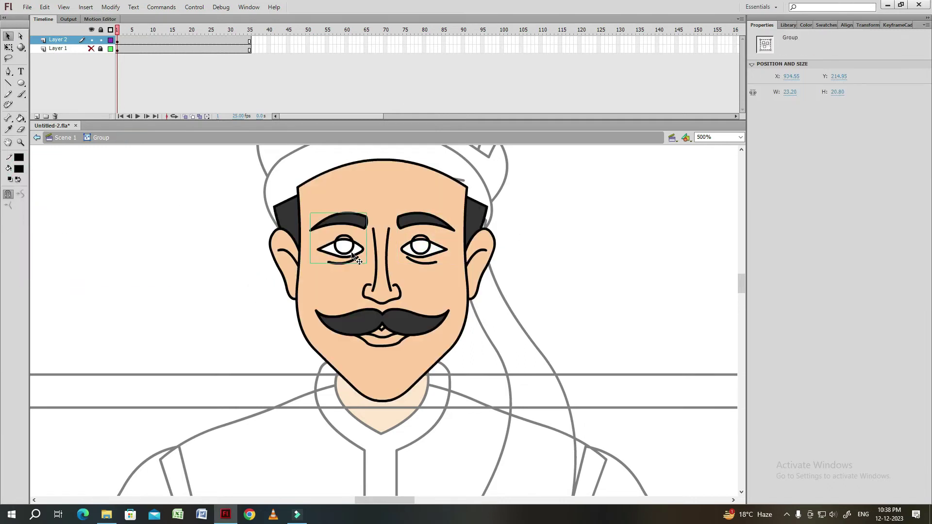
{"action": "double_click", "coordinate": [351, 251]}
{"action": "key", "text": "ctrl+="}
{"action": "key", "text": "ctrl+="}
{"action": "double_click", "coordinate": [417, 331]}
{"action": "double_click", "coordinate": [413, 344]}
Add a small white highlight circle at the left edge of the black iris with the Oval tool.
{"action": "key", "text": "o"}
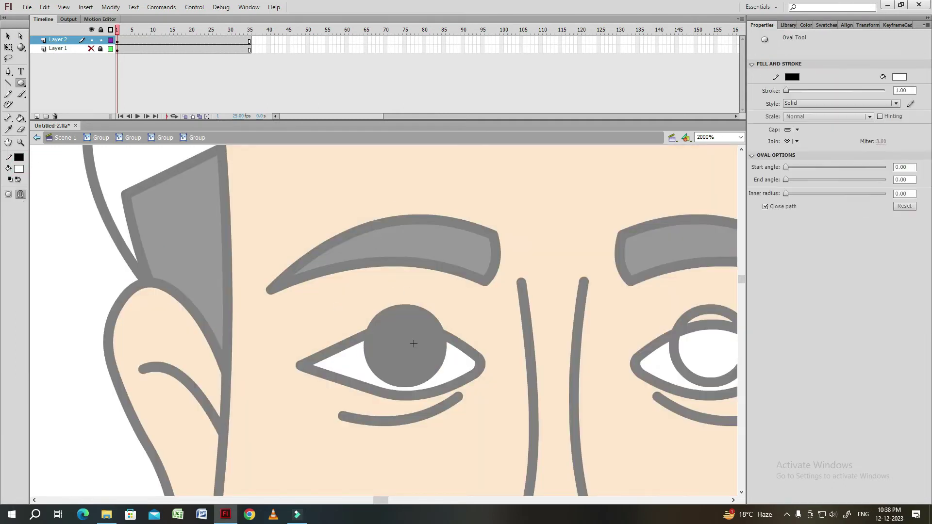
{"action": "key", "text": "v"}
{"action": "double_click", "coordinate": [425, 347]}
{"action": "double_click", "coordinate": [396, 297]}
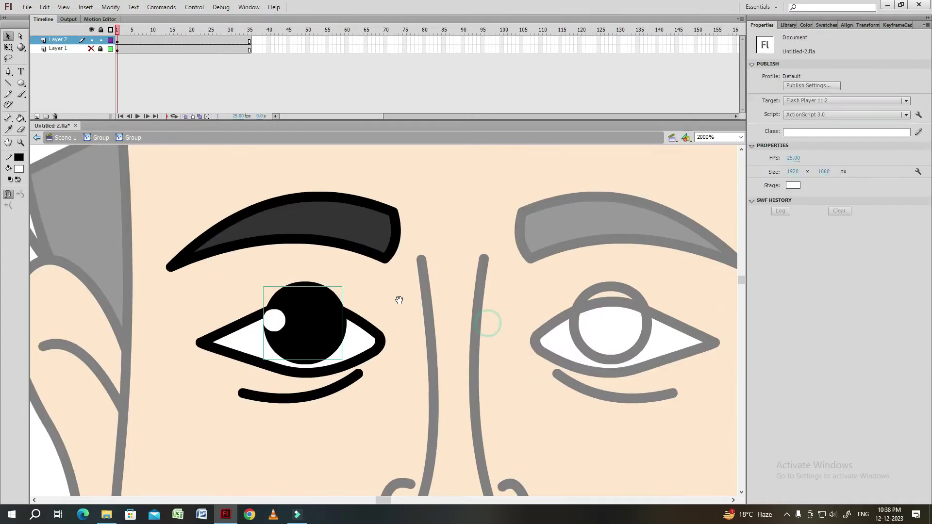
Place a copy of the black iris with its highlight in the other eye, replacing the empty iris outline.
{"action": "double_click", "coordinate": [443, 301]}
{"action": "double_click", "coordinate": [588, 347]}
{"action": "left_click_drag", "start_coordinate": [587, 347], "coordinate": [533, 350]}
{"action": "key", "text": "Right"}
{"action": "key", "text": "Right"}
{"action": "key", "text": "Right"}
{"action": "key", "text": "Right"}
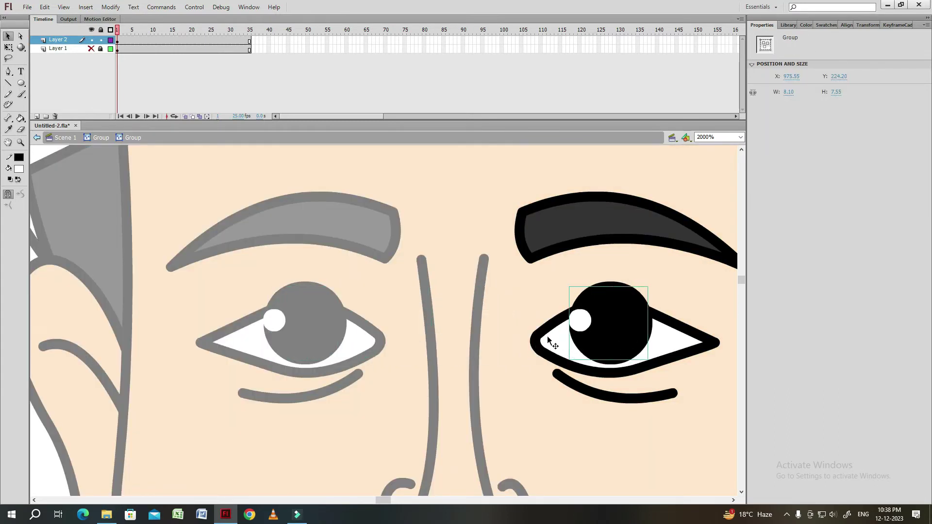
{"action": "key", "text": "Delete"}
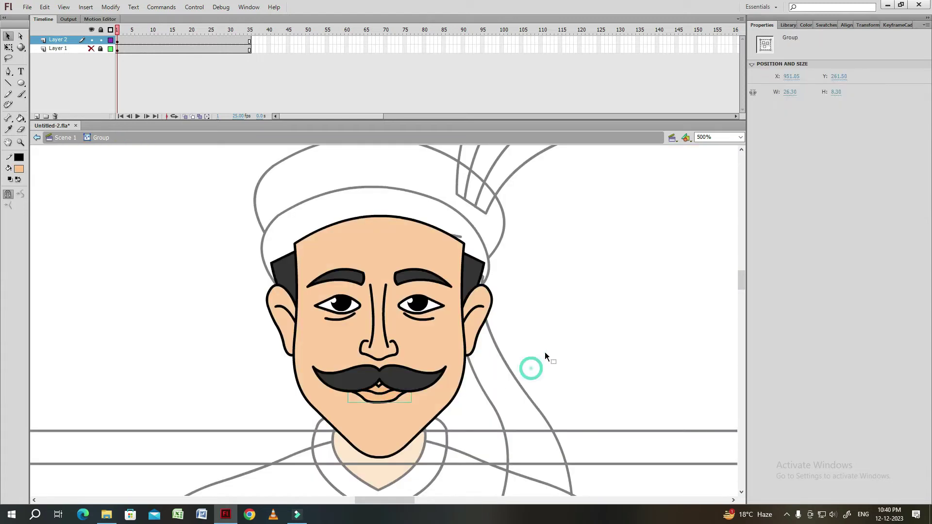
{"action": "double_click", "coordinate": [544, 352]}
{"action": "left_click", "coordinate": [550, 280]}
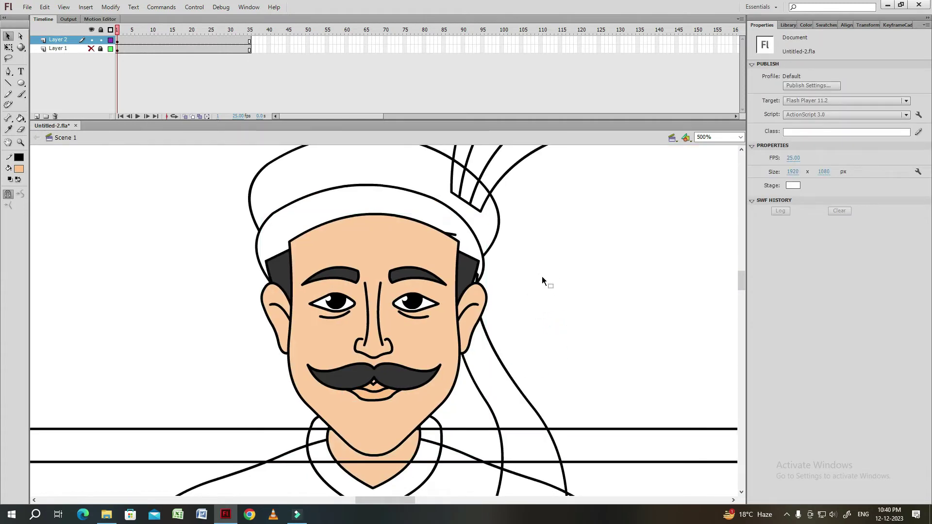
Choose a light grey fill and colour the wrapped bands of the turban with it.
{"action": "left_click", "coordinate": [19, 168]}
{"action": "left_click", "coordinate": [26, 219]}
{"action": "left_click", "coordinate": [446, 214]}
{"action": "scroll", "coordinate": [426, 253], "scroll_direction": "up", "scroll_amount": 3}
{"action": "left_click", "coordinate": [529, 264]}
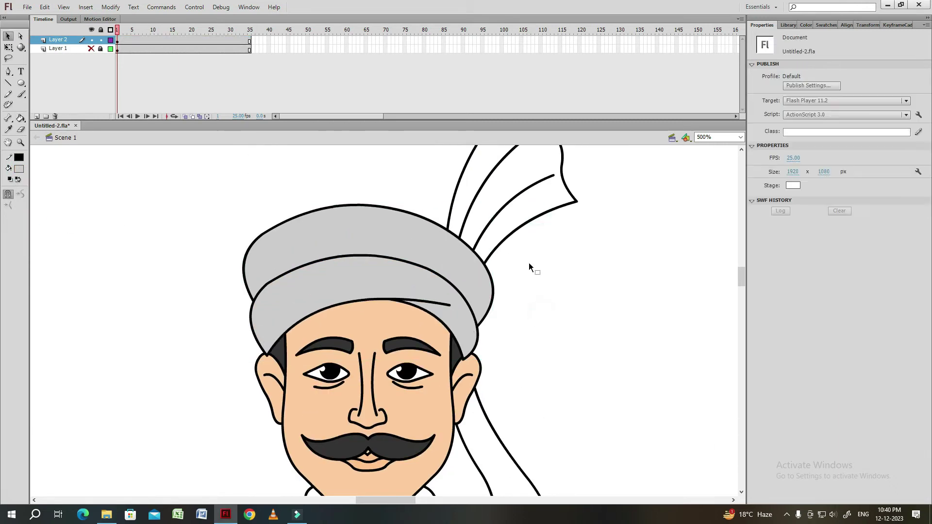
Fill the sleeve on the side of the hanging turban tail with light purple.
{"action": "scroll", "coordinate": [520, 284], "scroll_direction": "down", "scroll_amount": 5}
{"action": "double_click", "coordinate": [514, 292]}
{"action": "key", "text": "k"}
{"action": "left_click", "coordinate": [489, 385]}
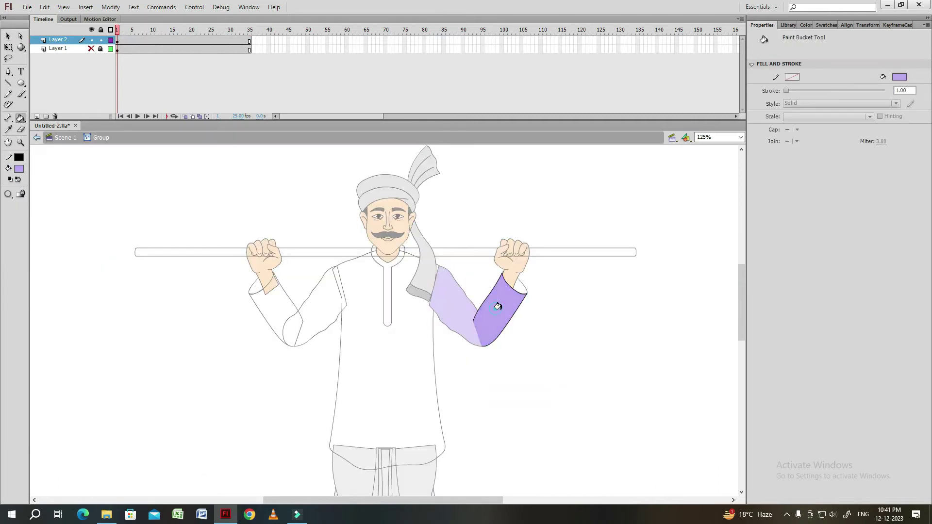
{"action": "key", "text": "v"}
{"action": "double_click", "coordinate": [516, 354]}
Fill the upper arm and forearm of the opposite sleeve with the same light purple.
{"action": "double_click", "coordinate": [318, 287]}
{"action": "key", "text": "k"}
{"action": "left_click", "coordinate": [318, 291]}
{"action": "key", "text": "v"}
{"action": "double_click", "coordinate": [292, 378]}
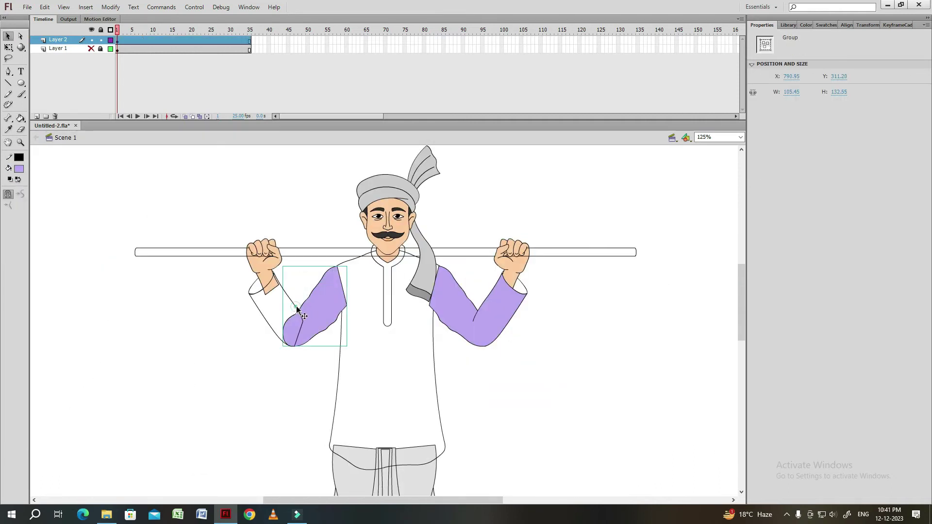
{"action": "double_click", "coordinate": [272, 313]}
{"action": "left_click", "coordinate": [272, 316]}
{"action": "double_click", "coordinate": [292, 393]}
{"action": "left_click", "coordinate": [293, 390]}
Fill the body of the long shirt with the light purple of the sleeves.
{"action": "scroll", "coordinate": [312, 366], "scroll_direction": "right", "scroll_amount": 3}
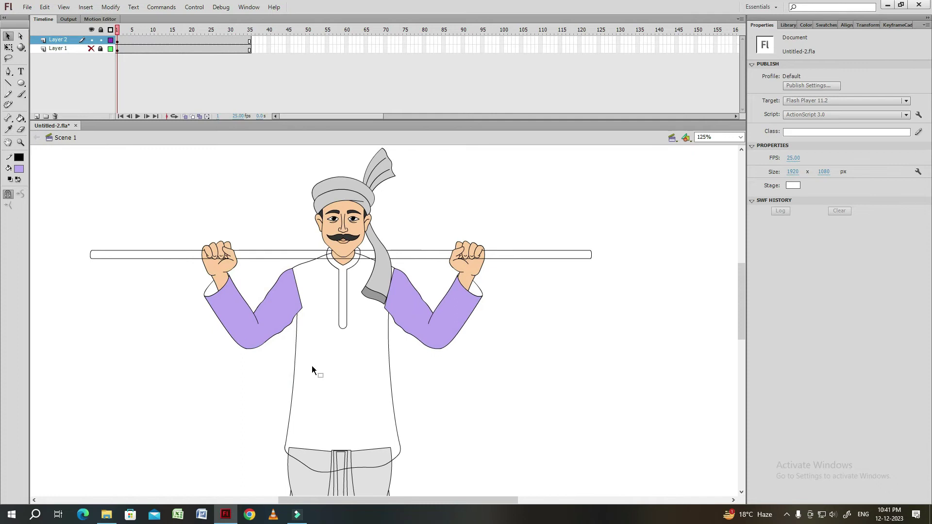
{"action": "left_click", "coordinate": [394, 366]}
{"action": "double_click", "coordinate": [387, 354]}
{"action": "key", "text": "k"}
{"action": "left_click", "coordinate": [384, 357]}
{"action": "key", "text": "v"}
{"action": "double_click", "coordinate": [408, 360]}
{"action": "left_click", "coordinate": [413, 362]}
Fill the cuff openings at both wrists with a slightly darker purple.
{"action": "scroll", "coordinate": [214, 279], "scroll_direction": "down", "scroll_amount": 1}
{"action": "double_click", "coordinate": [214, 280]}
{"action": "key", "text": "k"}
{"action": "left_click", "coordinate": [214, 279]}
{"action": "key", "text": "v"}
{"action": "double_click", "coordinate": [316, 297]}
{"action": "double_click", "coordinate": [485, 276]}
{"action": "key", "text": "k"}
{"action": "left_click", "coordinate": [481, 285]}
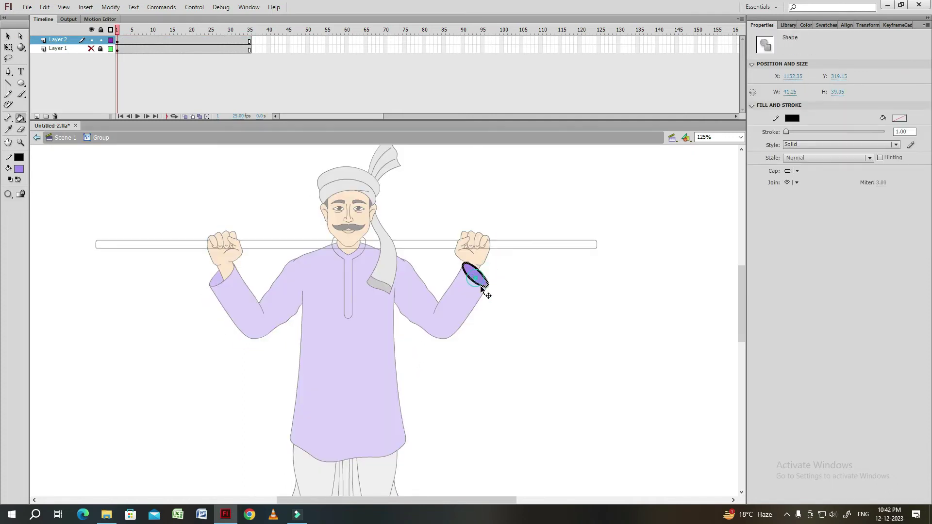
{"action": "double_click", "coordinate": [515, 293]}
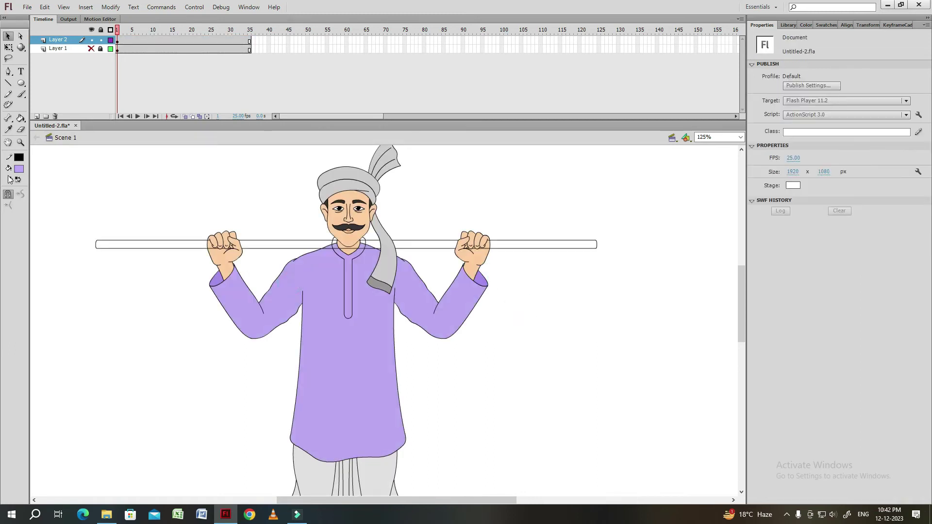
Mix a deeper purple fill and colour the shirt's collar and front placket with it.
{"action": "left_click", "coordinate": [19, 169]}
{"action": "left_click", "coordinate": [164, 178]}
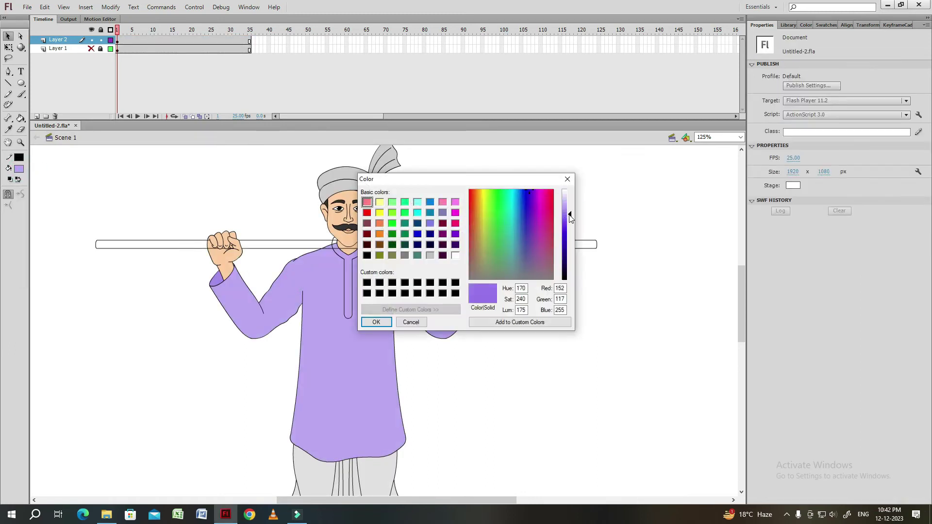
{"action": "left_click", "coordinate": [377, 322]}
{"action": "double_click", "coordinate": [350, 306]}
{"action": "left_click", "coordinate": [349, 305]}
{"action": "double_click", "coordinate": [247, 372]}
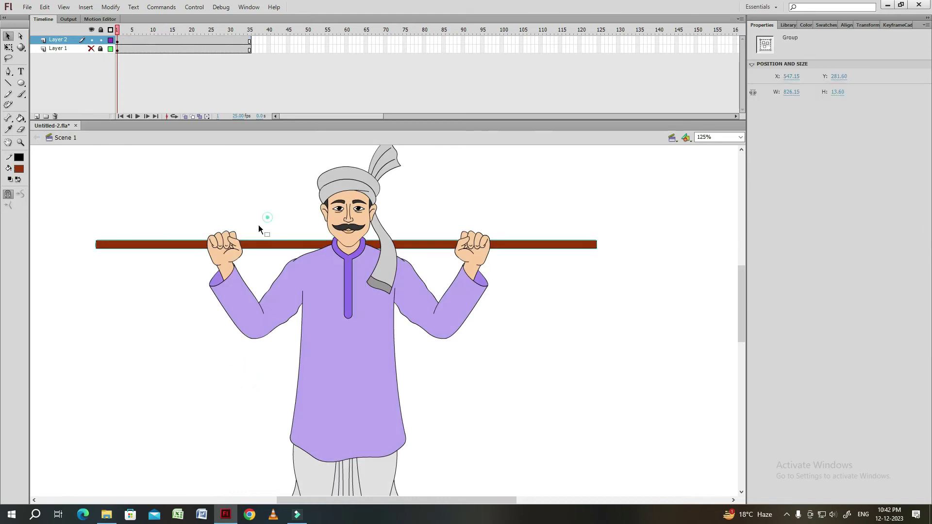
Check the colouring of the whole figure, from the turban and pole down to the sandals.
{"action": "left_click", "coordinate": [206, 252]}
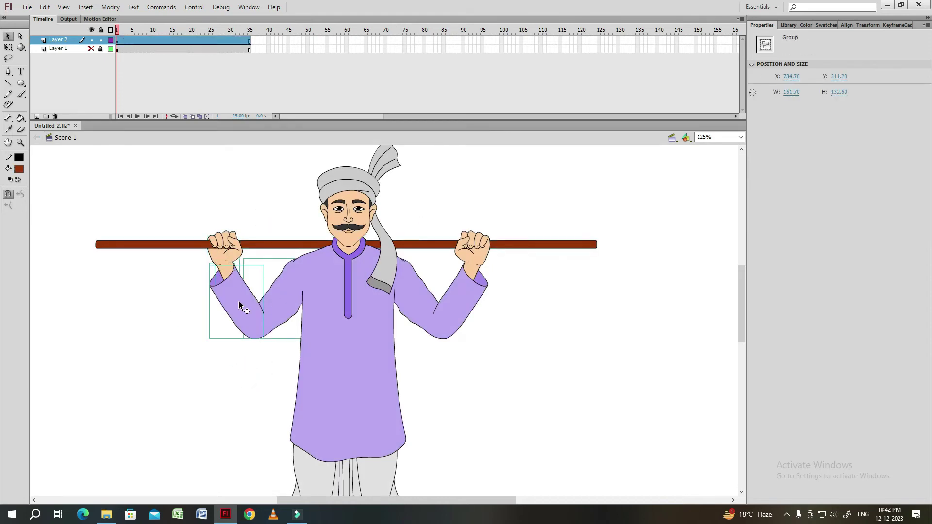
{"action": "left_click_drag", "start_coordinate": [426, 285], "coordinate": [505, 380]}
{"action": "left_click", "coordinate": [426, 260], "text": "ctrl+alt"}
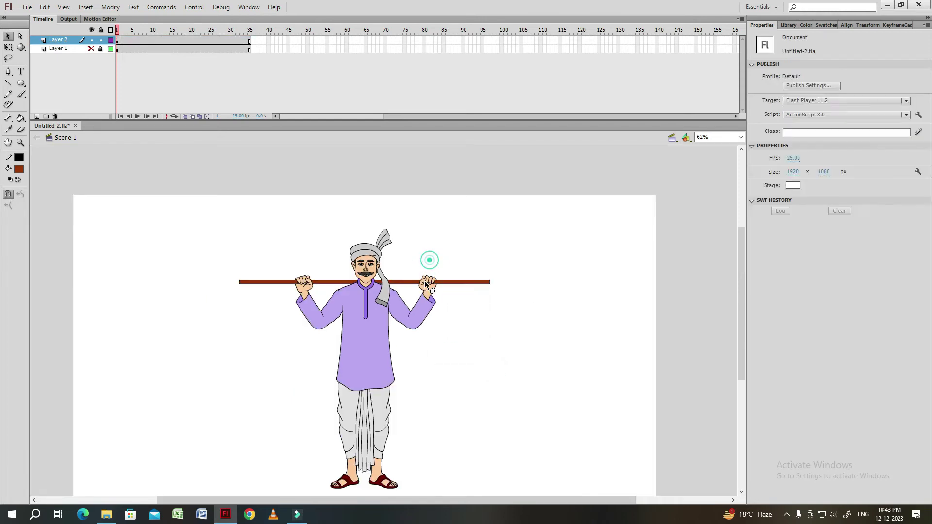
{"action": "left_click", "coordinate": [416, 267], "text": "ctrl"}
{"action": "left_click_drag", "start_coordinate": [311, 264], "coordinate": [469, 237]}
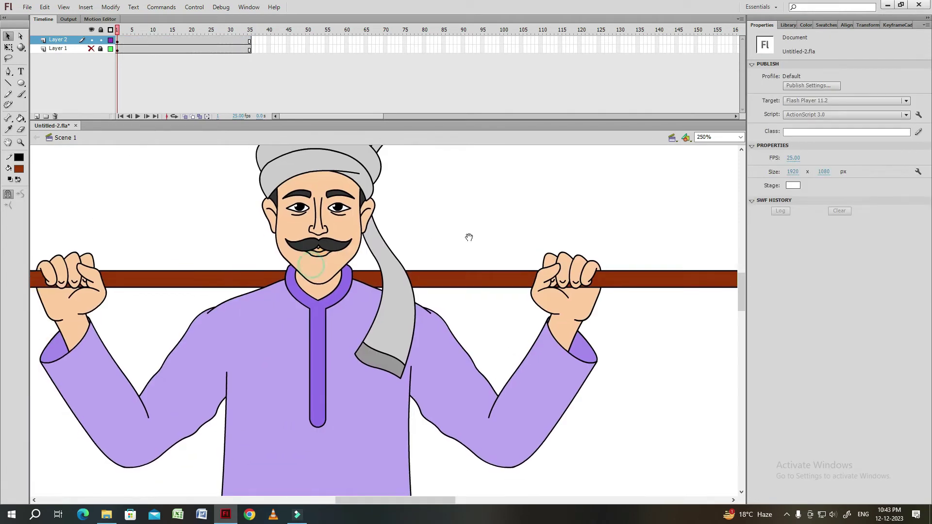
{"action": "left_click", "coordinate": [431, 240], "text": "ctrl+alt"}
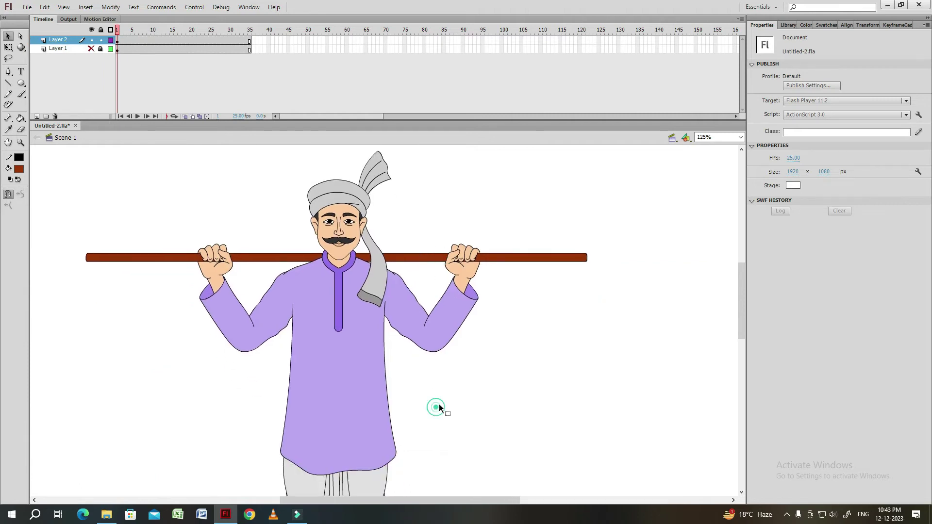
{"action": "scroll", "coordinate": [439, 406], "scroll_direction": "down", "scroll_amount": 5}
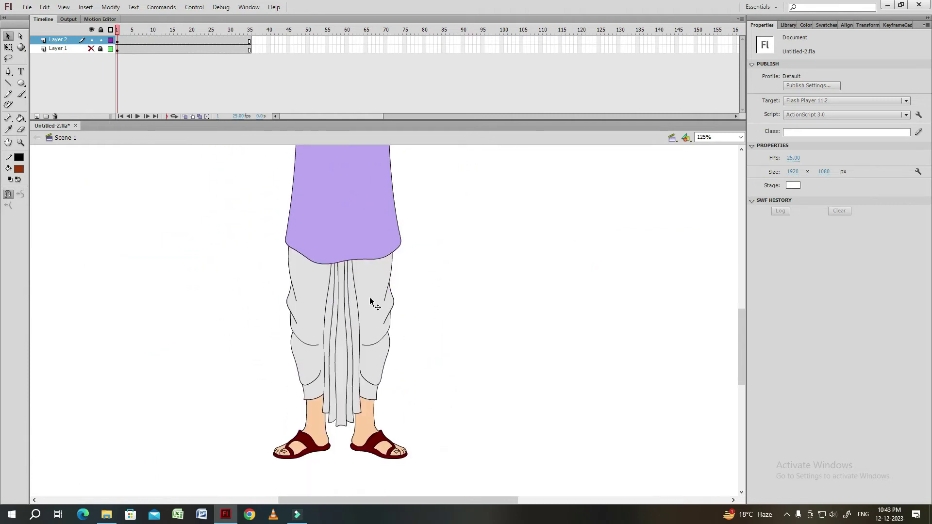
{"action": "scroll", "coordinate": [450, 310], "scroll_direction": "up", "scroll_amount": 5}
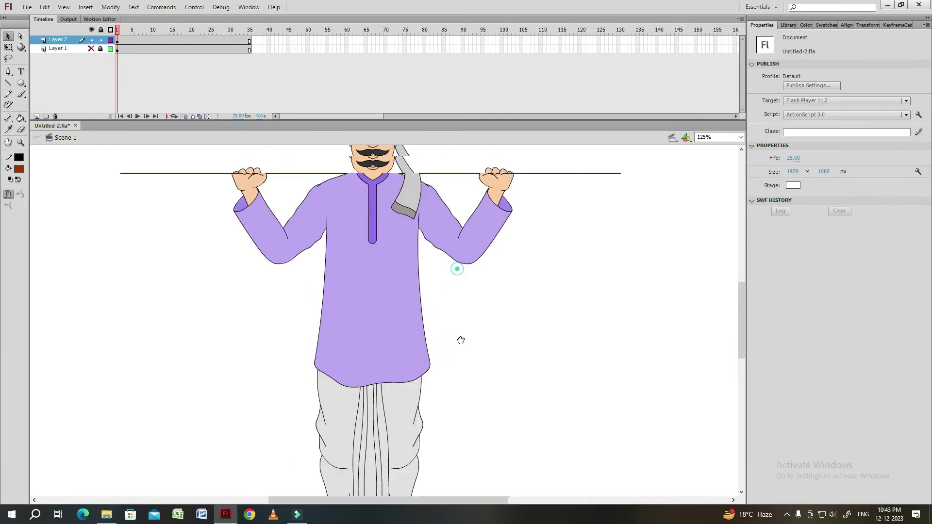
{"action": "scroll", "coordinate": [467, 324], "scroll_direction": "down", "scroll_amount": 2}
{"action": "scroll", "coordinate": [476, 292], "scroll_direction": "up", "scroll_amount": 2}
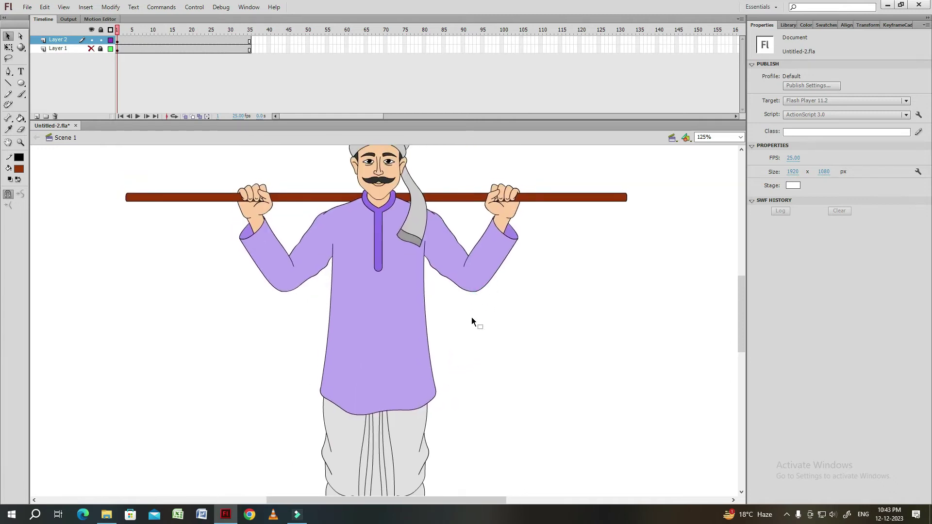
{"action": "scroll", "coordinate": [465, 330], "scroll_direction": "down", "scroll_amount": 5}
{"action": "scroll", "coordinate": [465, 316], "scroll_direction": "up", "scroll_amount": 2}
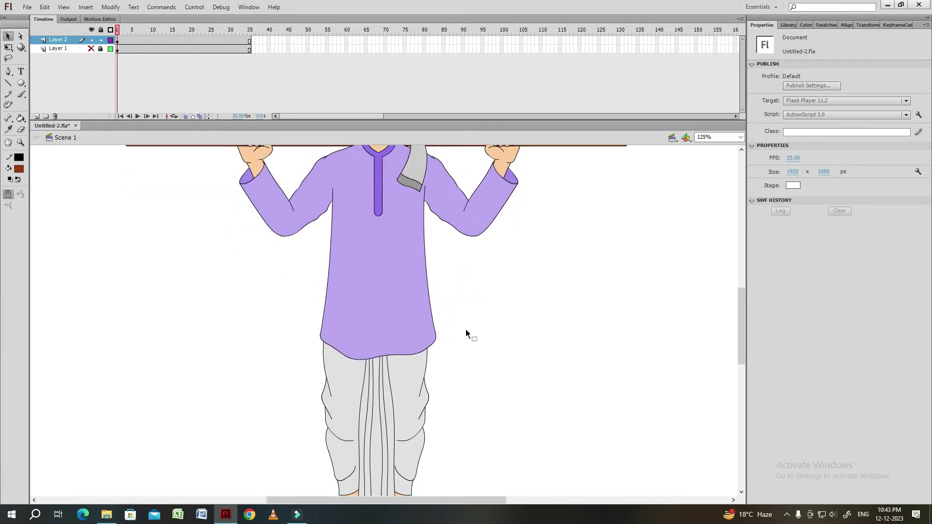
{"action": "scroll", "coordinate": [481, 253], "scroll_direction": "up", "scroll_amount": 2}
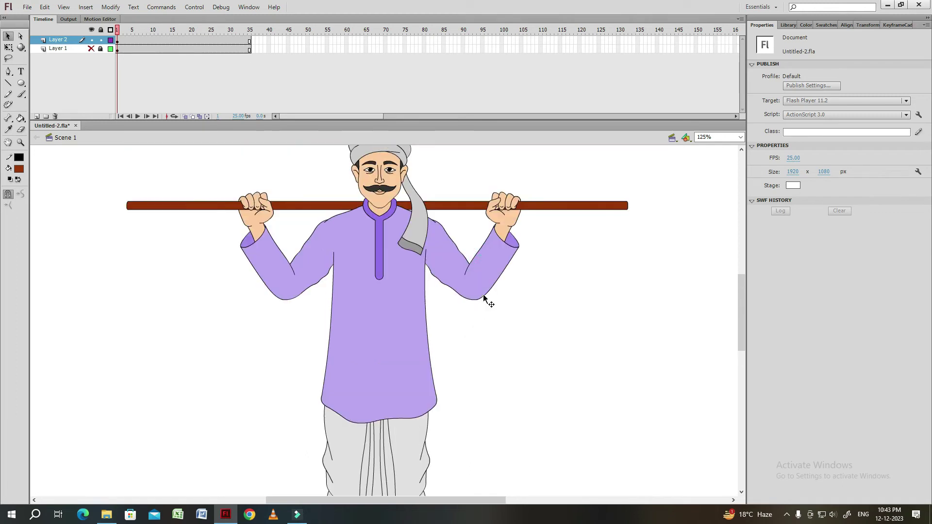
{"action": "scroll", "coordinate": [469, 325], "scroll_direction": "up", "scroll_amount": 2}
{"action": "scroll", "coordinate": [411, 319], "scroll_direction": "down", "scroll_amount": 6}
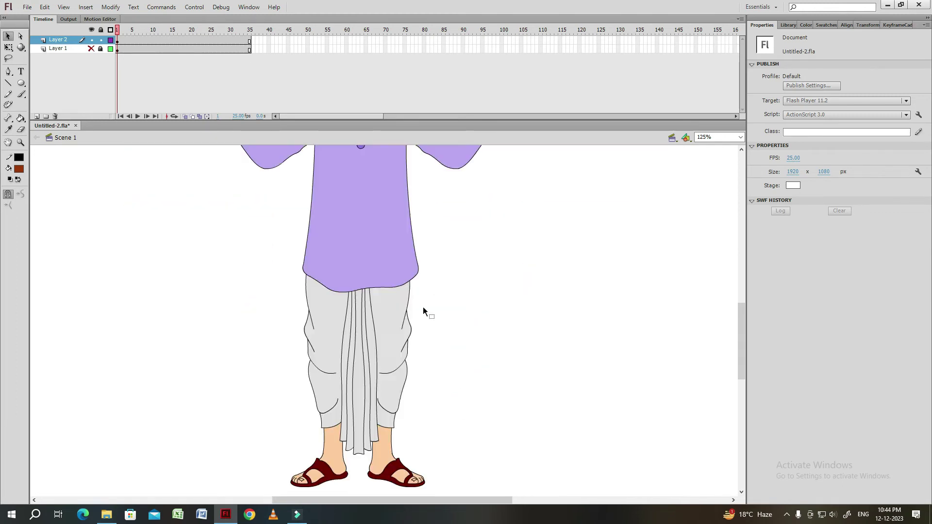
Pull the trouser legs, feet and front pleats apart to show that they are separate groups.
{"action": "left_click_drag", "start_coordinate": [391, 320], "coordinate": [467, 320]}
{"action": "left_click_drag", "start_coordinate": [392, 392], "coordinate": [447, 393]}
{"action": "left_click_drag", "start_coordinate": [384, 437], "coordinate": [406, 437]}
{"action": "left_click_drag", "start_coordinate": [315, 327], "coordinate": [287, 327]}
{"action": "left_click_drag", "start_coordinate": [311, 388], "coordinate": [293, 388]}
{"action": "left_click_drag", "start_coordinate": [320, 479], "coordinate": [280, 477]}
{"action": "left_click_drag", "start_coordinate": [361, 422], "coordinate": [544, 398]}
{"action": "left_click_drag", "start_coordinate": [374, 366], "coordinate": [619, 327]}
{"action": "left_click_drag", "start_coordinate": [359, 385], "coordinate": [665, 344]}
Pull the pieces of one arm and hand, the turban parts and the head away from the body.
{"action": "scroll", "coordinate": [453, 318], "scroll_direction": "up", "scroll_amount": 4}
{"action": "left_click_drag", "start_coordinate": [485, 301], "coordinate": [531, 350]}
{"action": "left_click_drag", "start_coordinate": [524, 263], "coordinate": [577, 262]}
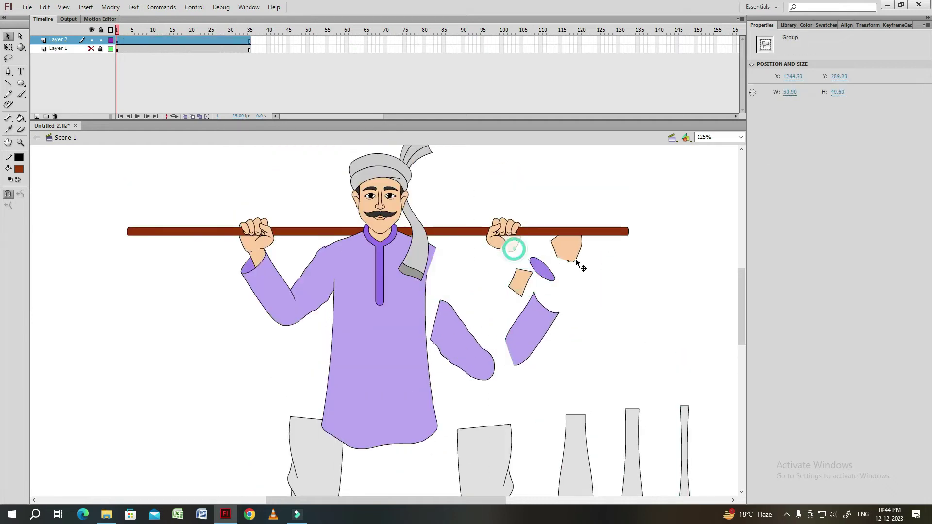
{"action": "scroll", "coordinate": [473, 214], "scroll_direction": "up", "scroll_amount": 2}
{"action": "scroll", "coordinate": [473, 214], "scroll_direction": "left", "scroll_amount": 3}
{"action": "left_click_drag", "start_coordinate": [441, 204], "coordinate": [424, 170]}
{"action": "left_click_drag", "start_coordinate": [476, 184], "coordinate": [497, 158]}
{"action": "left_click_drag", "start_coordinate": [476, 267], "coordinate": [498, 261]}
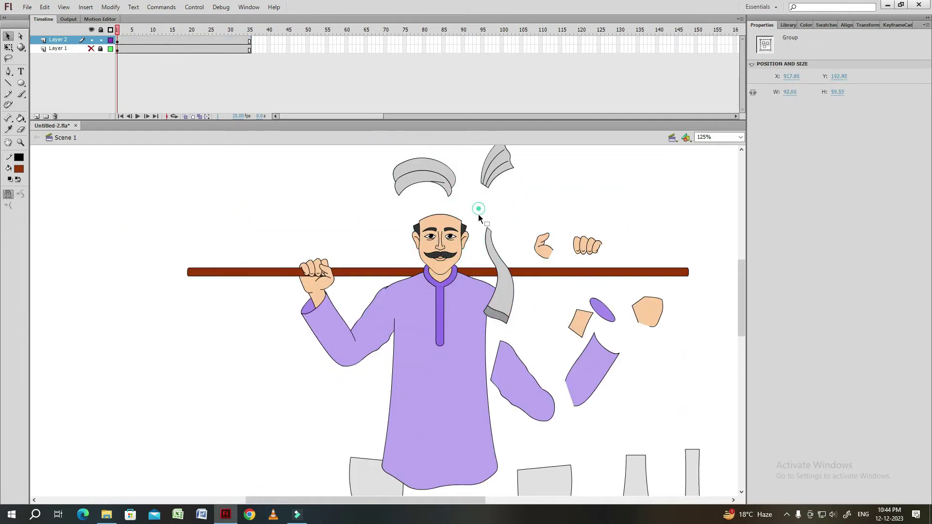
{"action": "left_click_drag", "start_coordinate": [441, 238], "coordinate": [367, 224]}
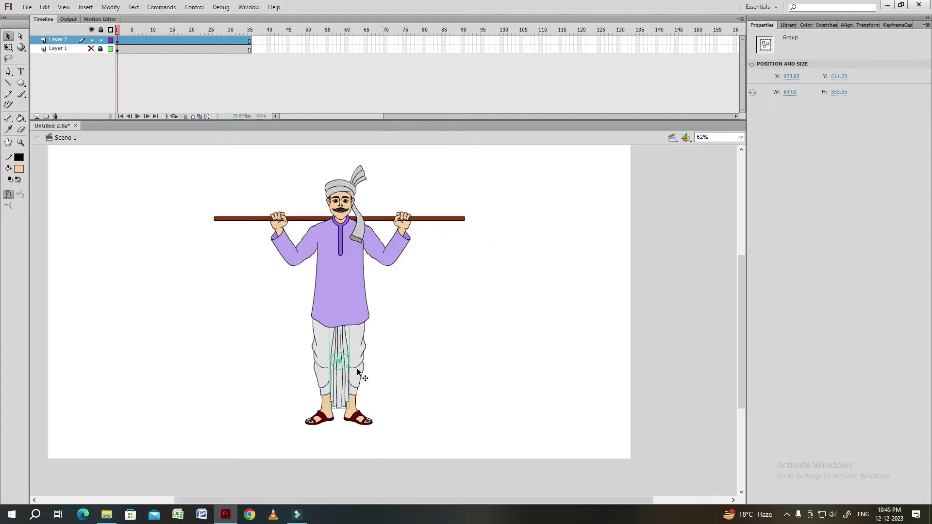
Group all parts of the figure into one object and paste a copy of it in place.
{"action": "left_click", "coordinate": [404, 327]}
{"action": "left_click_drag", "start_coordinate": [403, 327], "coordinate": [462, 308]}
{"action": "key", "text": "ctrl+a"}
{"action": "key", "text": "ctrl+g"}
{"action": "key", "text": "ctrl+c"}
{"action": "key", "text": "ctrl+shift+v"}
Shift the copied figure horizontally to about X -93 so that it stands to the left of the original.
{"action": "key", "text": "shift+Left"}
{"action": "key", "text": "shift+Left"}
{"action": "key", "text": "shift+Left"}
{"action": "key", "text": "shift+Left"}
{"action": "key", "text": "shift+Left"}
{"action": "key", "text": "shift+Left"}
{"action": "key", "text": "shift+Left"}
{"action": "key", "text": "shift+Left"}
{"action": "key", "text": "shift+Left"}
{"action": "key", "text": "shift+Left"}
{"action": "key", "text": "shift+Left"}
{"action": "key", "text": "shift+Left"}
{"action": "key", "text": "shift+Left"}
{"action": "key", "text": "shift+Left"}
{"action": "key", "text": "shift+Left"}
{"action": "key", "text": "shift+Left"}
{"action": "key", "text": "shift+Left"}
{"action": "key", "text": "shift+Left"}
{"action": "key", "text": "shift+Left"}
{"action": "key", "text": "shift+Left"}
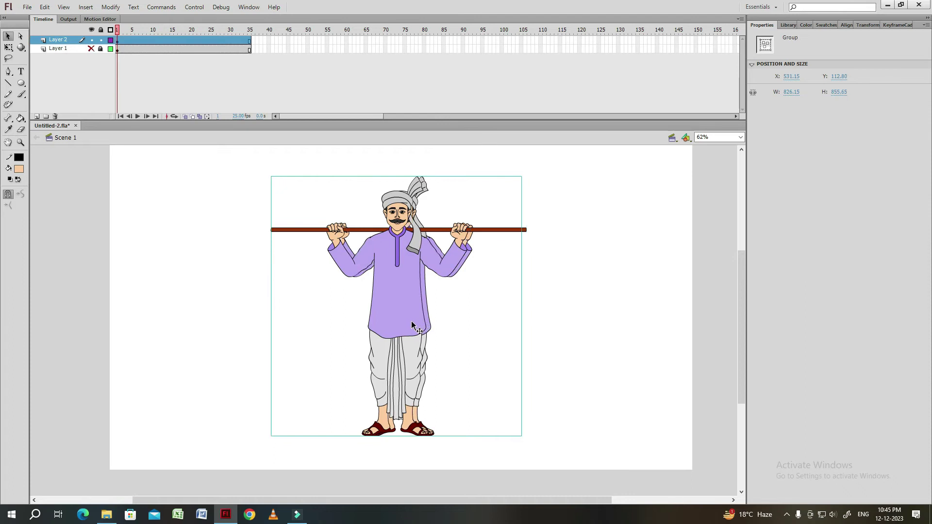
{"action": "key", "text": "shift+Left"}
{"action": "key", "text": "shift+Left"}
{"action": "key", "text": "shift+Left"}
{"action": "key", "text": "shift+Left"}
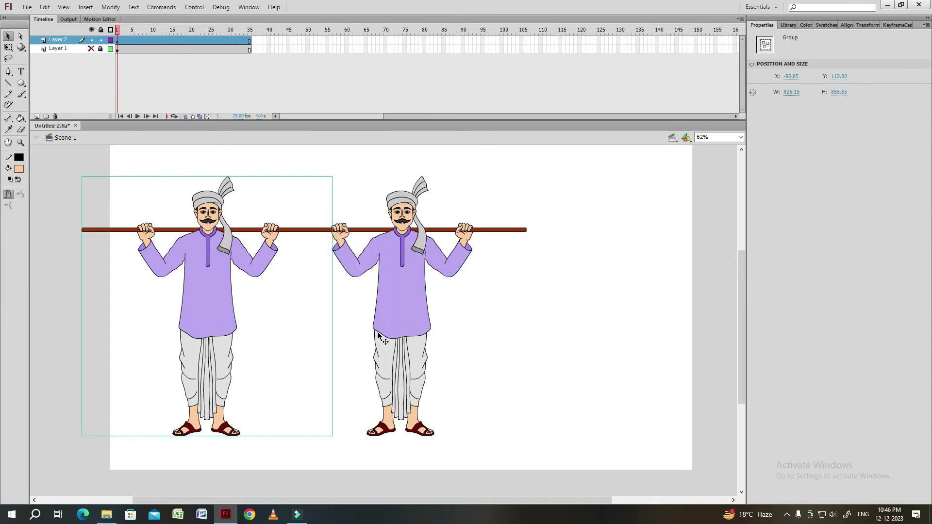
Select both figures and shift them right together onto the stage, to about X 67.
{"action": "left_click", "coordinate": [354, 339]}
{"action": "key", "text": "ctrl+a"}
{"action": "key", "text": "shift+Right"}
{"action": "key", "text": "shift+Right"}
{"action": "key", "text": "shift+Right"}
{"action": "key", "text": "shift+Right"}
{"action": "key", "text": "shift+Right"}
{"action": "key", "text": "shift+Right"}
{"action": "key", "text": "shift+Right"}
{"action": "key", "text": "shift+Right"}
{"action": "key", "text": "shift+Right"}
{"action": "key", "text": "shift+Right"}
{"action": "key", "text": "shift+Right"}
{"action": "key", "text": "shift+Right"}
{"action": "key", "text": "shift+Right"}
{"action": "key", "text": "shift+Right"}
{"action": "key", "text": "shift+Right"}
{"action": "key", "text": "shift+Right"}
{"action": "key", "text": "shift+Right"}
{"action": "key", "text": "shift+Right"}
{"action": "key", "text": "shift+Right"}
{"action": "key", "text": "shift+Right"}
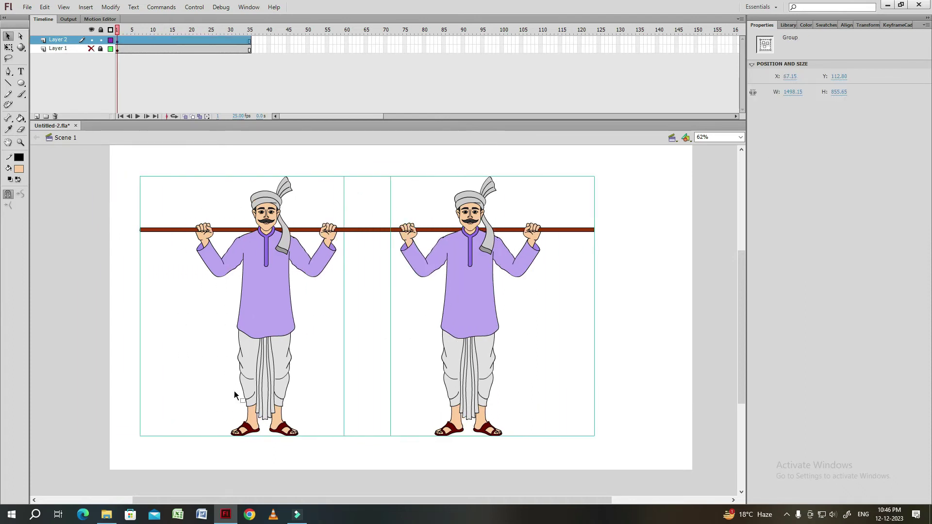
Shift the left figure horizontally to the left, to about X 83, to widen the space between the two figures.
{"action": "left_click", "coordinate": [358, 323]}
{"action": "left_click", "coordinate": [312, 333]}
{"action": "key", "text": "shift+Left"}
{"action": "key", "text": "shift+Left"}
{"action": "key", "text": "shift+Left"}
{"action": "key", "text": "shift+Left"}
{"action": "key", "text": "shift+Left"}
{"action": "key", "text": "shift+Left"}
{"action": "key", "text": "shift+Left"}
{"action": "key", "text": "shift+Left"}
{"action": "key", "text": "shift+Left"}
{"action": "key", "text": "shift+Left"}
{"action": "key", "text": "shift+Left"}
{"action": "key", "text": "shift+Left"}
{"action": "key", "text": "shift+Left"}
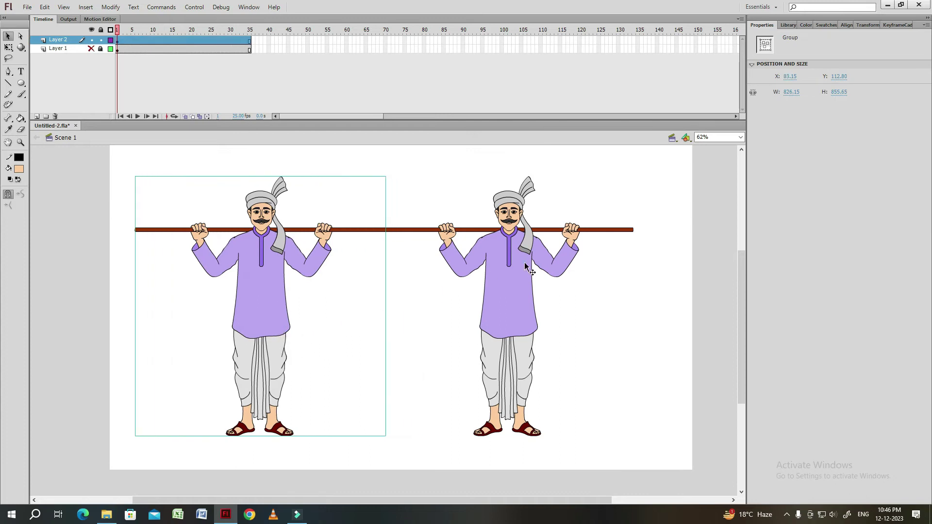
Nudge the right figure horizontally farther to the right, away from the other figure.
{"action": "left_click", "coordinate": [441, 287]}
{"action": "key", "text": "shift+Right"}
{"action": "key", "text": "shift+Right"}
{"action": "key", "text": "shift+Right"}
{"action": "key", "text": "shift+Right"}
{"action": "key", "text": "shift+Right"}
Open the left figure's group for editing around its dhoti.
{"action": "left_click", "coordinate": [260, 308]}
{"action": "left_click", "coordinate": [426, 334]}
{"action": "left_click", "coordinate": [302, 369]}
{"action": "double_click", "coordinate": [287, 364]}
{"action": "key", "text": "ctrl+="}
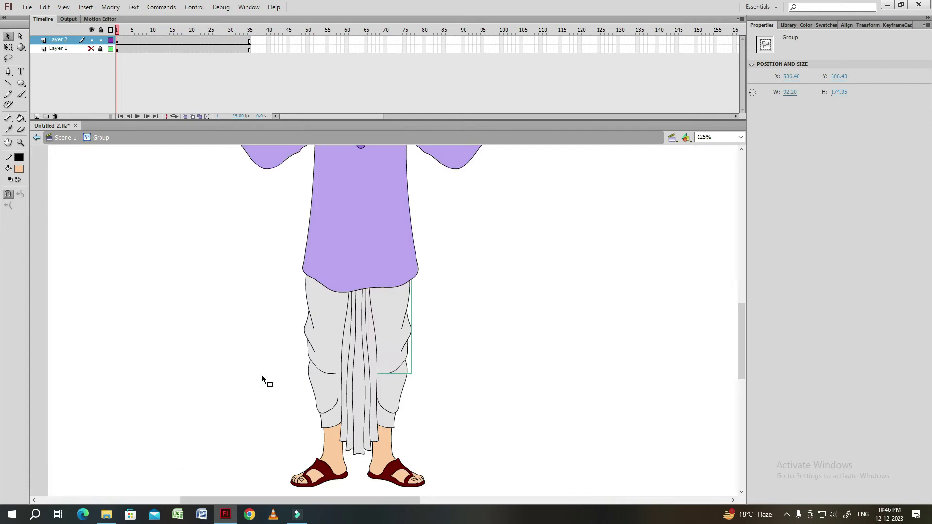
Try to delete the dhoti pieces from the left figure's legs.
{"action": "left_click_drag", "start_coordinate": [301, 324], "coordinate": [351, 355]}
{"action": "key", "text": "Delete"}
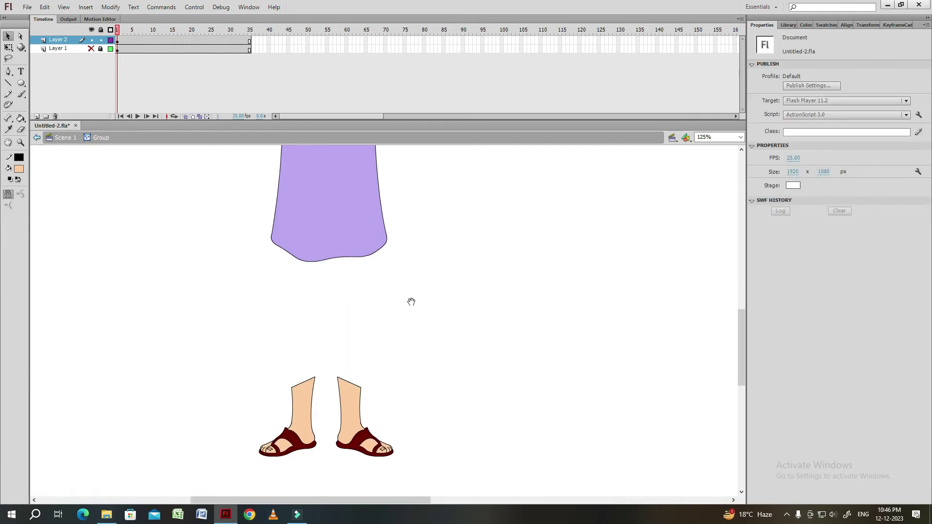
{"action": "key", "text": "ctrl+z"}
{"action": "key", "text": "ctrl+z"}
{"action": "key", "text": "ctrl+z"}
Draw the outer edge and curved hem of a straight lungi panel over the left leg with black lines.
{"action": "double_click", "coordinate": [289, 246]}
{"action": "key", "text": "n"}
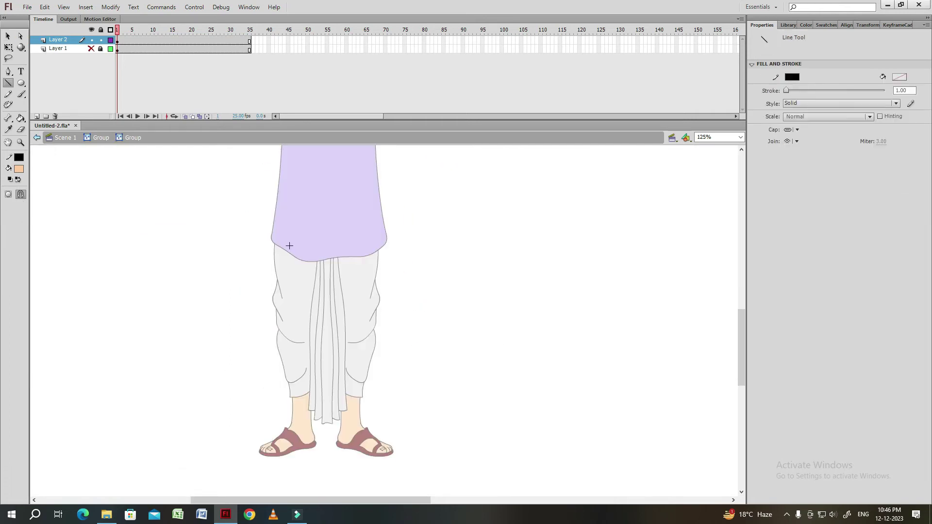
{"action": "key", "text": "v"}
{"action": "left_click_drag", "start_coordinate": [284, 311], "coordinate": [276, 306]}
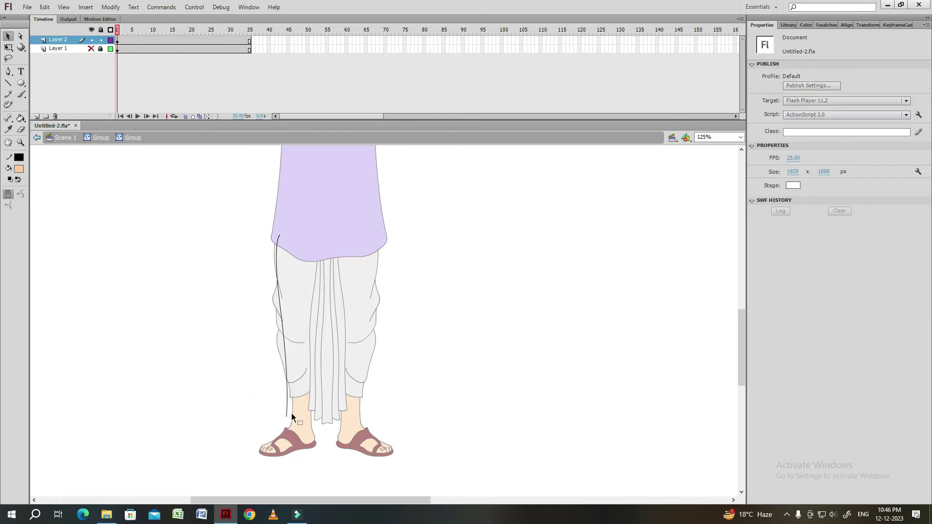
{"action": "key", "text": "n"}
{"action": "left_click_drag", "start_coordinate": [367, 418], "coordinate": [279, 424]}
{"action": "key", "text": "v"}
{"action": "key", "text": "ctrl+="}
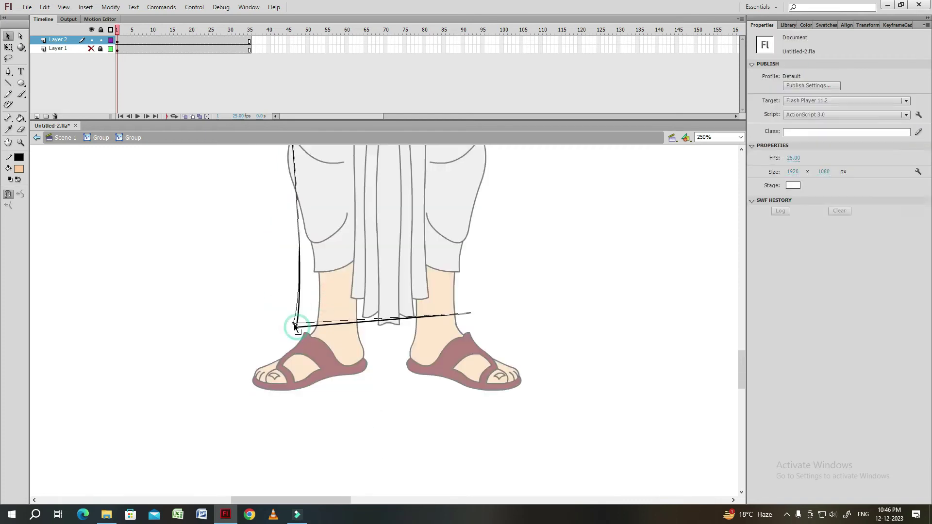
{"action": "scroll", "coordinate": [293, 324], "scroll_direction": "up", "scroll_amount": 2}
{"action": "scroll", "coordinate": [298, 304], "scroll_direction": "up", "scroll_amount": 5}
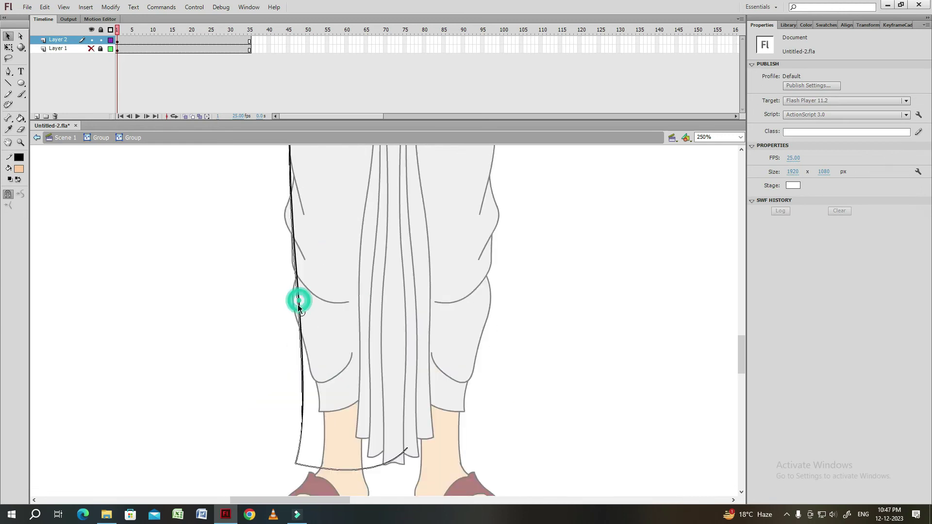
Close the left lungi panel's outline with a vertical inner edge and a top line under the shirt.
{"action": "key", "text": "ctrl+minus"}
{"action": "key", "text": "n"}
{"action": "left_click_drag", "start_coordinate": [358, 217], "coordinate": [358, 400]}
{"action": "key", "text": "v"}
{"action": "key", "text": "n"}
{"action": "left_click_drag", "start_coordinate": [358, 217], "coordinate": [303, 215]}
{"action": "key", "text": "v"}
{"action": "scroll", "coordinate": [340, 364], "scroll_direction": "down", "scroll_amount": 2}
Duplicate the panel outline as a mirrored panel over the right leg and reshape its inner edge and hem.
{"action": "double_click", "coordinate": [369, 305]}
{"action": "left_click", "coordinate": [439, 284]}
{"action": "key", "text": "ctrl+shift+v"}
{"action": "scroll", "coordinate": [391, 361], "scroll_direction": "up", "scroll_amount": 1}
{"action": "double_click", "coordinate": [374, 307]}
{"action": "left_click_drag", "start_coordinate": [335, 334], "coordinate": [317, 351]}
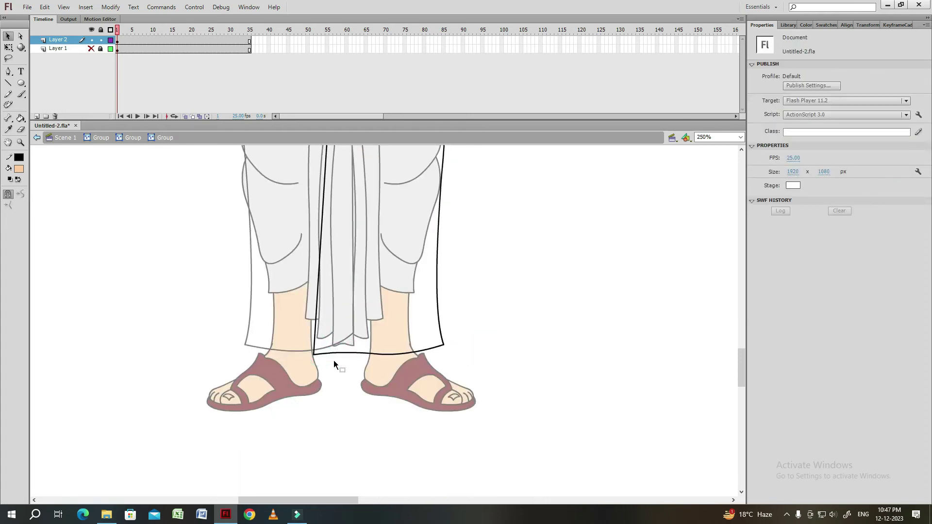
{"action": "scroll", "coordinate": [360, 287], "scroll_direction": "down", "scroll_amount": 1}
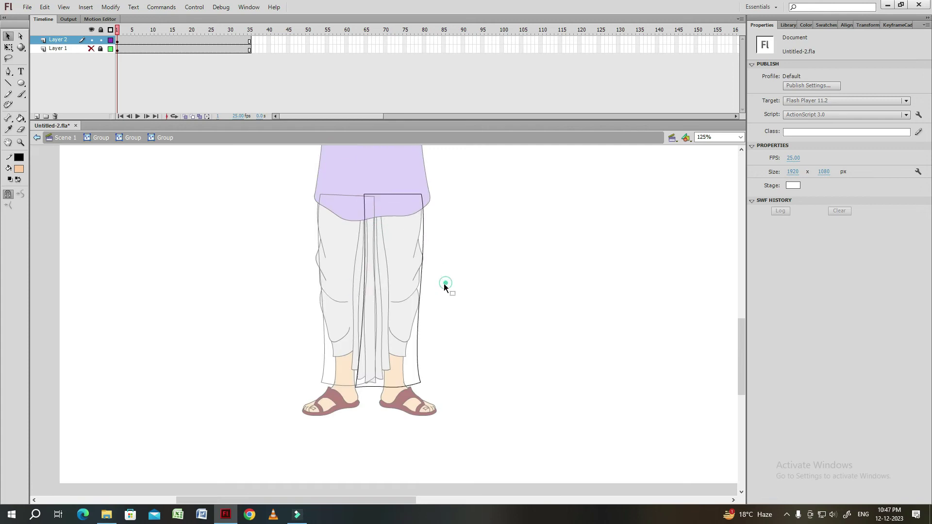
{"action": "scroll", "coordinate": [369, 368], "scroll_direction": "up", "scroll_amount": 1}
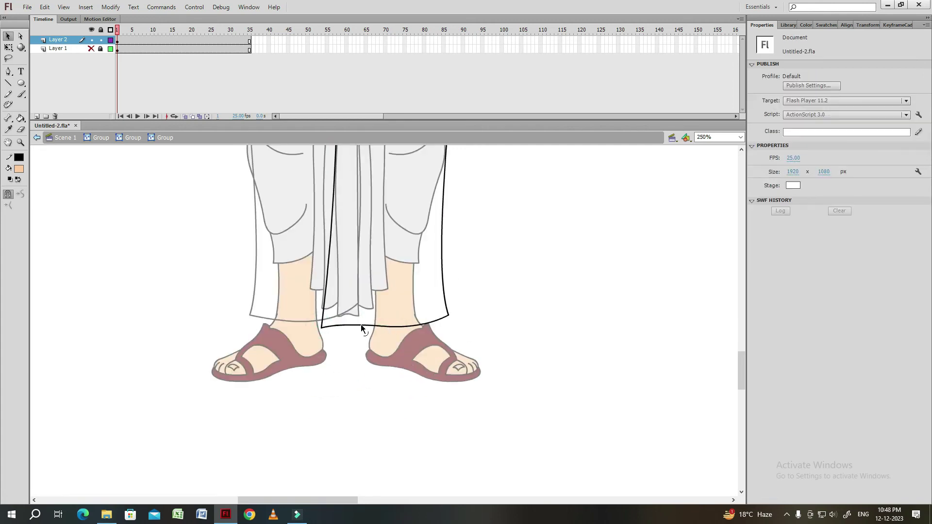
{"action": "scroll", "coordinate": [361, 329], "scroll_direction": "down", "scroll_amount": 1}
Set the old dhoti aside and draw a curved border line just above the left panel's hem.
{"action": "key", "text": "q"}
{"action": "key", "text": "n"}
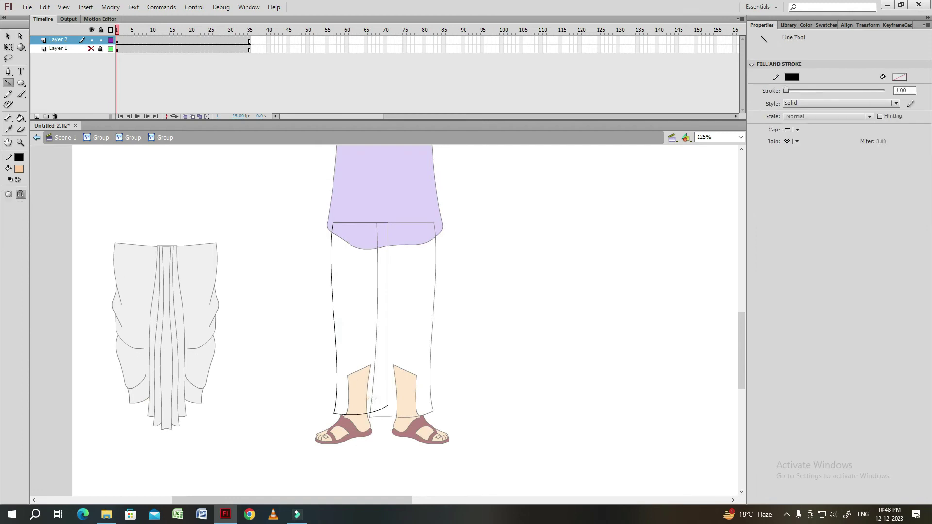
{"action": "key", "text": "v"}
{"action": "scroll", "coordinate": [378, 398], "scroll_direction": "up", "scroll_amount": 1}
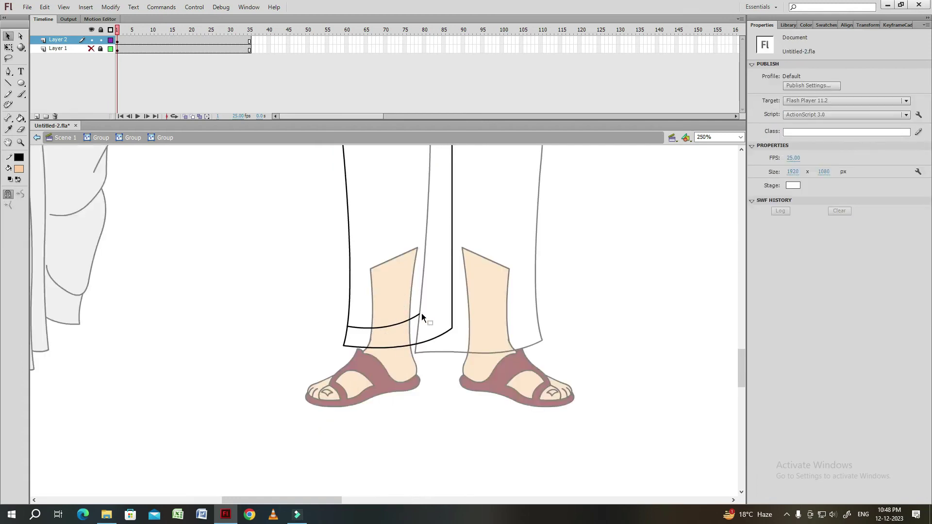
{"action": "scroll", "coordinate": [424, 320], "scroll_direction": "down", "scroll_amount": 1}
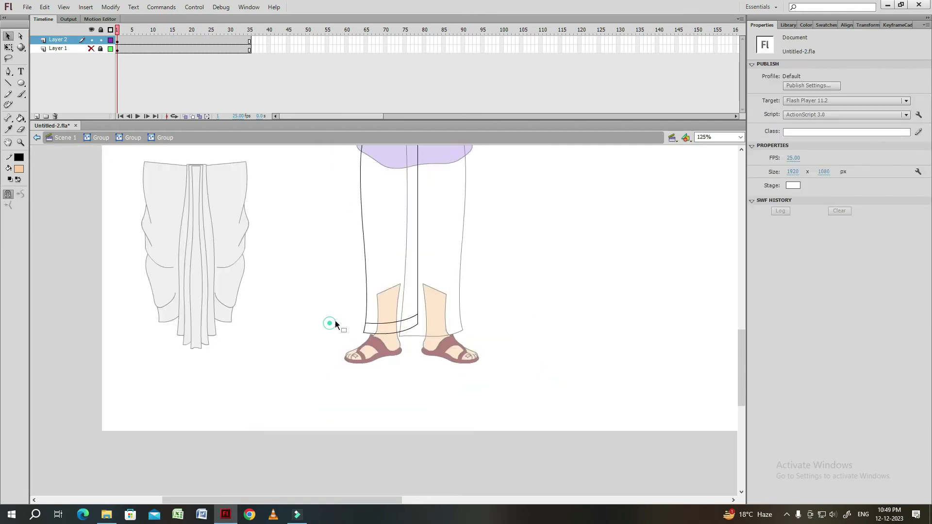
Add a border to the right panel by offsetting a copy of its inner edge and hem line inward.
{"action": "left_click", "coordinate": [391, 375]}
{"action": "left_click_drag", "start_coordinate": [395, 355], "coordinate": [389, 392]}
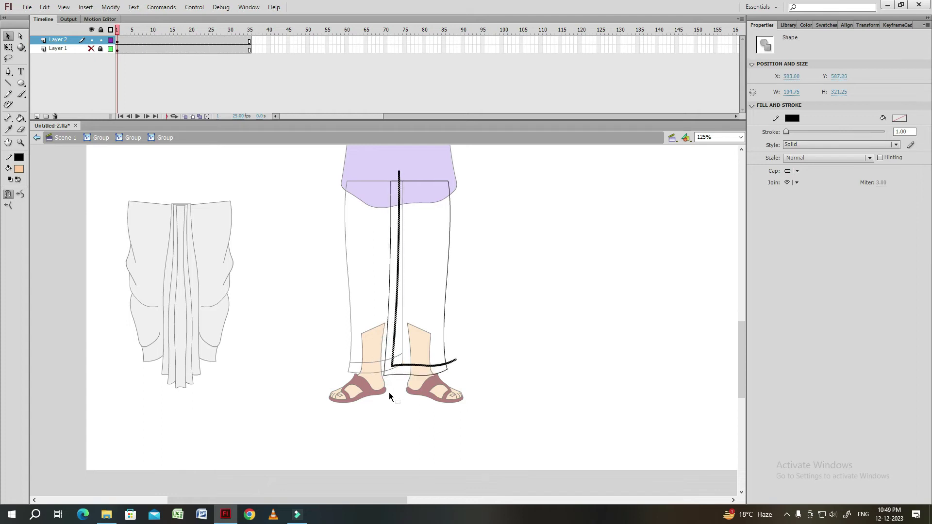
{"action": "double_click", "coordinate": [469, 355]}
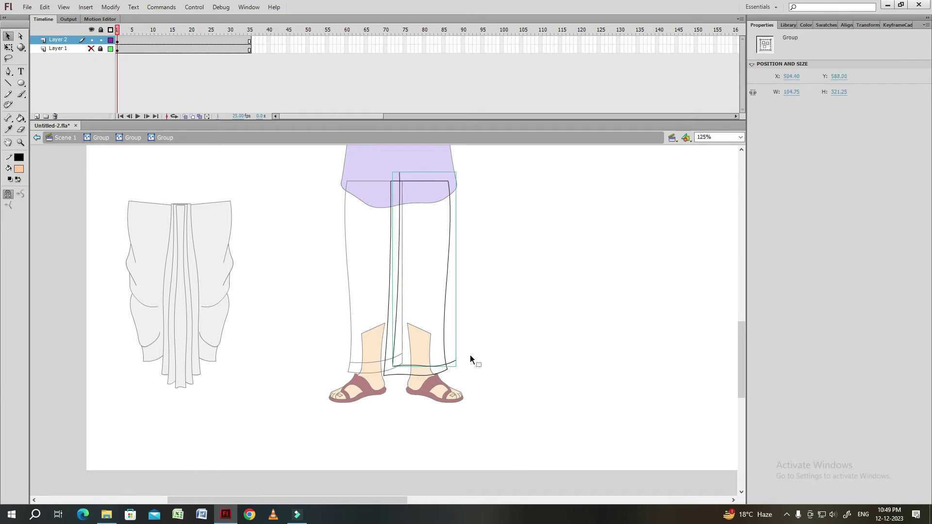
{"action": "double_click", "coordinate": [453, 364]}
Fill the left lungi panel with light grey and its hem border with darker grey.
{"action": "double_click", "coordinate": [332, 275]}
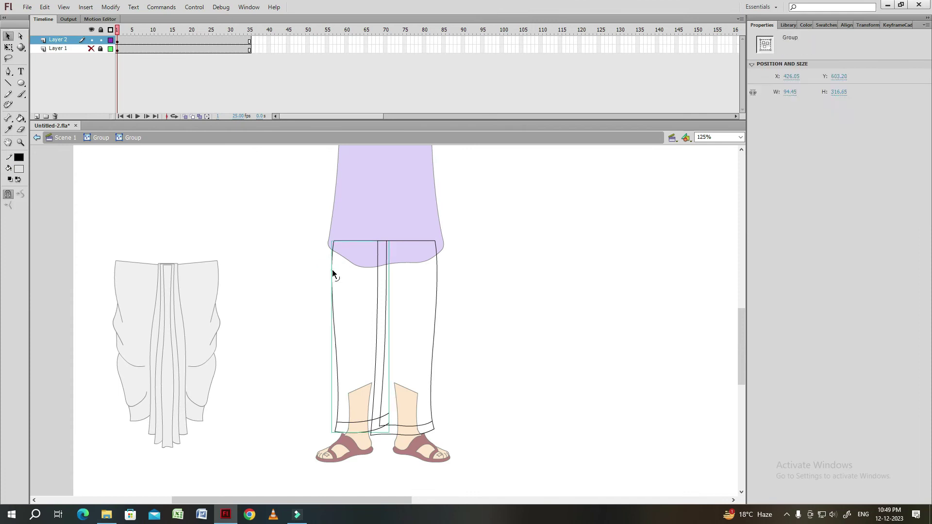
{"action": "left_click", "coordinate": [19, 169]}
{"action": "left_click", "coordinate": [13, 209]}
{"action": "left_click", "coordinate": [364, 427]}
{"action": "left_click", "coordinate": [475, 379]}
{"action": "left_click", "coordinate": [432, 426]}
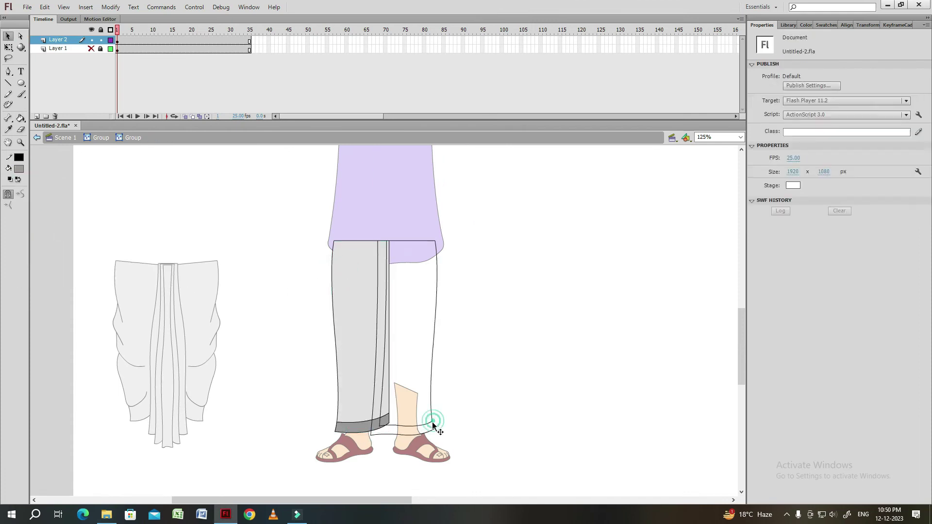
Fill the right lungi panel with light grey and its inner and hem borders with darker grey.
{"action": "left_click", "coordinate": [383, 340]}
{"action": "left_click", "coordinate": [19, 169]}
{"action": "left_click", "coordinate": [31, 199]}
{"action": "left_click", "coordinate": [413, 315]}
{"action": "left_click", "coordinate": [465, 347]}
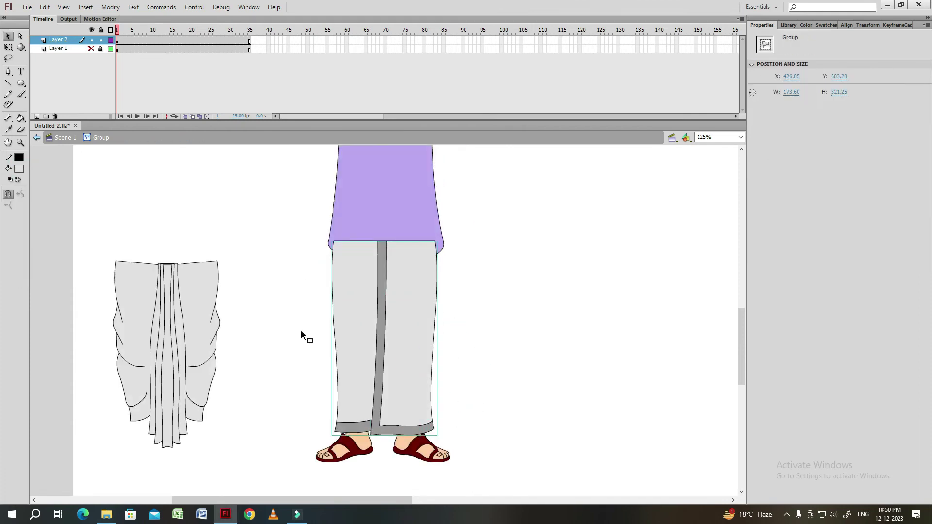
Place the finished lungi behind the shirt and remove the old dhoti lying beside the figure.
{"action": "left_click", "coordinate": [405, 331]}
{"action": "key", "text": "q"}
{"action": "double_click", "coordinate": [469, 391]}
Recolour the left figure's shirt body and both sleeves light green.
{"action": "double_click", "coordinate": [354, 380]}
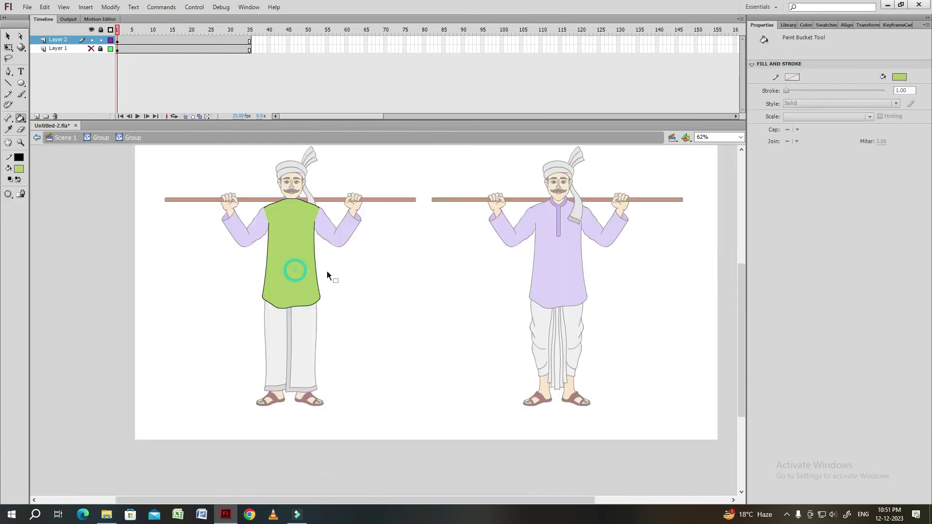
{"action": "double_click", "coordinate": [344, 240]}
{"action": "left_click", "coordinate": [349, 232]}
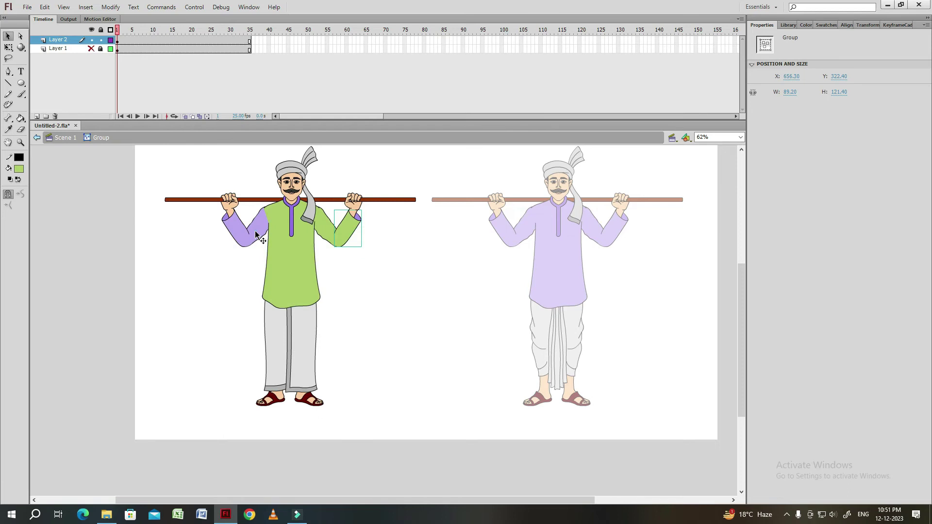
{"action": "left_click", "coordinate": [242, 240]}
{"action": "key", "text": "v"}
{"action": "double_click", "coordinate": [232, 259]}
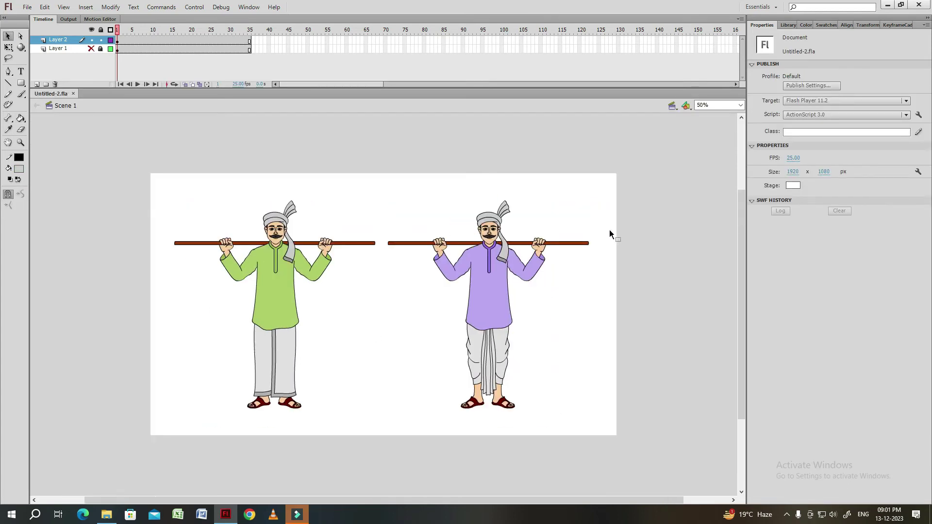
Move the green-shirted figure onto a new layer in the same position, and hide and lock that layer.
{"action": "left_click_drag", "start_coordinate": [610, 230], "coordinate": [585, 206]}
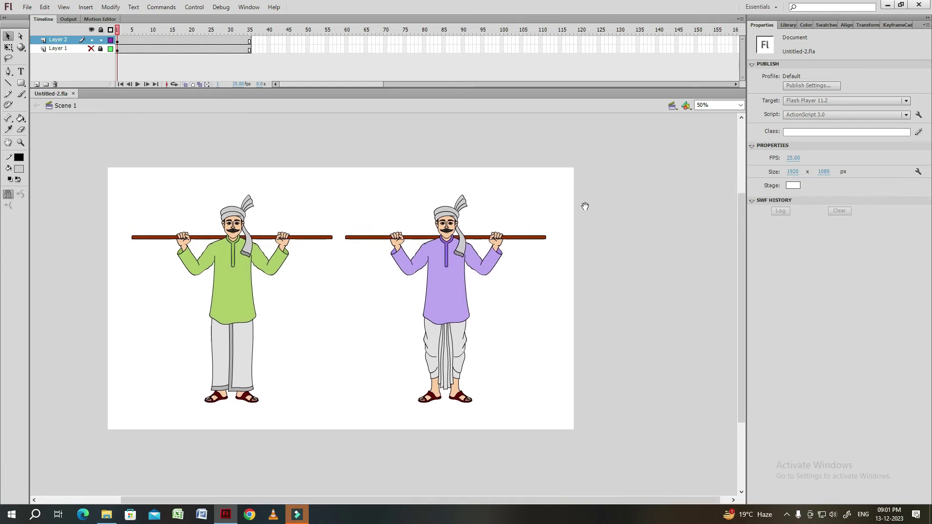
{"action": "left_click", "coordinate": [458, 292]}
{"action": "left_click", "coordinate": [248, 272]}
{"action": "key", "text": "ctrl+x"}
{"action": "left_click", "coordinate": [37, 84]}
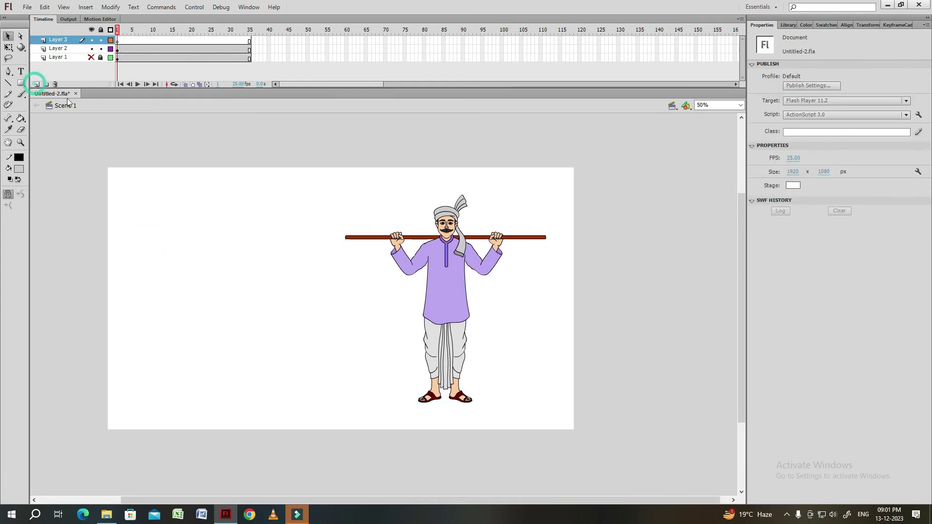
{"action": "key", "text": "ctrl+shift+v"}
{"action": "left_click", "coordinate": [92, 40]}
{"action": "left_click", "coordinate": [101, 40]}
Move the purple-shirted figure to the middle of the stage, to about X 539.
{"action": "left_click_drag", "start_coordinate": [466, 272], "coordinate": [357, 273]}
{"action": "left_click", "coordinate": [469, 264]}
{"action": "left_click", "coordinate": [356, 303]}
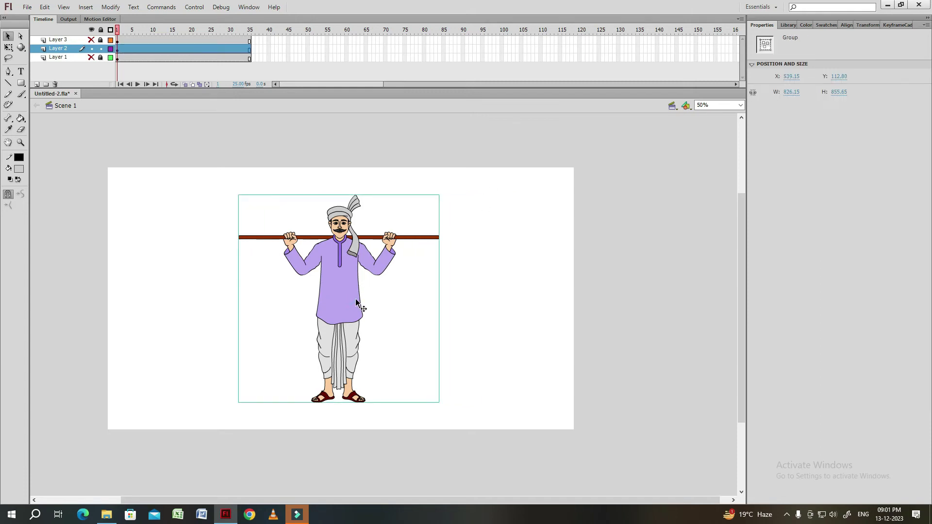
Sample the shirt's purple as the stroke colour and darken it slightly.
{"action": "key", "text": "ctrl+="}
{"action": "key", "text": "ctrl+="}
{"action": "left_click", "coordinate": [514, 277]}
{"action": "scroll", "coordinate": [485, 266], "scroll_direction": "up", "scroll_amount": 3}
{"action": "left_click", "coordinate": [18, 157]}
{"action": "left_click", "coordinate": [346, 243]}
{"action": "left_click", "coordinate": [19, 157]}
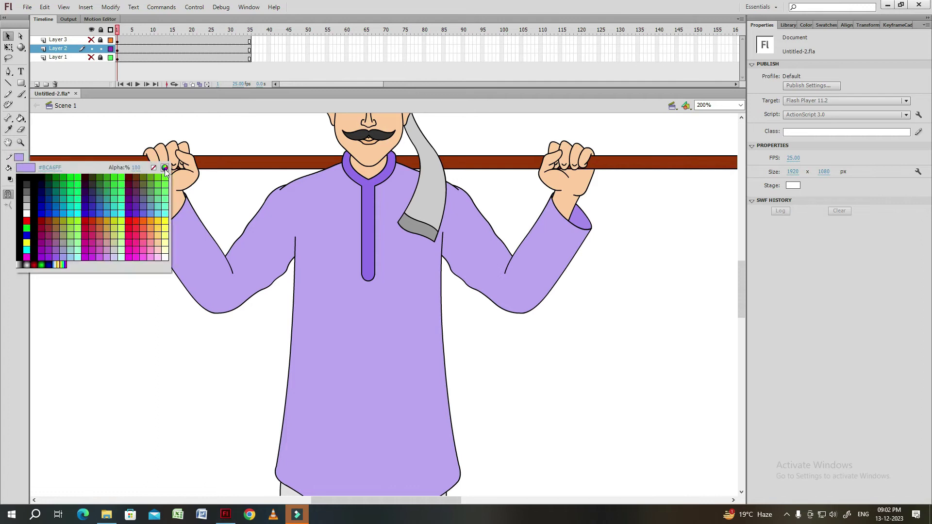
{"action": "left_click", "coordinate": [167, 162]}
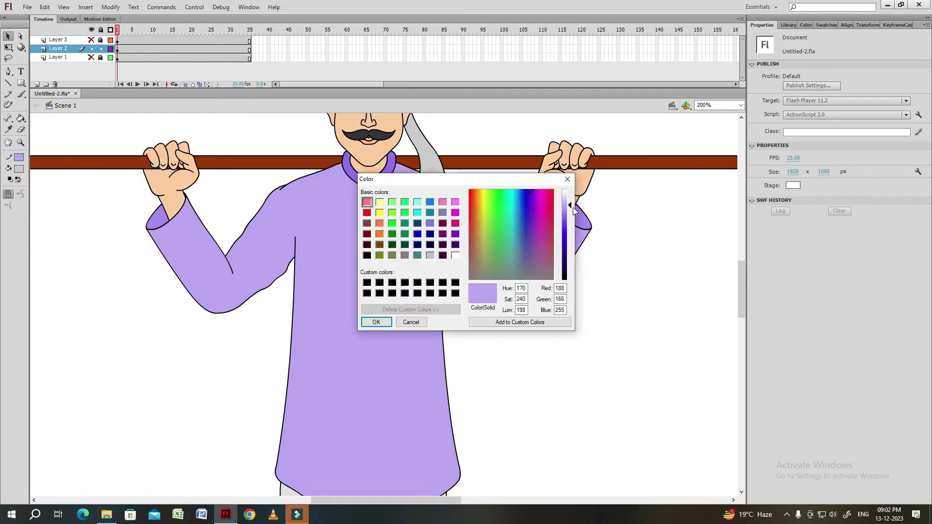
{"action": "left_click", "coordinate": [376, 323]}
Recolour the outline of the shirt body with the darker purple stroke.
{"action": "double_click", "coordinate": [420, 326]}
{"action": "key", "text": "s"}
{"action": "left_click", "coordinate": [401, 316]}
{"action": "key", "text": "v"}
{"action": "double_click", "coordinate": [468, 330]}
{"action": "left_click", "coordinate": [472, 329]}
Recolour the outlines of the left sleeve's pieces with the darker purple stroke.
{"action": "double_click", "coordinate": [266, 259]}
{"action": "double_click", "coordinate": [250, 327]}
{"action": "double_click", "coordinate": [210, 273]}
{"action": "key", "text": "s"}
{"action": "left_click", "coordinate": [204, 296]}
{"action": "key", "text": "v"}
Recolour the outlines of the right sleeve's upper and lower pieces and its cuff opening with purple strokes.
{"action": "double_click", "coordinate": [499, 208]}
{"action": "double_click", "coordinate": [490, 260]}
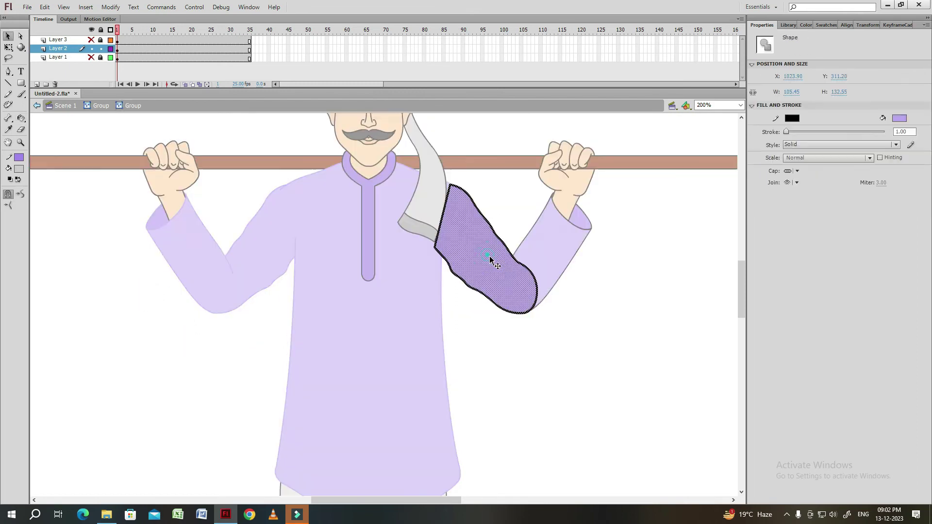
{"action": "double_click", "coordinate": [548, 247]}
{"action": "double_click", "coordinate": [590, 225]}
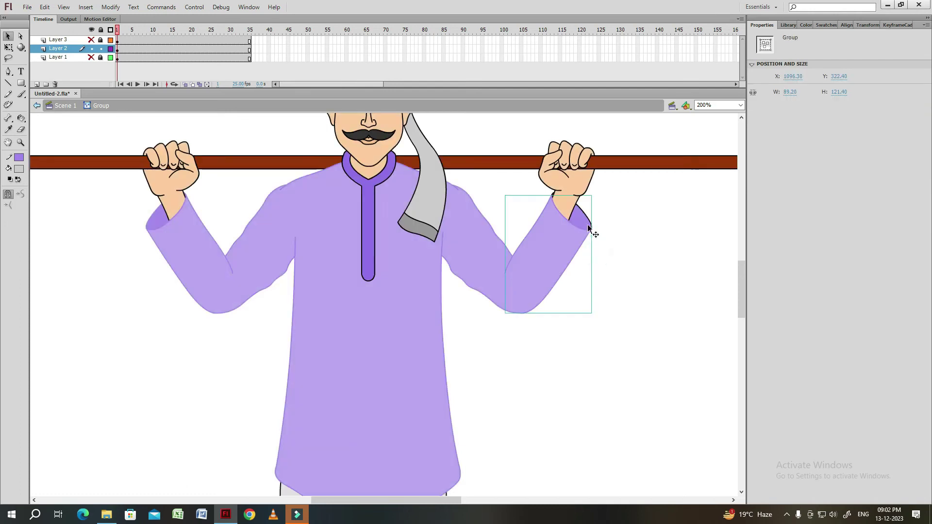
{"action": "left_click", "coordinate": [22, 160]}
{"action": "left_click", "coordinate": [85, 228]}
{"action": "double_click", "coordinate": [630, 255]}
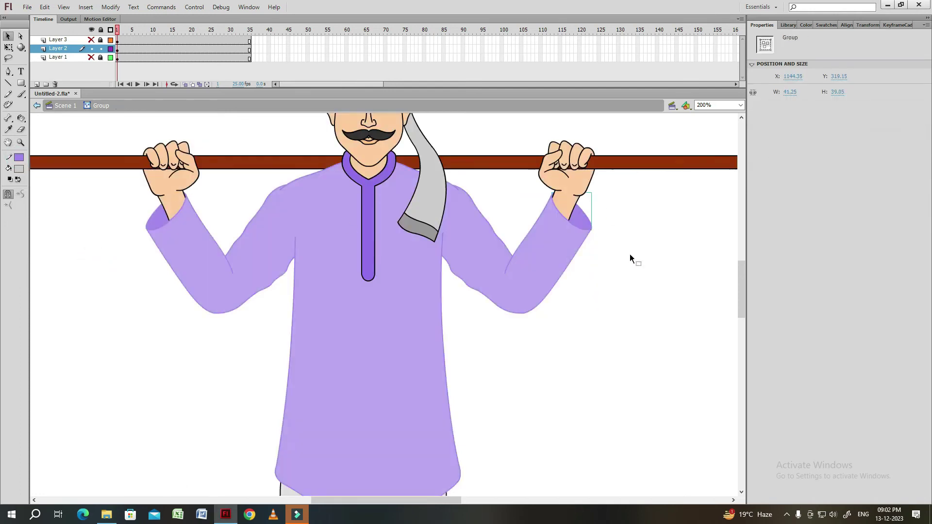
Recolour the outline of the shirt's collar and front placket purple.
{"action": "scroll", "coordinate": [547, 267], "scroll_direction": "down", "scroll_amount": 5}
{"action": "scroll", "coordinate": [566, 346], "scroll_direction": "up", "scroll_amount": 6}
{"action": "left_click_drag", "start_coordinate": [566, 346], "coordinate": [570, 338]}
{"action": "double_click", "coordinate": [376, 219]}
{"action": "left_click", "coordinate": [377, 214]}
{"action": "left_click", "coordinate": [507, 334]}
{"action": "double_click", "coordinate": [526, 347]}
Set the stroke to a slightly darker grey based on the dhoti's fill and outline the right upper dhoti piece.
{"action": "scroll", "coordinate": [510, 350], "scroll_direction": "down", "scroll_amount": 5}
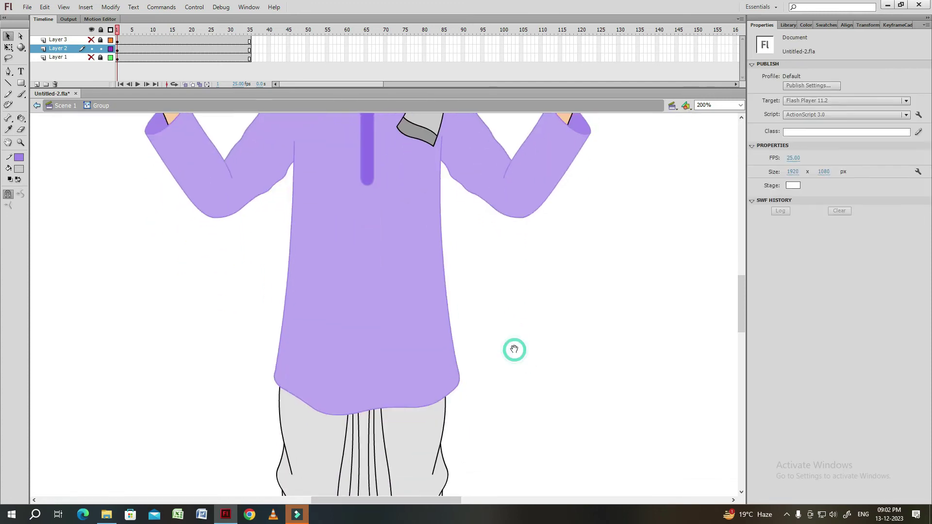
{"action": "left_click", "coordinate": [19, 168]}
{"action": "left_click", "coordinate": [308, 283]}
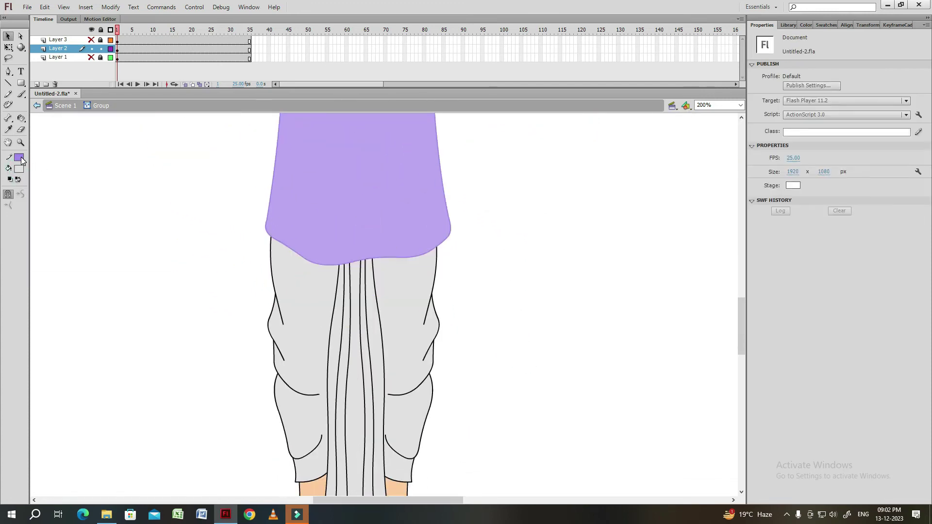
{"action": "left_click", "coordinate": [19, 157]}
{"action": "left_click", "coordinate": [181, 168]}
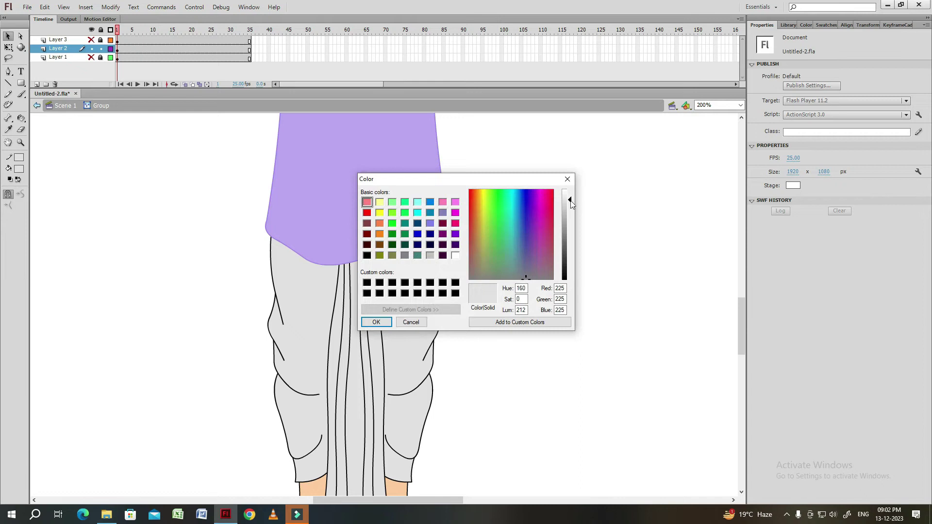
{"action": "left_click", "coordinate": [387, 327]}
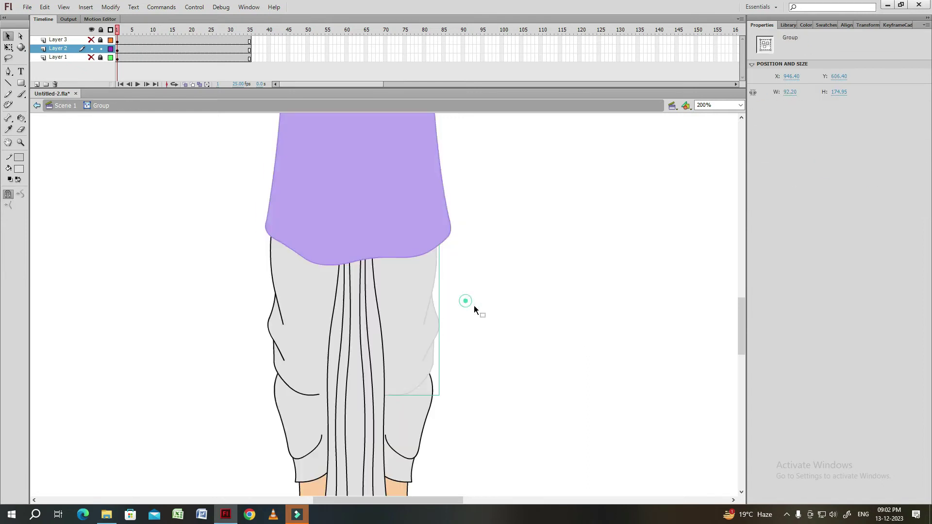
Recolour the outlines of the remaining dhoti pieces and the centre pleats with the grey stroke.
{"action": "key", "text": "v"}
{"action": "left_click_drag", "start_coordinate": [425, 339], "coordinate": [338, 339]}
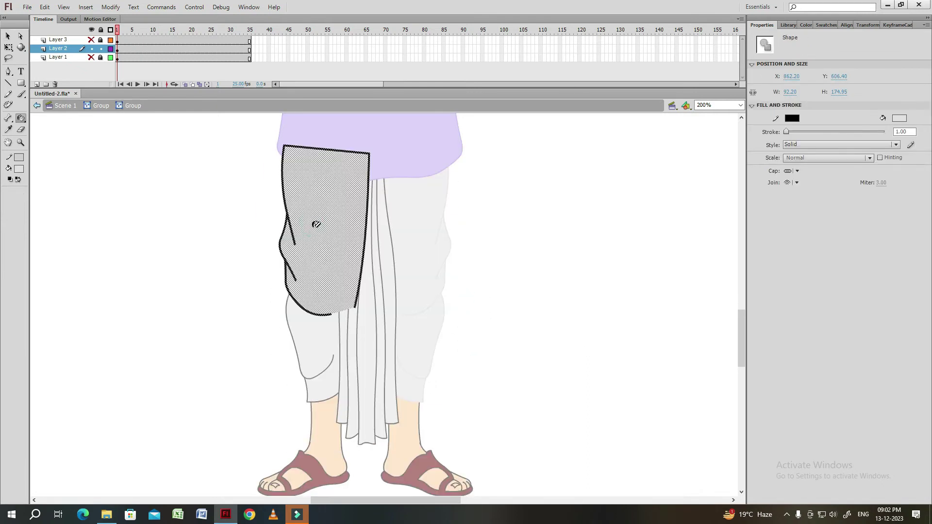
{"action": "left_click", "coordinate": [348, 264]}
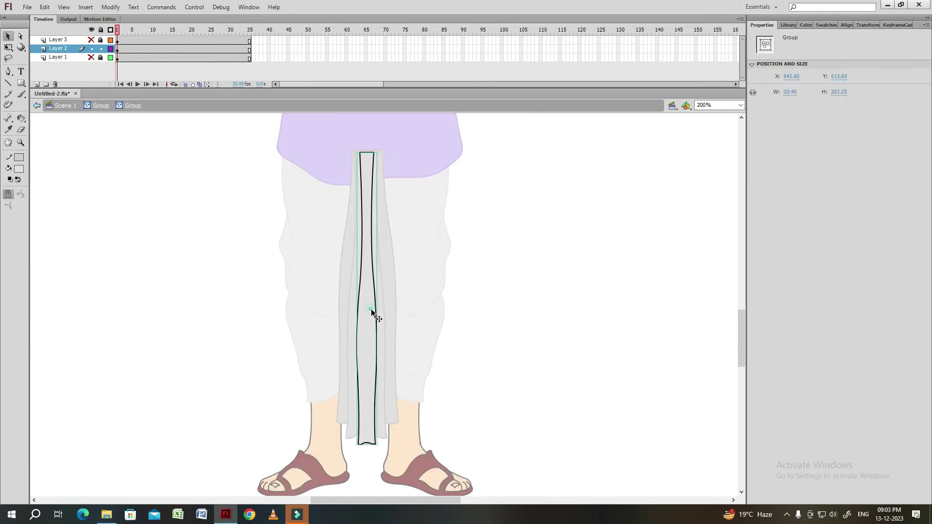
{"action": "double_click", "coordinate": [246, 363]}
Set the stroke to a slightly darker orange based on the leg's skin fill and recolour the left leg's outline.
{"action": "left_click", "coordinate": [19, 168]}
{"action": "left_click", "coordinate": [300, 375]}
{"action": "left_click", "coordinate": [20, 158]}
{"action": "left_click", "coordinate": [301, 368]}
{"action": "left_click", "coordinate": [22, 157]}
{"action": "left_click", "coordinate": [167, 167]}
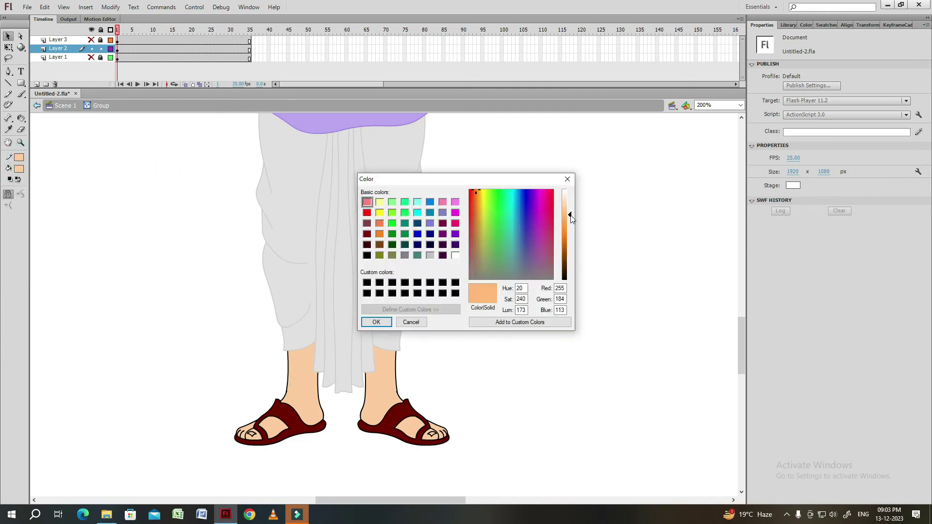
{"action": "left_click", "coordinate": [377, 323]}
{"action": "double_click", "coordinate": [301, 386]}
{"action": "key", "text": "v"}
{"action": "double_click", "coordinate": [254, 392]}
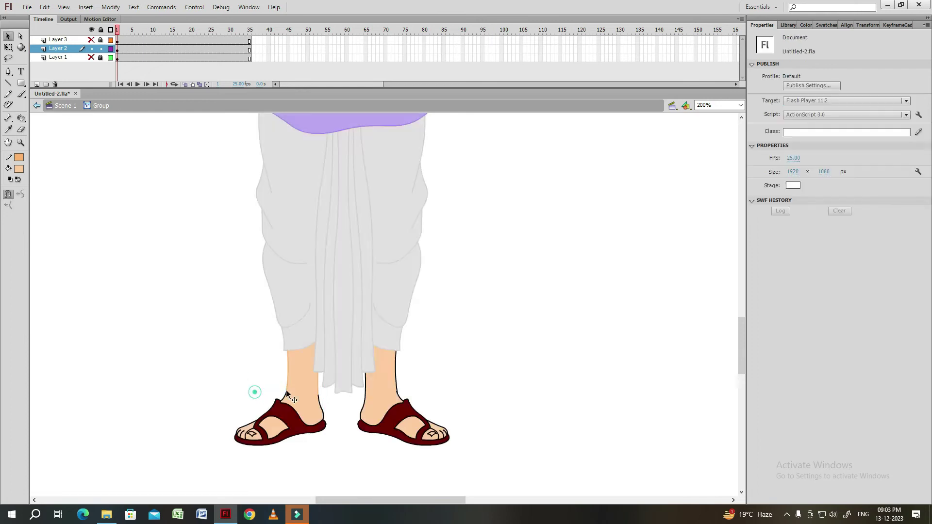
Recolour the black outlines of both hands with the orange skin stroke.
{"action": "scroll", "coordinate": [437, 305], "scroll_direction": "up", "scroll_amount": 10}
{"action": "double_click", "coordinate": [573, 247]}
{"action": "double_click", "coordinate": [184, 225]}
{"action": "double_click", "coordinate": [174, 233]}
{"action": "double_click", "coordinate": [141, 271]}
Recolour the outlines of the face, ears, nose and lips with the orange skin stroke.
{"action": "key", "text": "ctrl+equal"}
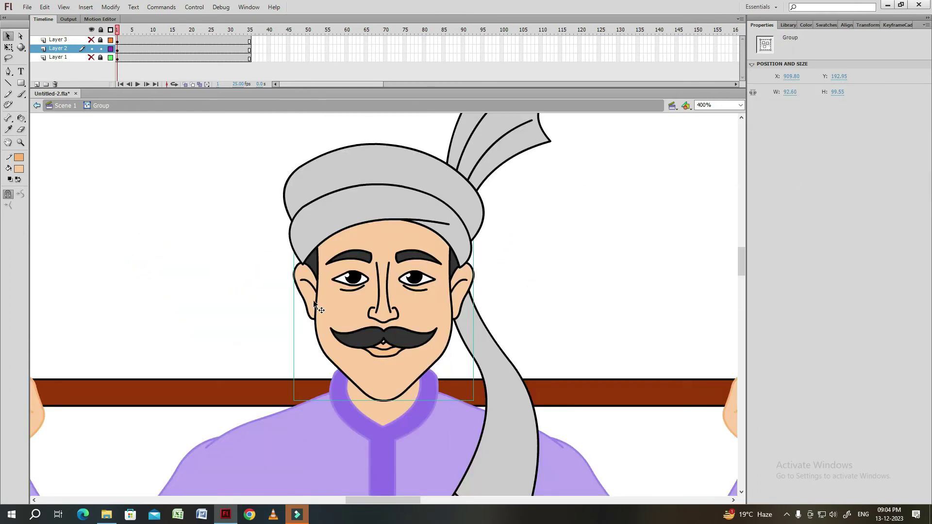
{"action": "double_click", "coordinate": [296, 311]}
{"action": "left_click", "coordinate": [521, 276]}
{"action": "left_click", "coordinate": [397, 304]}
{"action": "left_click", "coordinate": [522, 295]}
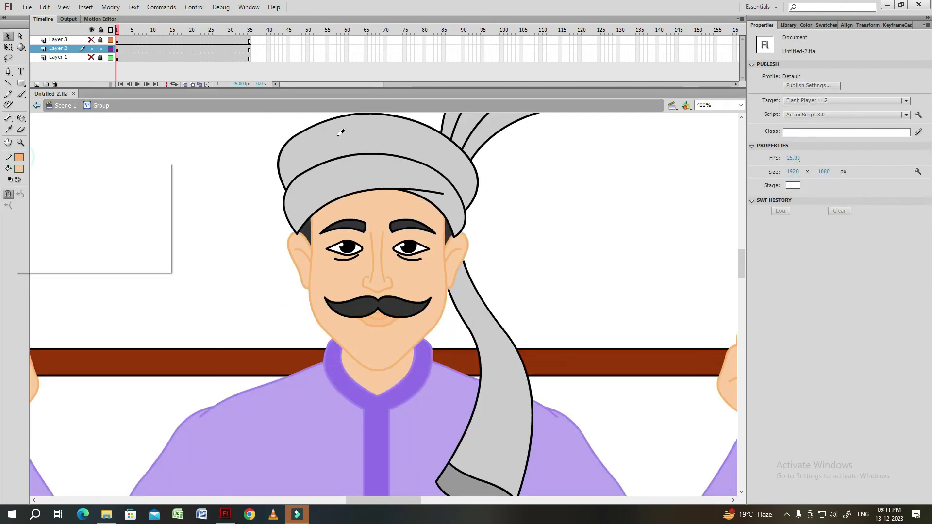
Set the stroke to a darker grey based on the turban's fill and recolour the outlines of the turban, its plume and its hanging tail.
{"action": "left_click", "coordinate": [165, 169]}
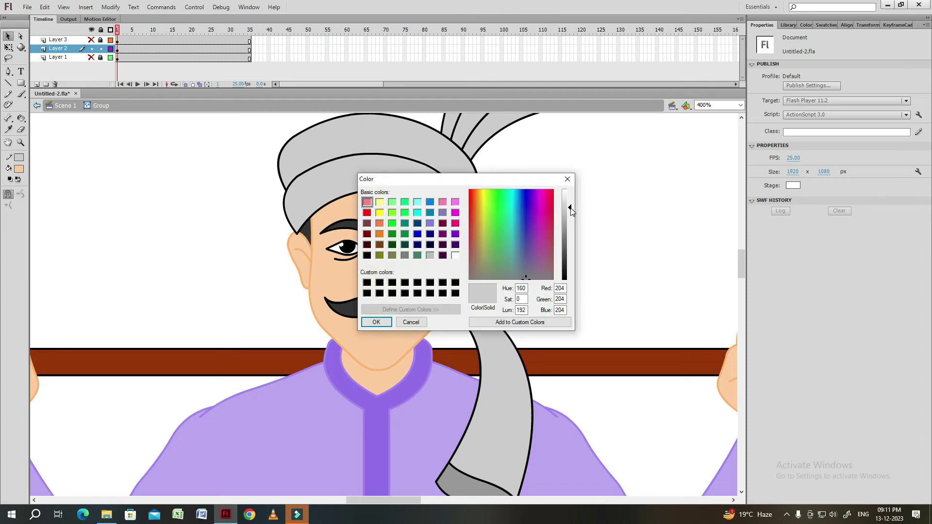
{"action": "left_click", "coordinate": [377, 322]}
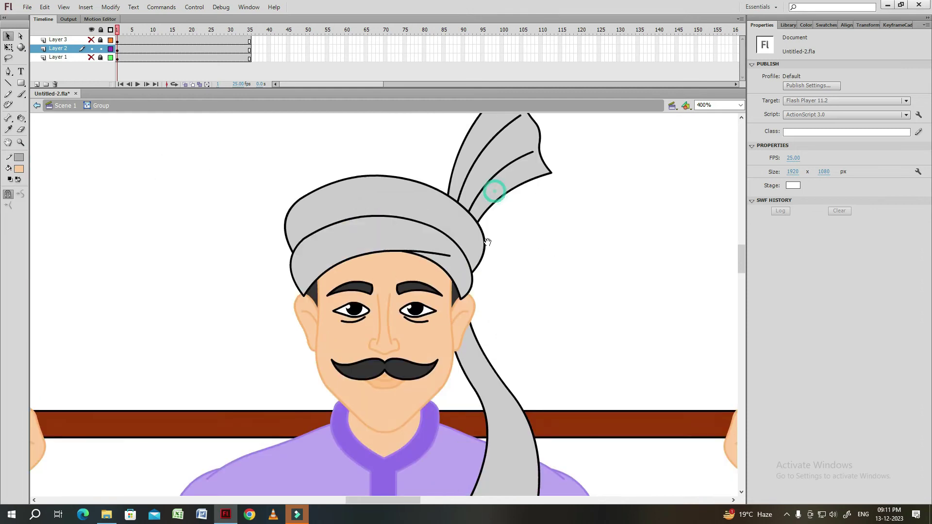
{"action": "double_click", "coordinate": [462, 214]}
{"action": "left_click", "coordinate": [500, 195]}
{"action": "key", "text": "v"}
{"action": "left_click", "coordinate": [468, 345]}
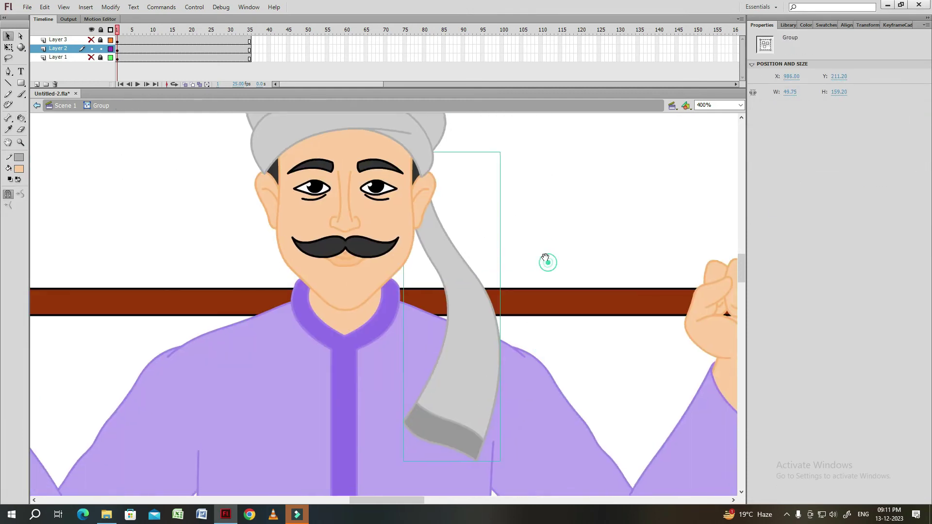
{"action": "left_click", "coordinate": [514, 232]}
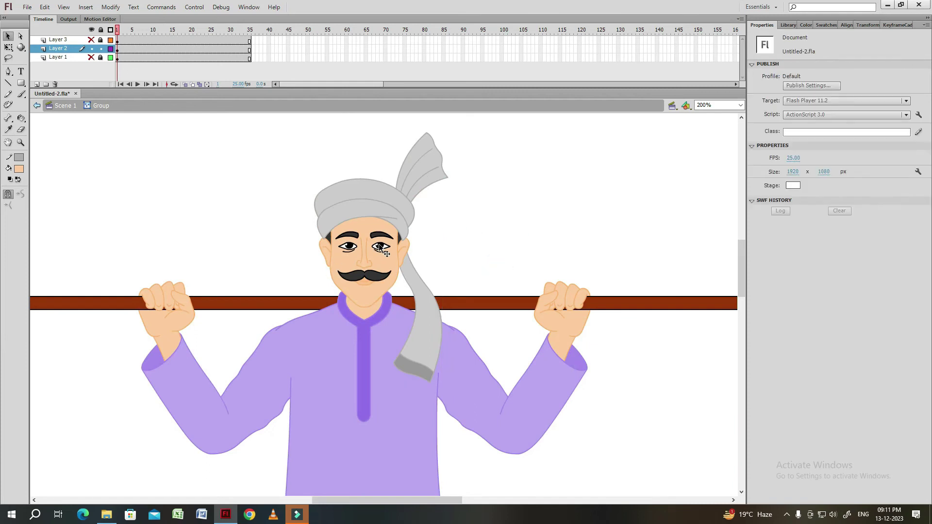
Open the shirt body for editing and sample its purple outline as the stroke colour.
{"action": "left_click", "coordinate": [19, 168]}
{"action": "left_click", "coordinate": [223, 304]}
{"action": "scroll", "coordinate": [46, 163], "scroll_direction": "down", "scroll_amount": 5}
{"action": "left_click", "coordinate": [19, 169]}
{"action": "left_click", "coordinate": [358, 286]}
{"action": "double_click", "coordinate": [405, 284]}
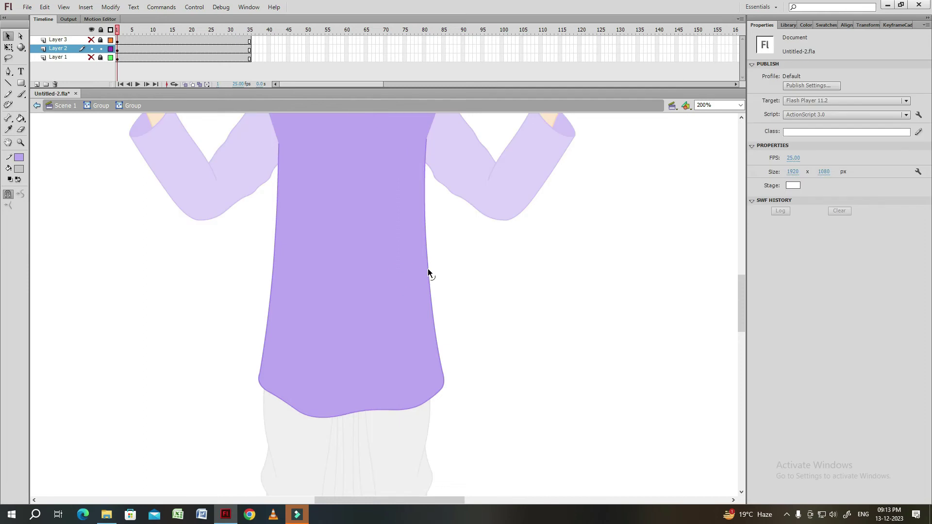
{"action": "left_click", "coordinate": [427, 269]}
{"action": "left_click", "coordinate": [19, 157]}
{"action": "left_click", "coordinate": [427, 272]}
{"action": "double_click", "coordinate": [466, 280]}
Shape a curved purple shading line from the shirt's right side down across its hem to the left edge.
{"action": "left_click", "coordinate": [339, 346]}
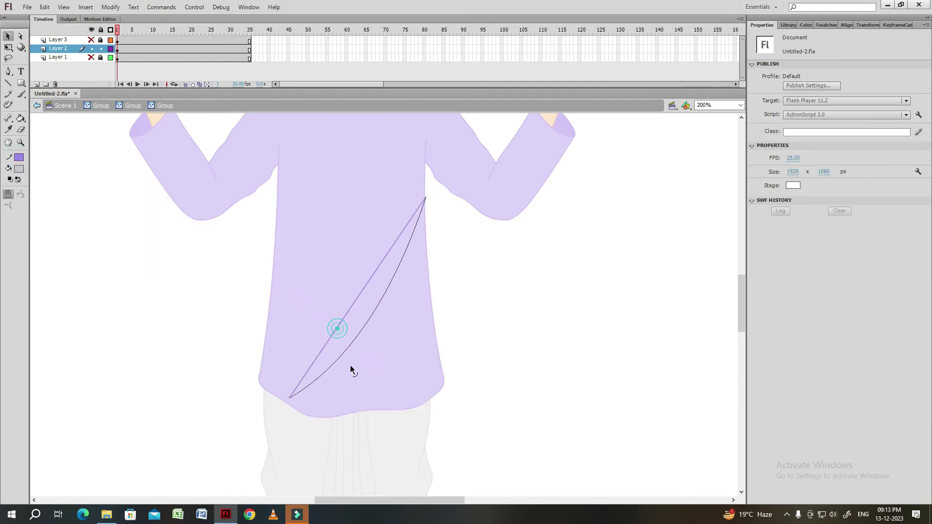
{"action": "scroll", "coordinate": [441, 236], "scroll_direction": "down", "scroll_amount": 1}
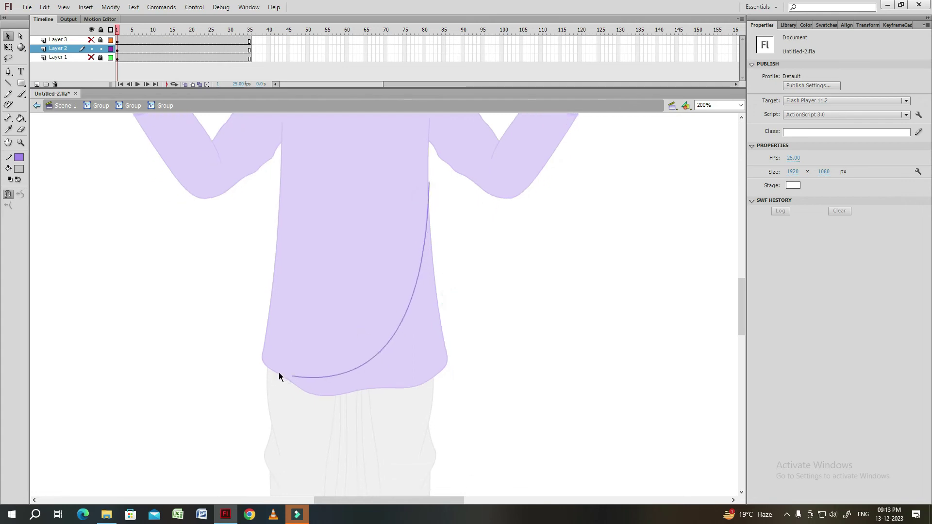
{"action": "left_click_drag", "start_coordinate": [294, 378], "coordinate": [260, 342]}
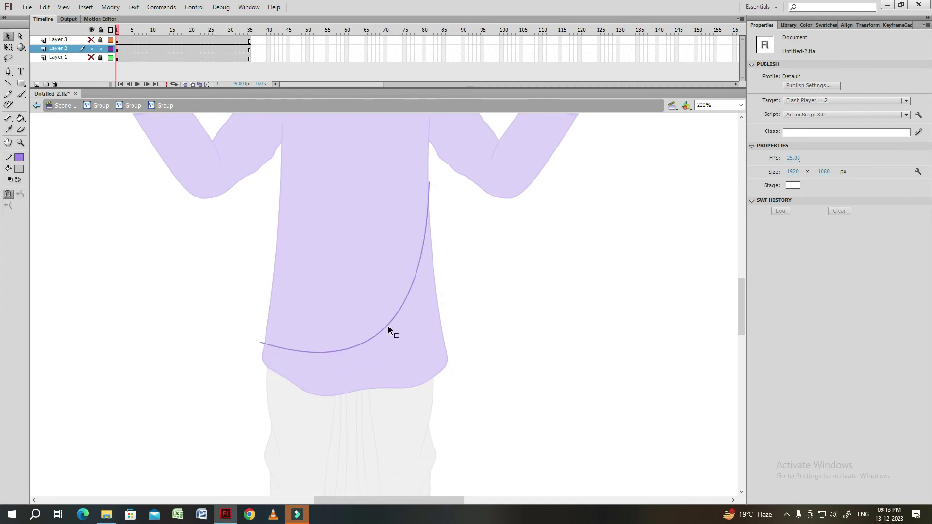
{"action": "double_click", "coordinate": [454, 291]}
Set the fill to a darker purple based on the shirt and shade the area below the curve, removing the guide line.
{"action": "left_click", "coordinate": [19, 169]}
{"action": "left_click", "coordinate": [314, 235]}
{"action": "left_click", "coordinate": [19, 168]}
{"action": "left_click", "coordinate": [164, 177]}
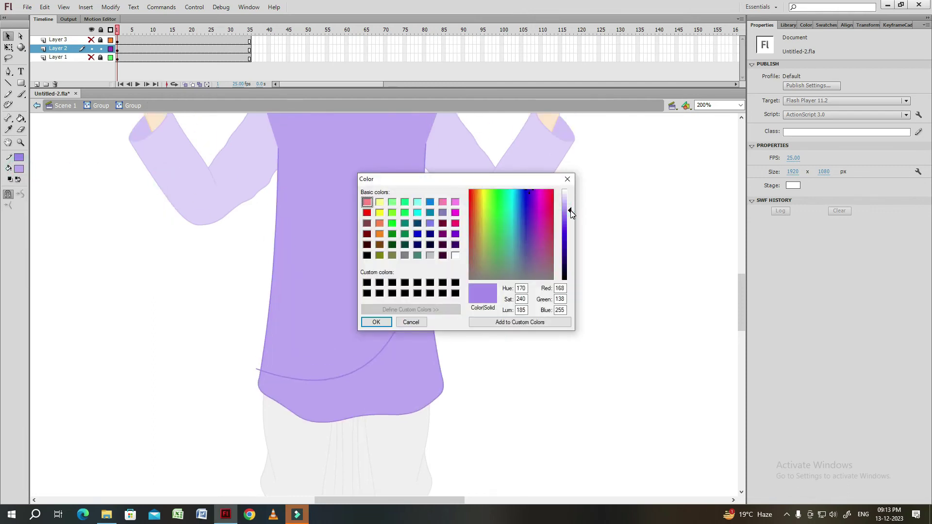
{"action": "left_click", "coordinate": [377, 322]}
{"action": "left_click", "coordinate": [402, 337]}
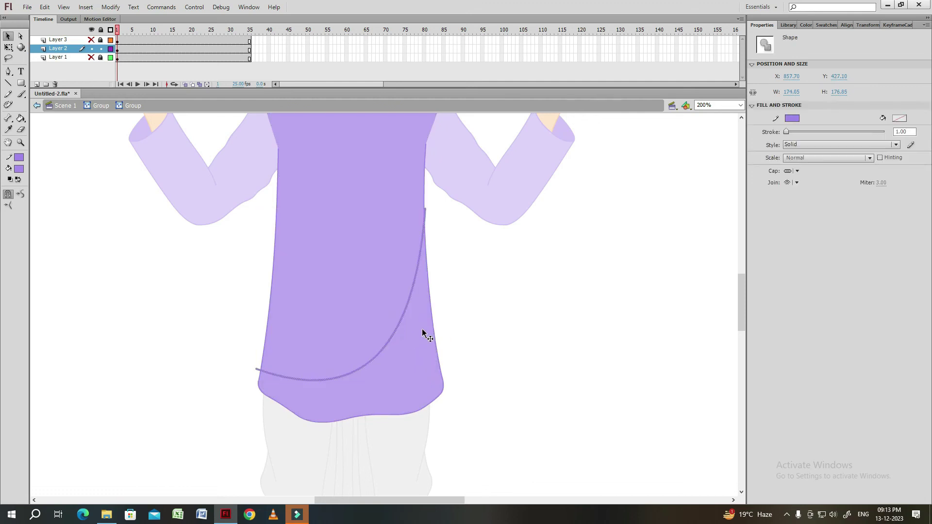
{"action": "double_click", "coordinate": [467, 288]}
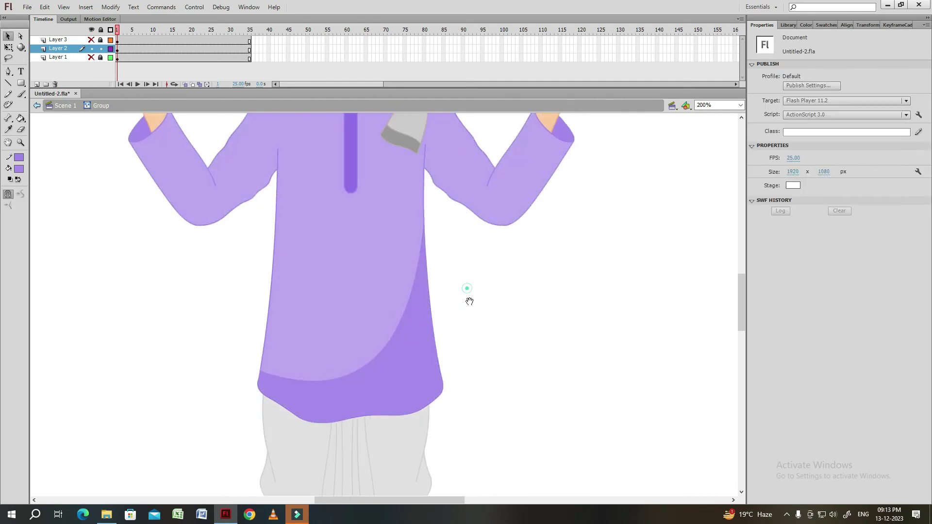
Shade the underside of the left upper sleeve with darker purple below a curved line from armpit to elbow.
{"action": "left_click_drag", "start_coordinate": [470, 302], "coordinate": [481, 357]}
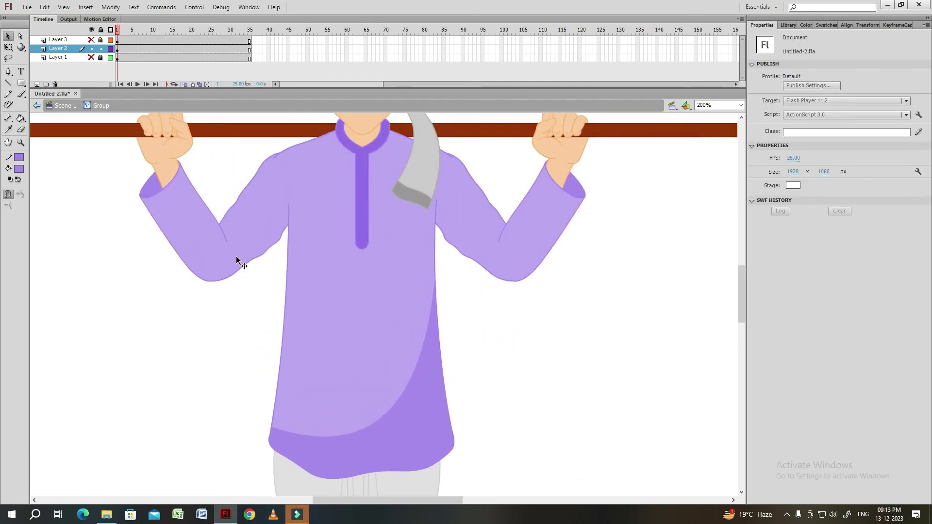
{"action": "left_click", "coordinate": [260, 250]}
{"action": "key", "text": "ctrl+equal"}
{"action": "key", "text": "Escape"}
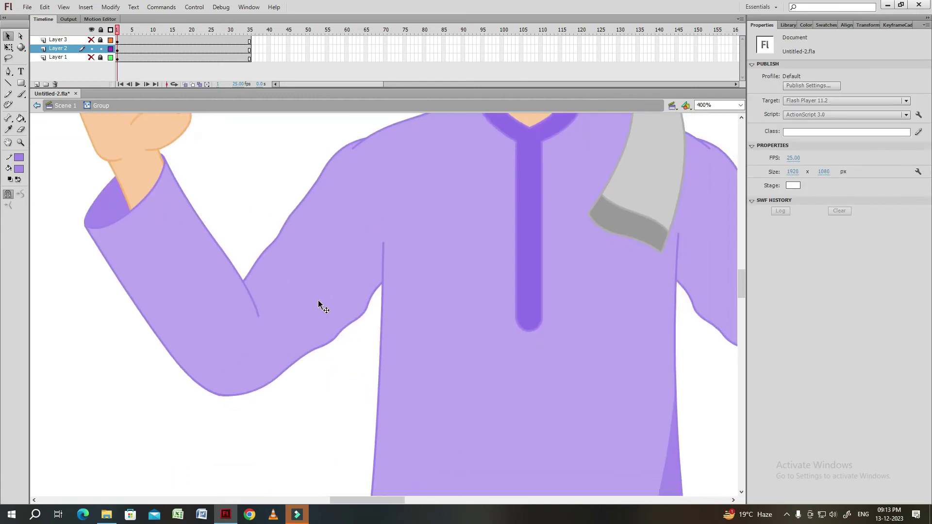
{"action": "double_click", "coordinate": [319, 303]}
{"action": "key", "text": "n"}
{"action": "left_click_drag", "start_coordinate": [397, 226], "coordinate": [173, 367]}
{"action": "key", "text": "v"}
{"action": "left_click_drag", "start_coordinate": [286, 298], "coordinate": [260, 360]}
{"action": "left_click", "coordinate": [303, 326]}
{"action": "key", "text": "k"}
{"action": "left_click", "coordinate": [306, 369]}
{"action": "key", "text": "v"}
Shade the outer edge of the left lower sleeve with darker purple along a curved line that meets the elbow shading.
{"action": "double_click", "coordinate": [318, 287]}
{"action": "key", "text": "n"}
{"action": "left_click_drag", "start_coordinate": [235, 204], "coordinate": [382, 345]}
{"action": "key", "text": "v"}
{"action": "left_click_drag", "start_coordinate": [309, 274], "coordinate": [295, 299]}
{"action": "left_click_drag", "start_coordinate": [241, 201], "coordinate": [243, 201]}
{"action": "double_click", "coordinate": [290, 408]}
{"action": "left_click", "coordinate": [354, 350]}
{"action": "left_click", "coordinate": [294, 411]}
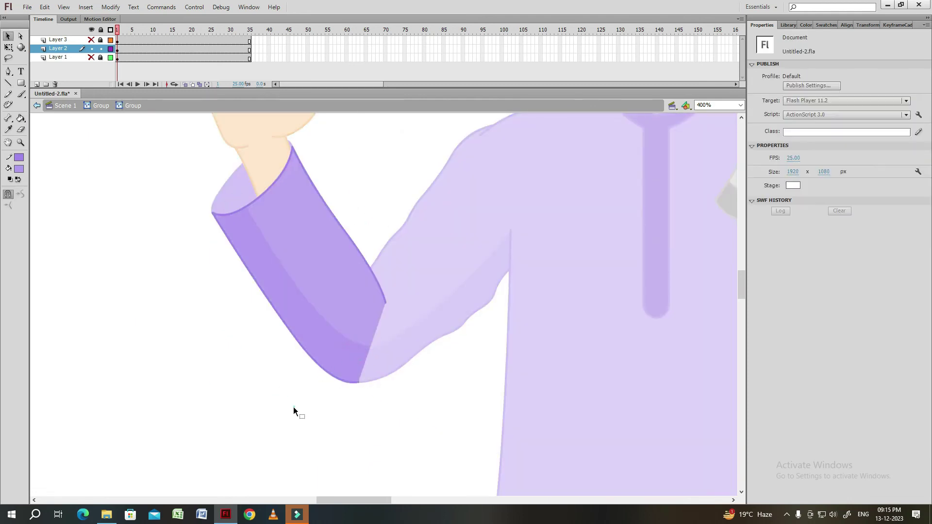
{"action": "left_click", "coordinate": [345, 356]}
{"action": "key", "text": "ctrl+equal"}
{"action": "scroll", "coordinate": [442, 358], "scroll_direction": "down", "scroll_amount": 2}
{"action": "double_click", "coordinate": [500, 432]}
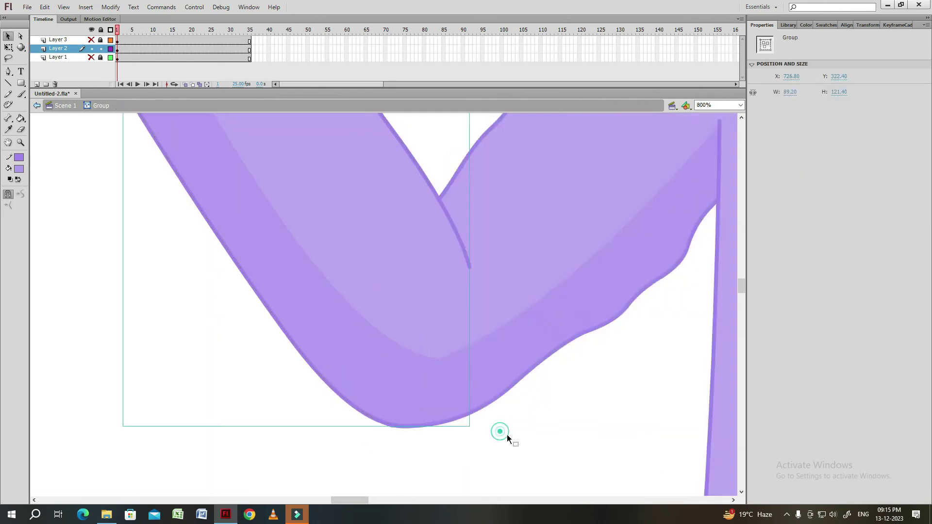
Draw a wavy shading line down the right upper dhoti piece, following its side folds to the bottom crease.
{"action": "key", "text": "ctrl+minus"}
{"action": "scroll", "coordinate": [366, 329], "scroll_direction": "down", "scroll_amount": 5}
{"action": "key", "text": "ctrl+equal"}
{"action": "double_click", "coordinate": [453, 185]}
{"action": "key", "text": "n"}
{"action": "left_click_drag", "start_coordinate": [443, 154], "coordinate": [412, 354]}
{"action": "key", "text": "v"}
{"action": "left_click_drag", "start_coordinate": [435, 286], "coordinate": [433, 284]}
{"action": "scroll", "coordinate": [439, 272], "scroll_direction": "down", "scroll_amount": 2}
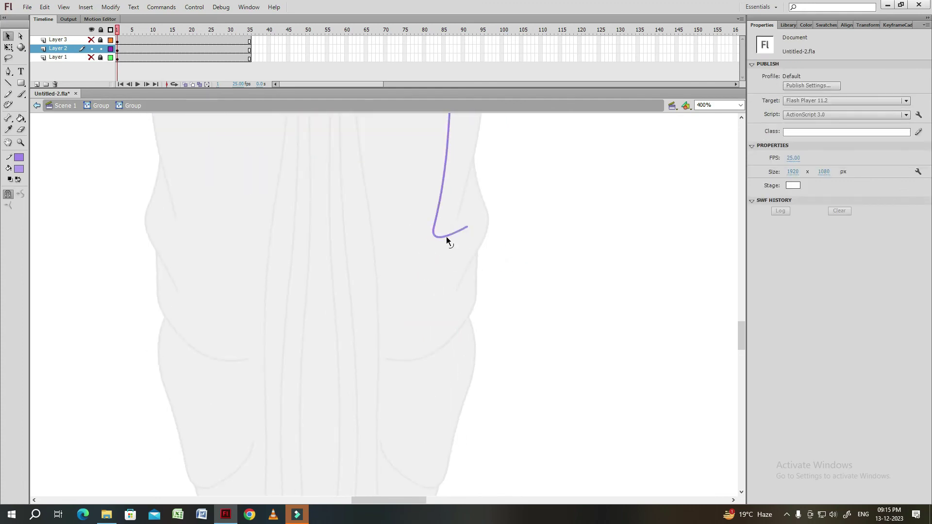
{"action": "left_click_drag", "start_coordinate": [463, 244], "coordinate": [462, 246]}
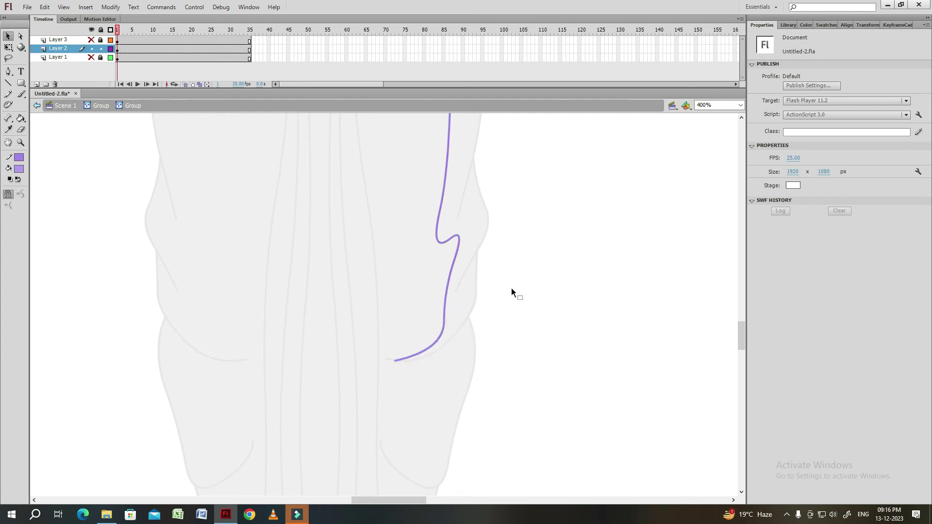
{"action": "scroll", "coordinate": [511, 291], "scroll_direction": "up", "scroll_amount": 1}
{"action": "scroll", "coordinate": [489, 298], "scroll_direction": "down", "scroll_amount": 3}
Draw a curved shading line down the right lower dhoti piece, hooking back along its bottom fold.
{"action": "key", "text": "n"}
{"action": "left_click_drag", "start_coordinate": [452, 228], "coordinate": [417, 364]}
{"action": "key", "text": "v"}
{"action": "left_click_drag", "start_coordinate": [435, 297], "coordinate": [446, 302]}
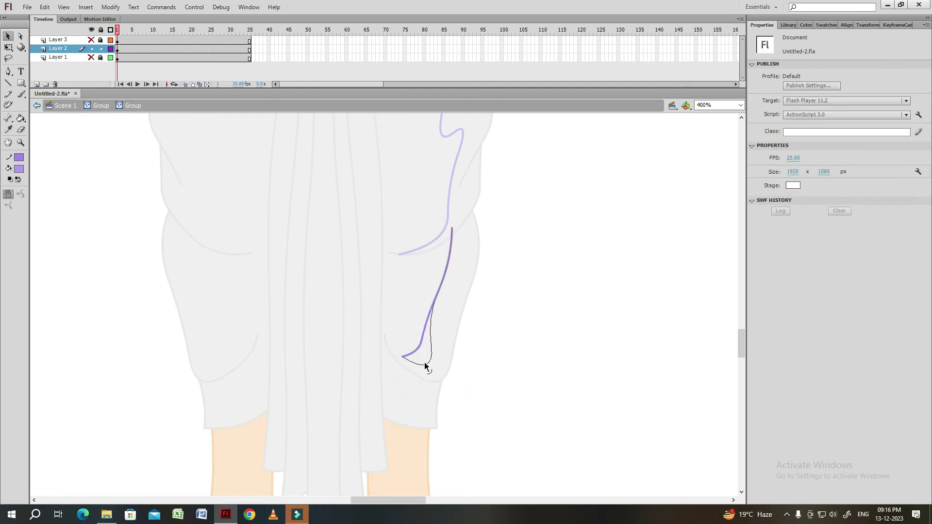
{"action": "left_click_drag", "start_coordinate": [402, 358], "coordinate": [387, 346]}
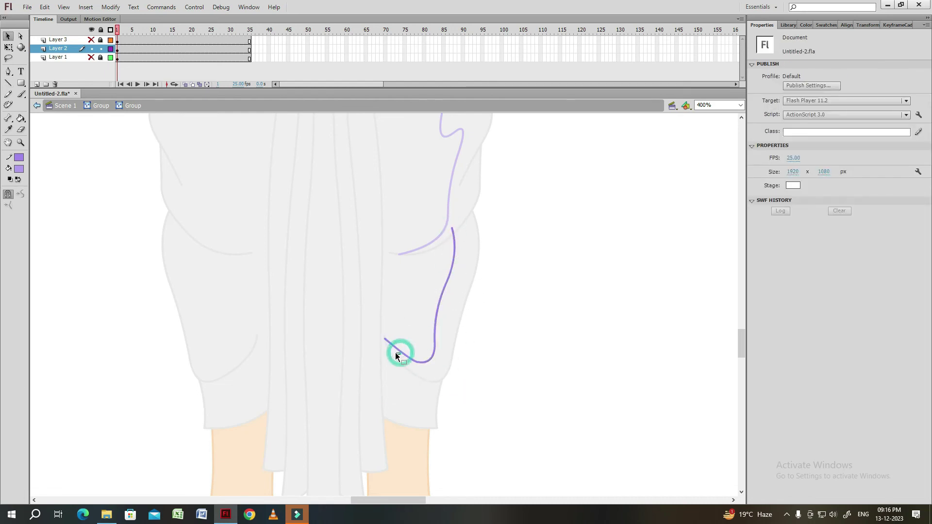
Draw a short curved shading line across the right dhoti cuff, ending at its bottom outer corner.
{"action": "scroll", "coordinate": [474, 343], "scroll_direction": "down", "scroll_amount": 2}
{"action": "key", "text": "n"}
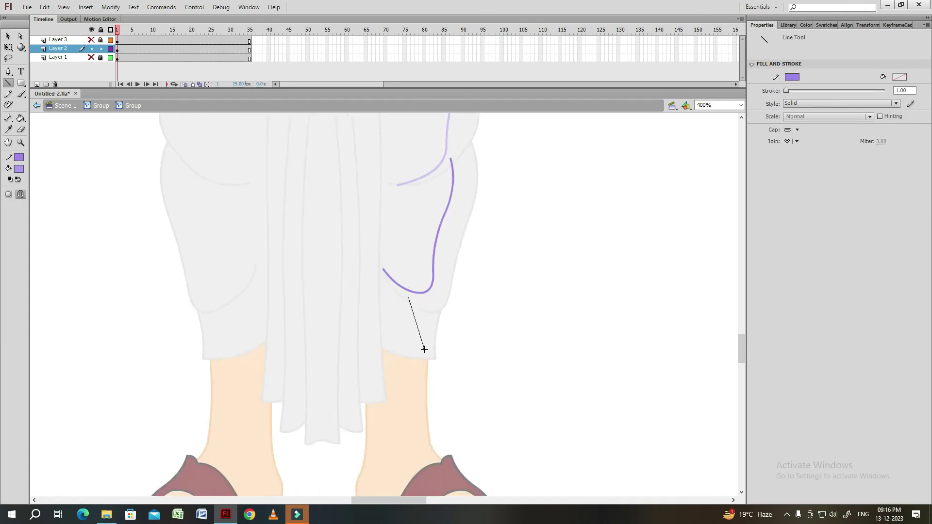
{"action": "key", "text": "v"}
{"action": "left_click_drag", "start_coordinate": [415, 321], "coordinate": [409, 318]}
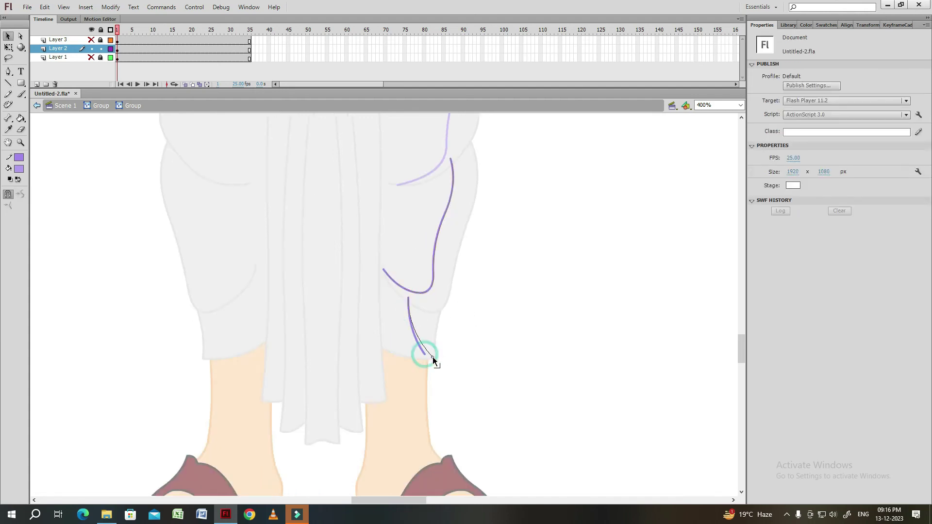
{"action": "scroll", "coordinate": [449, 267], "scroll_direction": "up", "scroll_amount": 5}
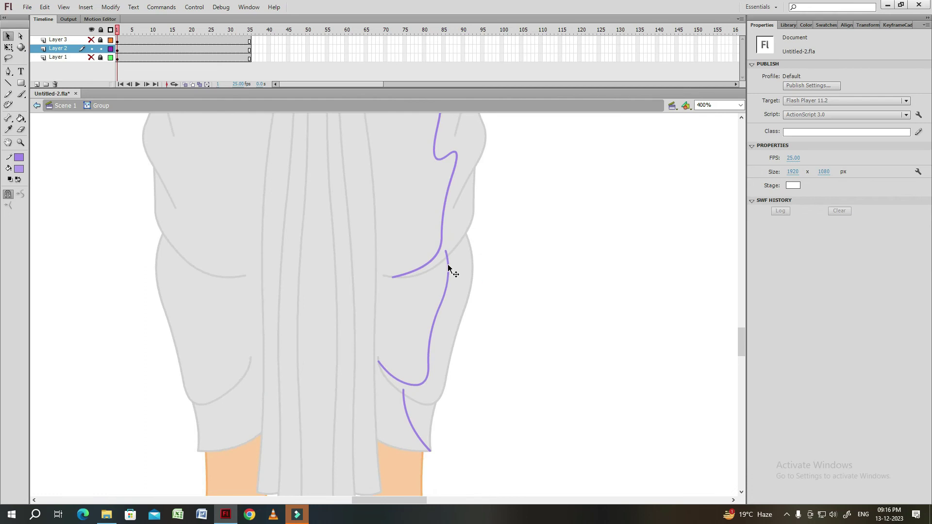
Fill the outer areas of the right dhoti pieces with a slightly darker grey and remove the purple guide lines.
{"action": "key", "text": "k"}
{"action": "key", "text": "v"}
{"action": "double_click", "coordinate": [500, 298]}
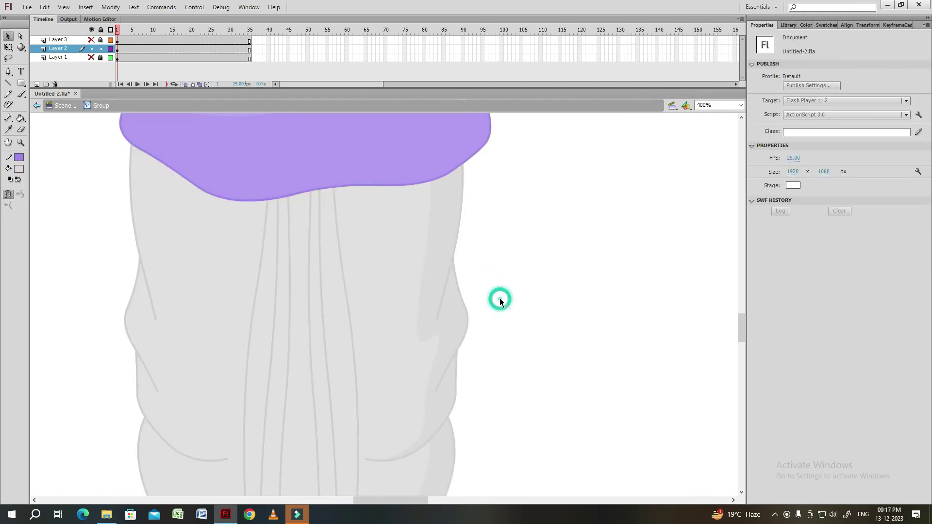
Draw a curved shading line from the left hand's outer edge through the palm and down across the wrist.
{"action": "key", "text": "ctrl+minus"}
{"action": "left_click", "coordinate": [456, 348]}
{"action": "scroll", "coordinate": [454, 343], "scroll_direction": "down", "scroll_amount": 1}
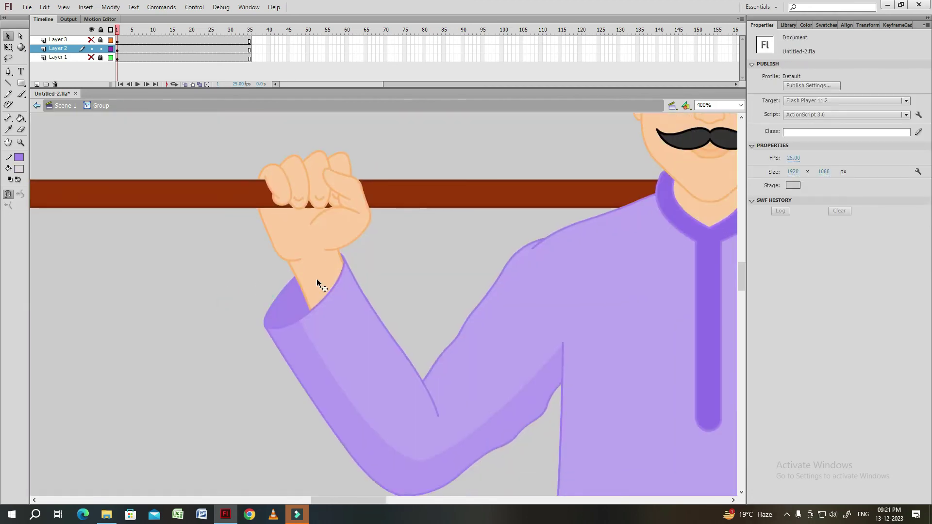
{"action": "double_click", "coordinate": [317, 279]}
{"action": "key", "text": "n"}
{"action": "left_click_drag", "start_coordinate": [317, 244], "coordinate": [255, 180]}
{"action": "key", "text": "v"}
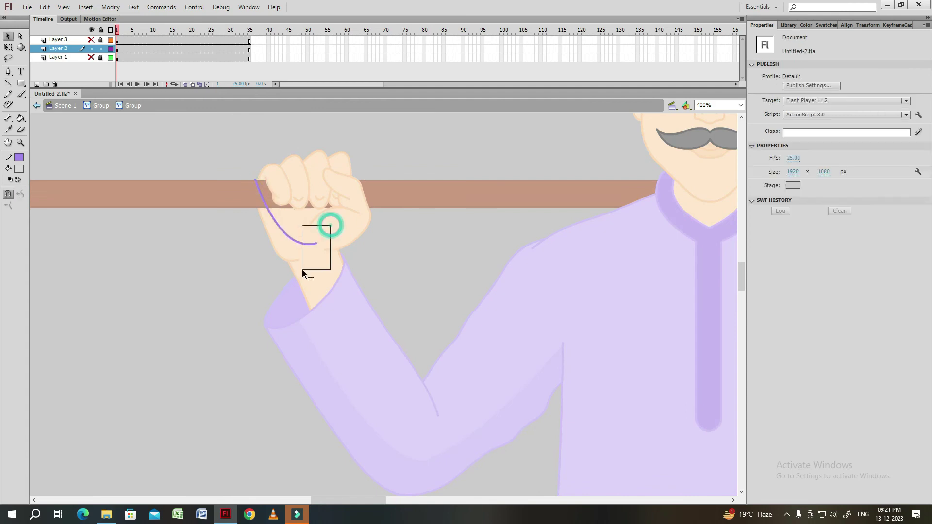
{"action": "double_click", "coordinate": [253, 278]}
{"action": "left_click", "coordinate": [270, 277]}
{"action": "double_click", "coordinate": [365, 227]}
Draw a curved shading line across the left hand's fingers and around the thumb to the wrist.
{"action": "key", "text": "n"}
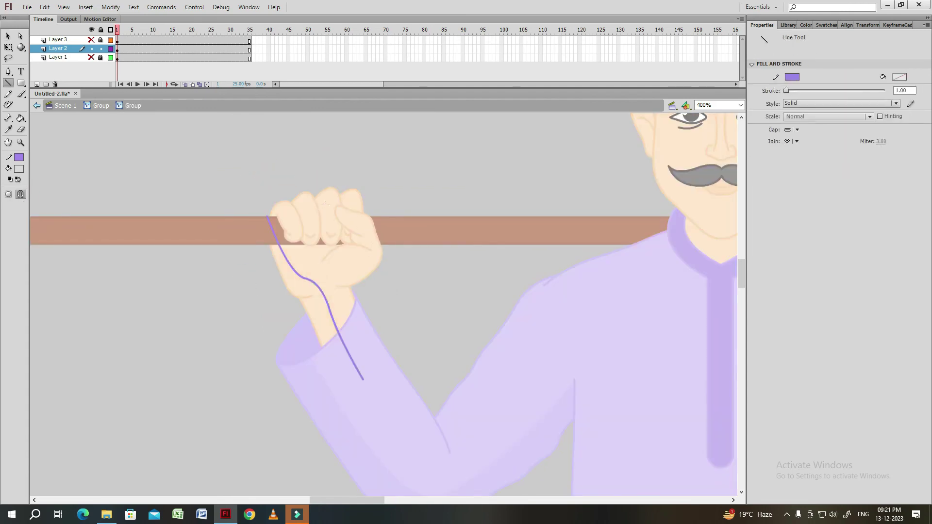
{"action": "key", "text": "v"}
{"action": "left_click_drag", "start_coordinate": [265, 209], "coordinate": [321, 229]}
{"action": "left_click_drag", "start_coordinate": [332, 217], "coordinate": [363, 229]}
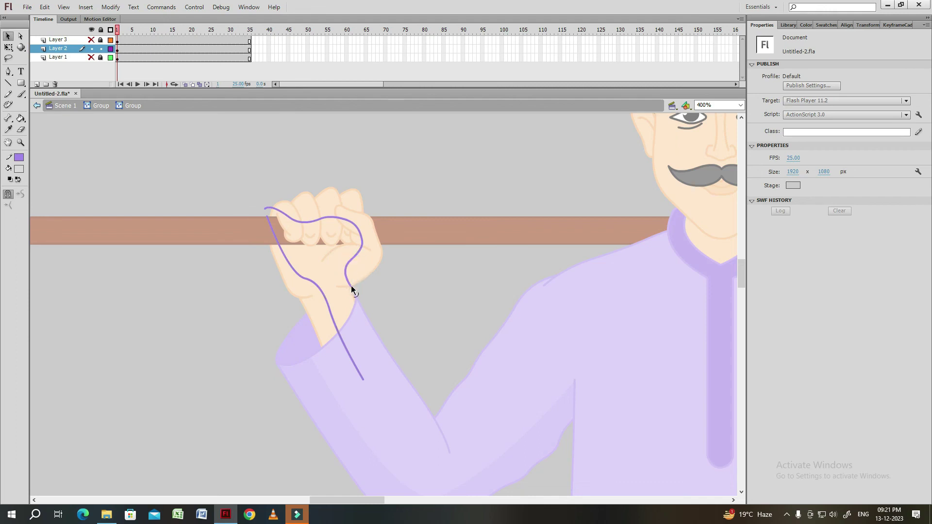
{"action": "double_click", "coordinate": [395, 275]}
Shade the outer edge of the left palm along the curve with a slightly darker skin tone, removing the guide line there.
{"action": "key", "text": "ctrl+minus"}
{"action": "left_click", "coordinate": [307, 226]}
{"action": "key", "text": "ctrl+equal"}
{"action": "left_click", "coordinate": [369, 348]}
{"action": "double_click", "coordinate": [368, 346]}
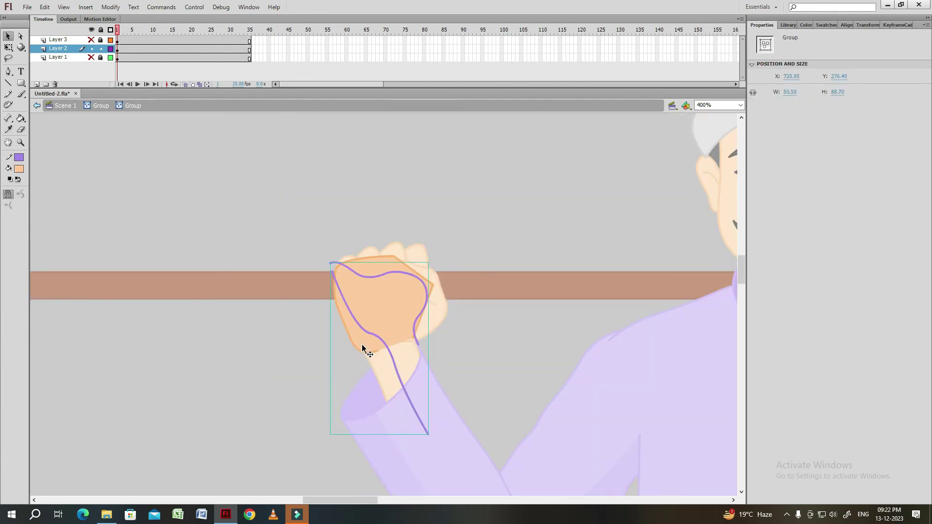
{"action": "left_click", "coordinate": [364, 344]}
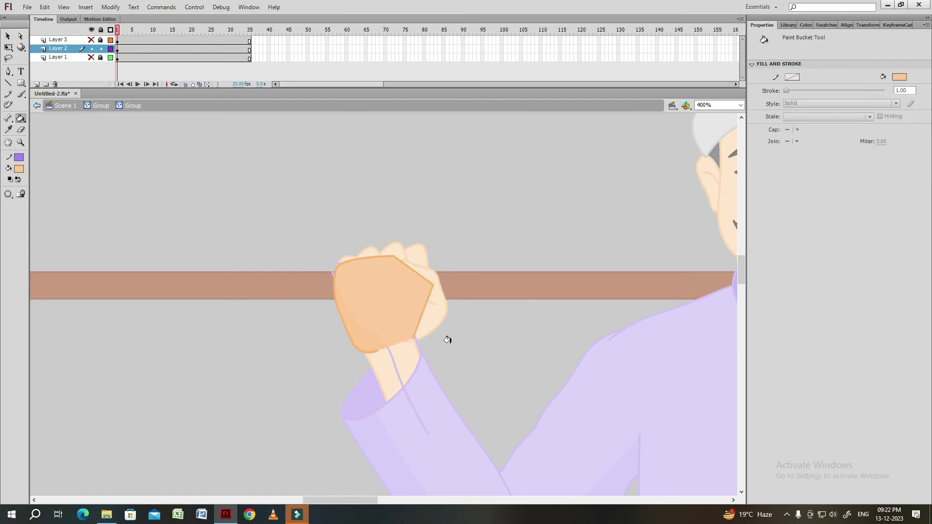
Shade the outer part of the left wrist along the guide curve with a slightly darker skin tone.
{"action": "key", "text": "v"}
{"action": "double_click", "coordinate": [398, 373]}
{"action": "double_click", "coordinate": [389, 375]}
{"action": "key", "text": "k"}
{"action": "key", "text": "v"}
Fill the shadow area of the left hand's thumb with a slightly darker skin tone and remove the guide line there.
{"action": "double_click", "coordinate": [451, 335]}
{"action": "double_click", "coordinate": [437, 314]}
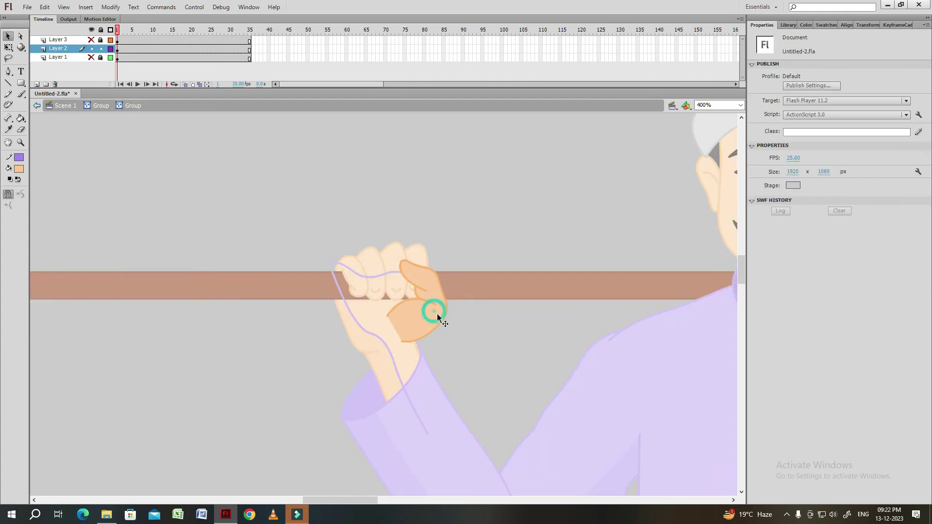
{"action": "left_click", "coordinate": [435, 317]}
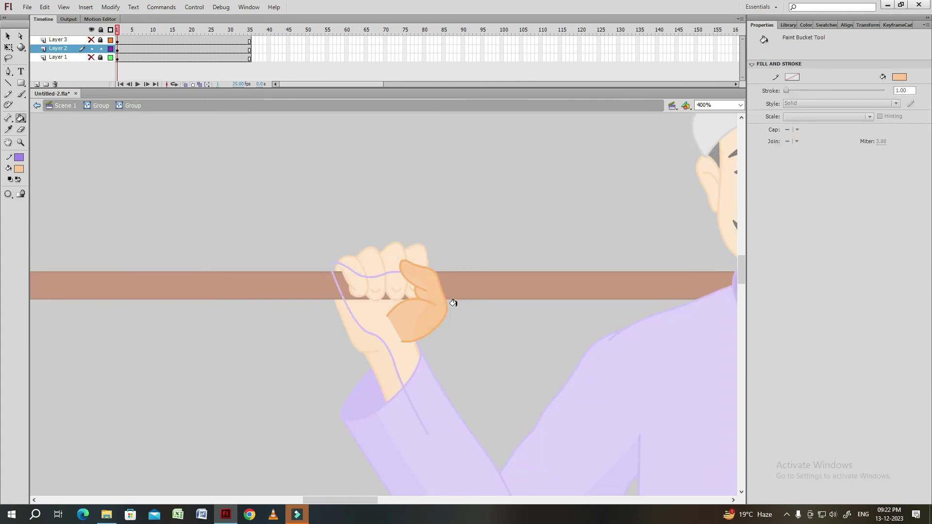
{"action": "double_click", "coordinate": [451, 314]}
Shade the left hand's fingers with the slightly darker skin tone and clear the guide line from them.
{"action": "double_click", "coordinate": [375, 276]}
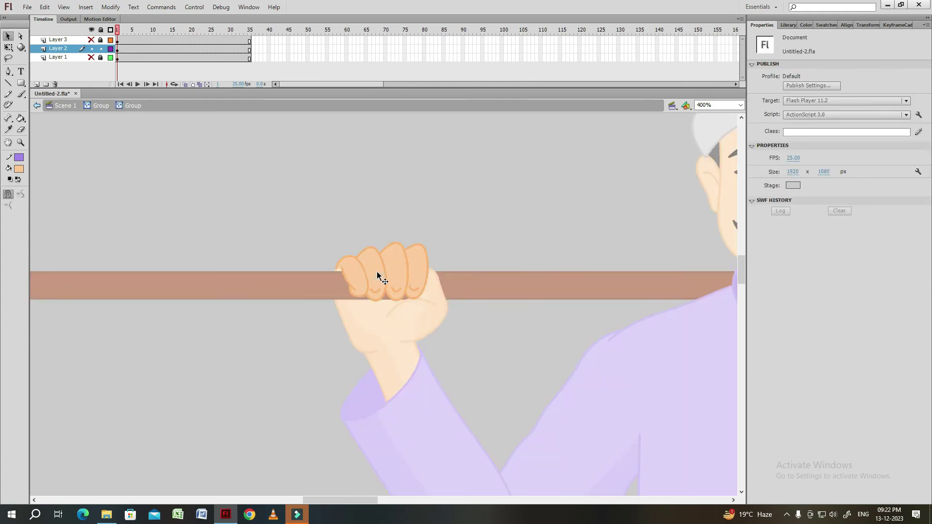
{"action": "key", "text": "Delete"}
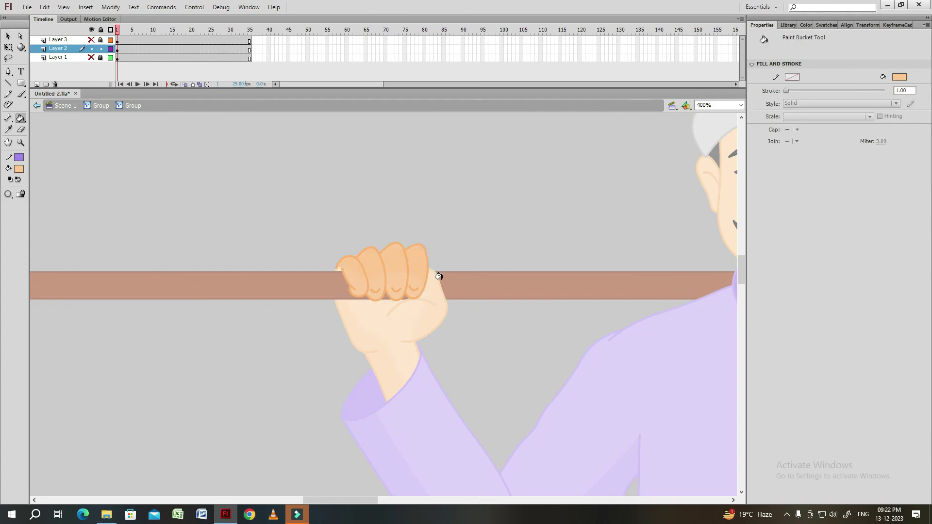
{"action": "key", "text": "v"}
{"action": "double_click", "coordinate": [462, 326]}
{"action": "left_click_drag", "start_coordinate": [477, 332], "coordinate": [411, 290]}
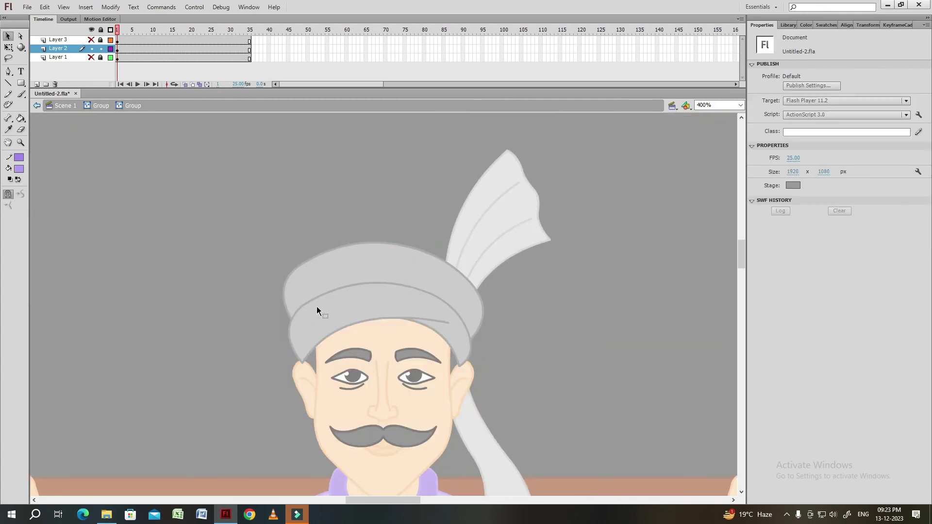
Shade the left side of the turban's wraps along a curve with a slightly darker grey.
{"action": "left_click", "coordinate": [321, 365]}
{"action": "left_click", "coordinate": [374, 323]}
{"action": "double_click", "coordinate": [522, 319]}
Draw a curved shading line down the turban's upright fan and fill one side with a slightly darker grey.
{"action": "double_click", "coordinate": [479, 173]}
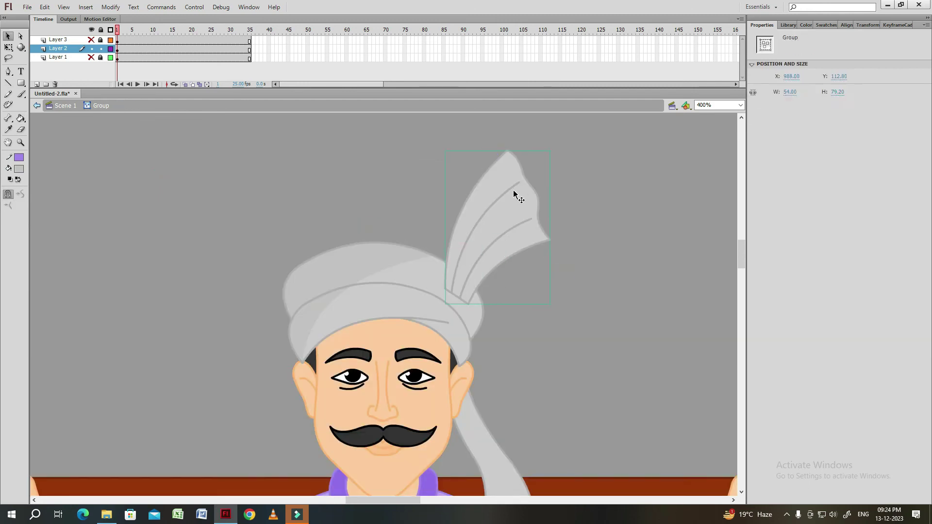
{"action": "double_click", "coordinate": [516, 193]}
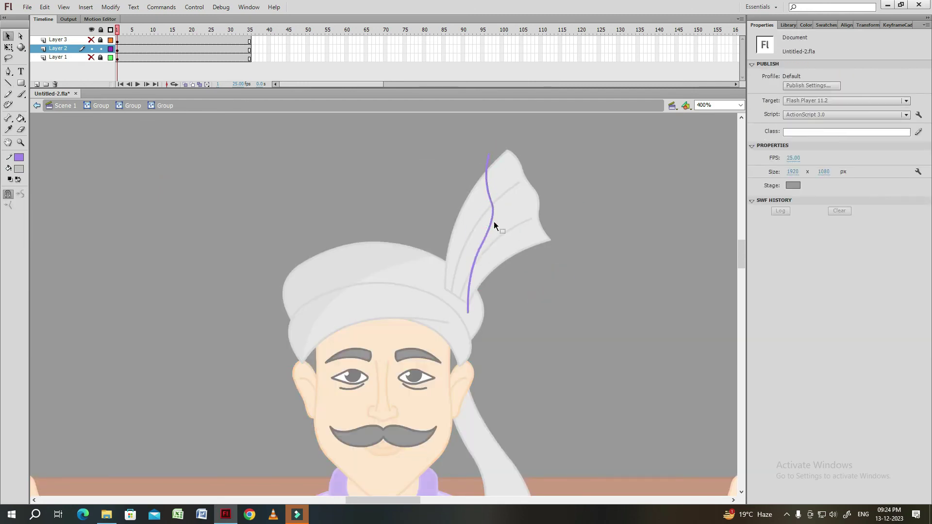
{"action": "double_click", "coordinate": [531, 289]}
Shade the outer side of the turban's hanging tail with a slightly darker grey.
{"action": "scroll", "coordinate": [499, 358], "scroll_direction": "down", "scroll_amount": 5}
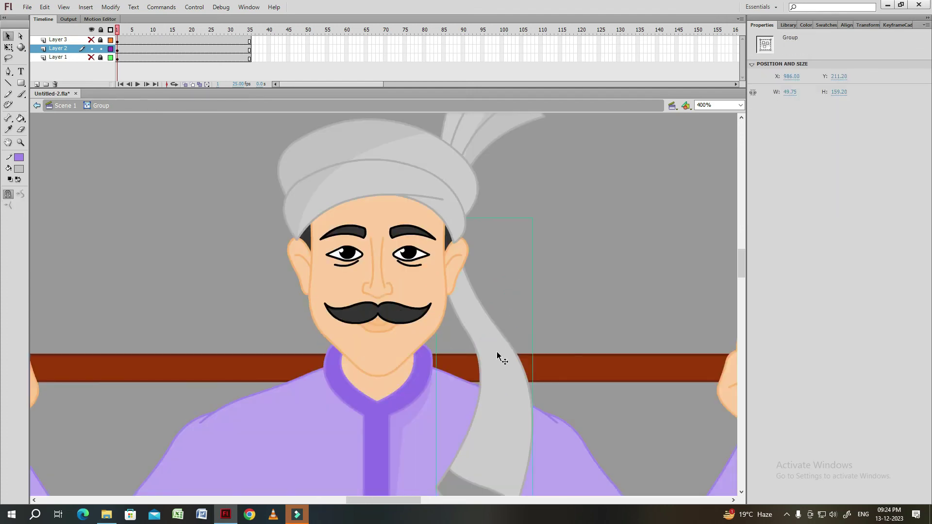
{"action": "left_click", "coordinate": [489, 246]}
{"action": "left_click", "coordinate": [491, 360]}
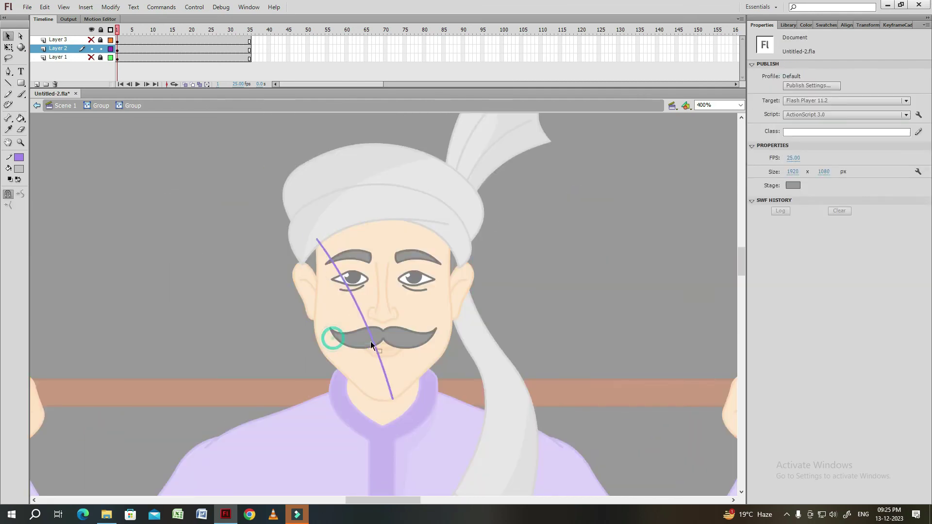
Draw a curved shading line from the forehead down the left side of the face and around to the chin.
{"action": "scroll", "coordinate": [333, 295], "scroll_direction": "down", "scroll_amount": 1}
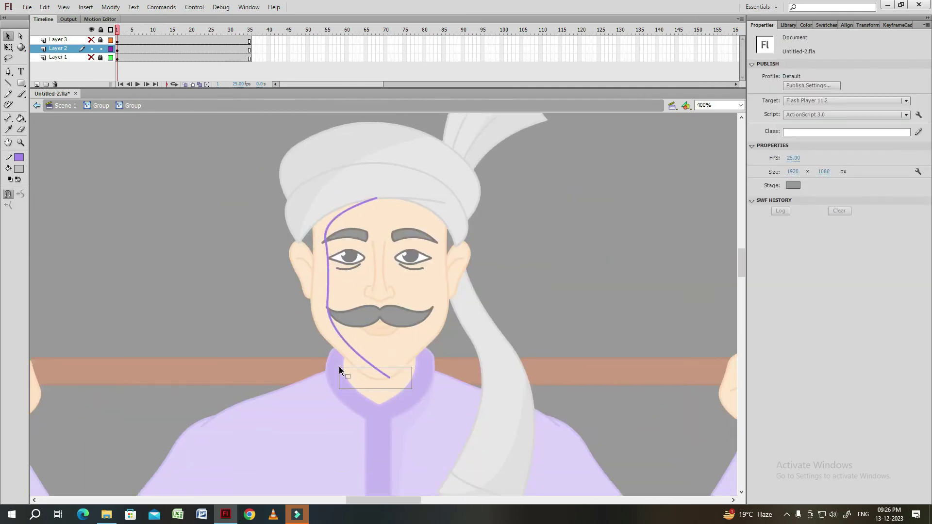
{"action": "scroll", "coordinate": [383, 378], "scroll_direction": "up", "scroll_amount": 1}
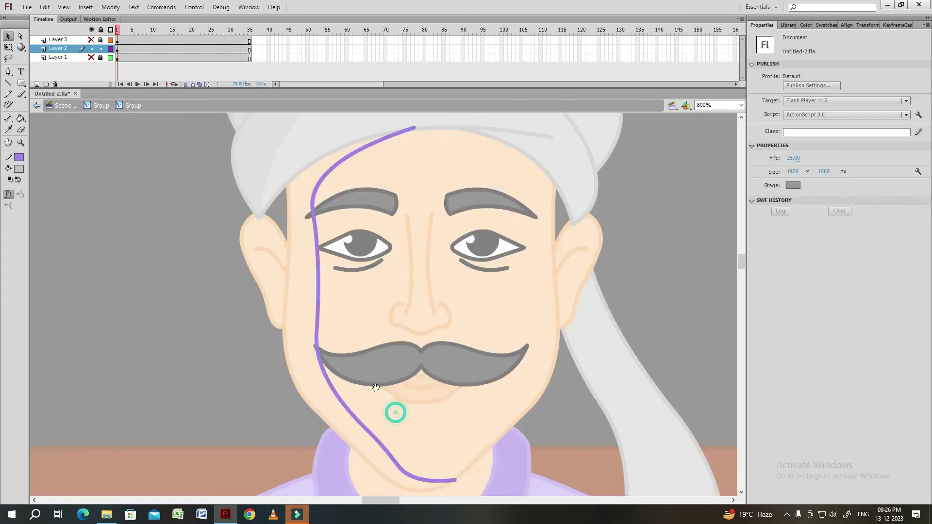
{"action": "scroll", "coordinate": [395, 410], "scroll_direction": "down", "scroll_amount": 3}
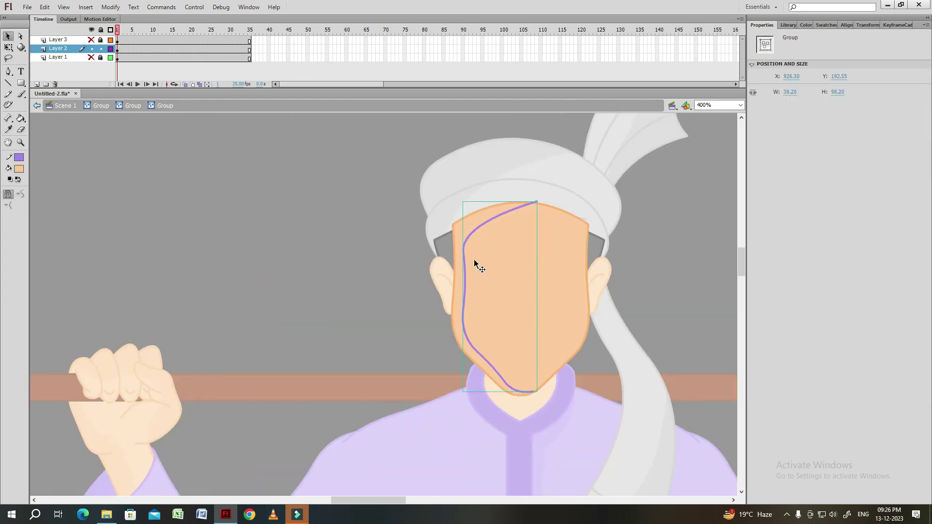
Position the curve inside the face shape and shade the face's left edge with a slightly darker skin tone.
{"action": "left_click_drag", "start_coordinate": [474, 260], "coordinate": [463, 291]}
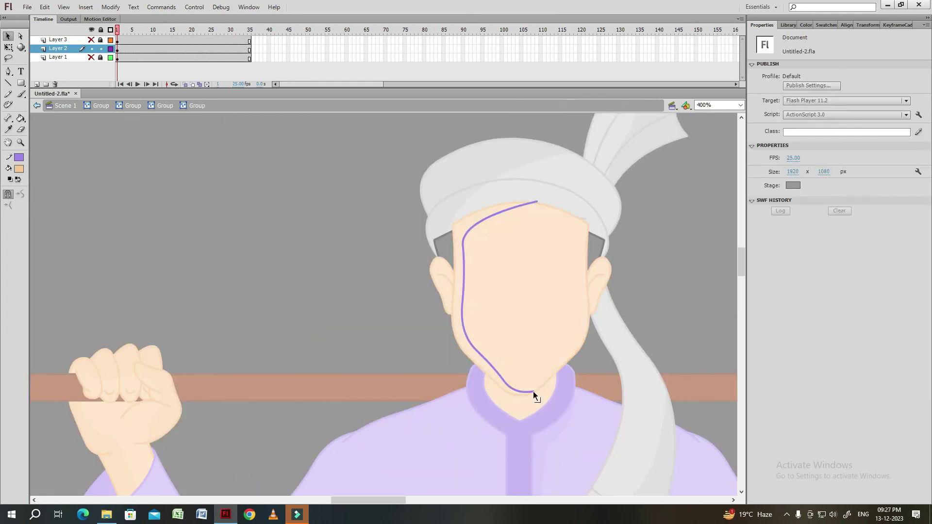
{"action": "double_click", "coordinate": [438, 324]}
{"action": "key", "text": "k"}
{"action": "double_click", "coordinate": [398, 324]}
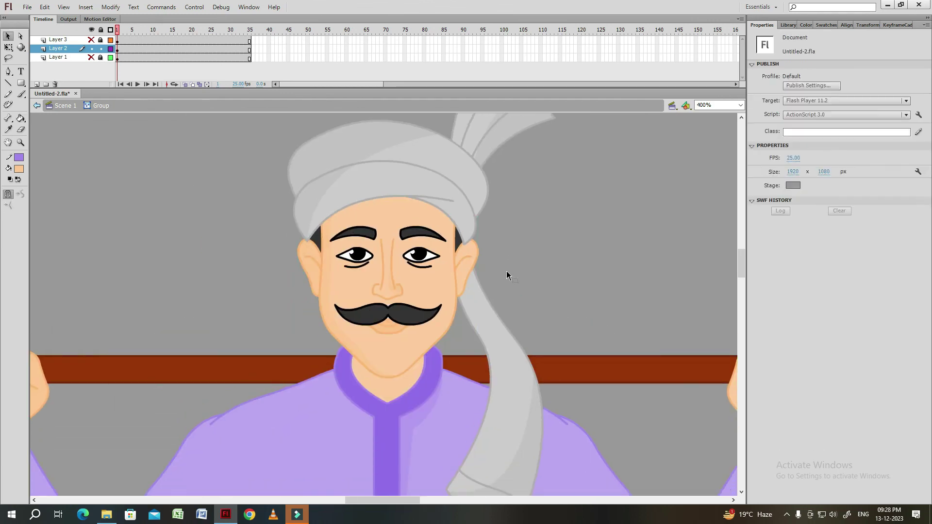
Duplicate the shaded left arm and hand, mirror the copy horizontally and move it across to the right shoulder.
{"action": "key", "text": "ctrl+minus"}
{"action": "left_click", "coordinate": [258, 255]}
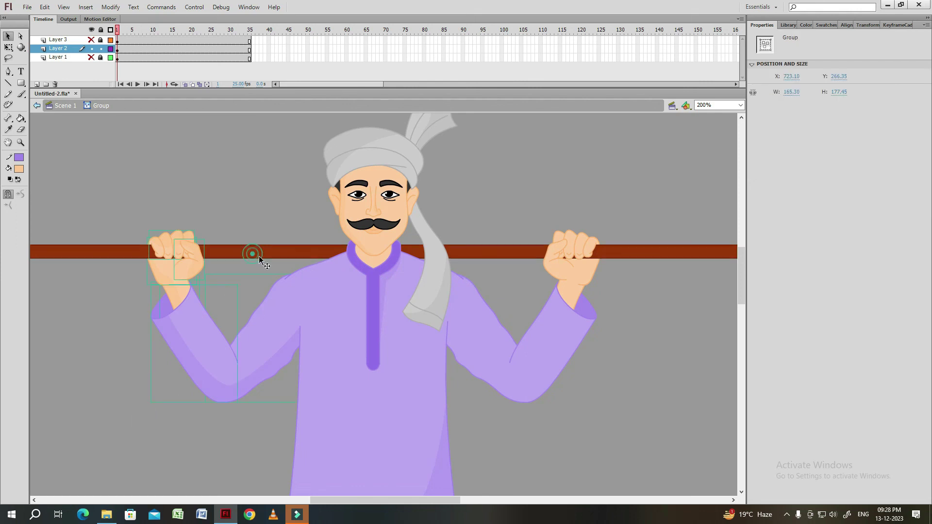
{"action": "key", "text": "shift+Right"}
{"action": "key", "text": "shift+Right"}
{"action": "key", "text": "shift+Right"}
{"action": "key", "text": "shift+Right"}
{"action": "key", "text": "shift+Right"}
{"action": "key", "text": "shift+Right"}
{"action": "key", "text": "shift+Right"}
{"action": "key", "text": "shift+Right"}
{"action": "key", "text": "shift+Right"}
{"action": "key", "text": "shift+Right"}
{"action": "key", "text": "shift+Right"}
{"action": "key", "text": "shift+Right"}
{"action": "key", "text": "shift+Right"}
{"action": "key", "text": "shift+Right"}
{"action": "key", "text": "shift+Right"}
{"action": "key", "text": "shift+Right"}
{"action": "key", "text": "shift+Right"}
{"action": "key", "text": "shift+Right"}
{"action": "key", "text": "shift+Right"}
{"action": "key", "text": "shift+Right"}
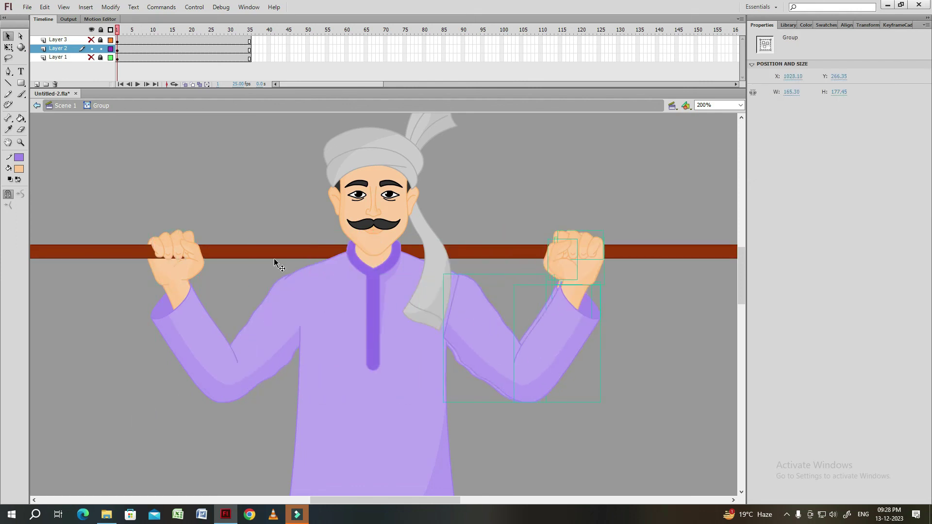
Replace the unshaded right arm and hand with the mirrored copy, arranging it behind the neighbouring parts.
{"action": "key", "text": "ctrl+equal"}
{"action": "key", "text": "Delete"}
{"action": "key", "text": "ctrl+z"}
{"action": "key", "text": "ctrl+Down"}
{"action": "left_click", "coordinate": [625, 240]}
{"action": "left_click", "coordinate": [510, 171]}
{"action": "left_click", "coordinate": [397, 251]}
Copy the shaded right dhoti pieces, leg and sandalled foot, and mirror them onto the left side.
{"action": "key", "text": "ctrl+minus"}
{"action": "scroll", "coordinate": [413, 253], "scroll_direction": "down", "scroll_amount": 10}
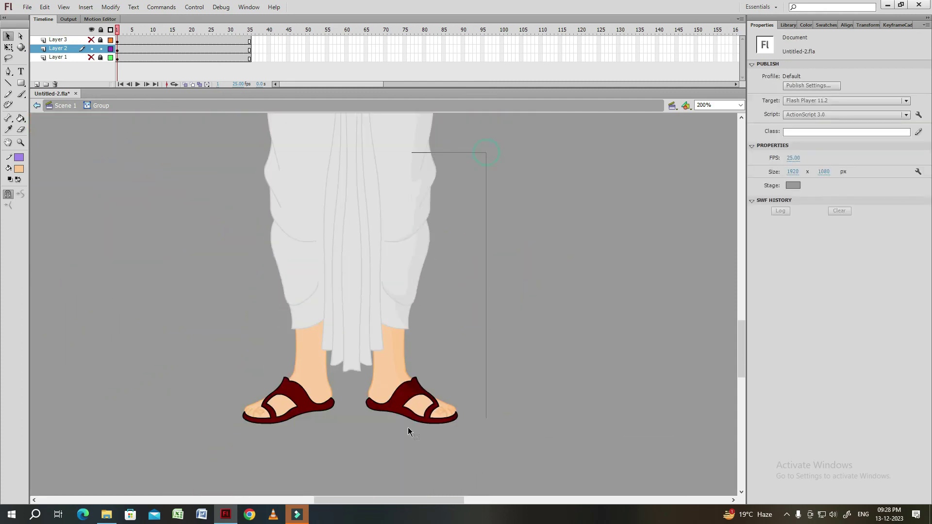
{"action": "scroll", "coordinate": [499, 277], "scroll_direction": "up", "scroll_amount": 2}
{"action": "key", "text": "ctrl+z"}
{"action": "key", "text": "ctrl+z"}
{"action": "key", "text": "ctrl+z"}
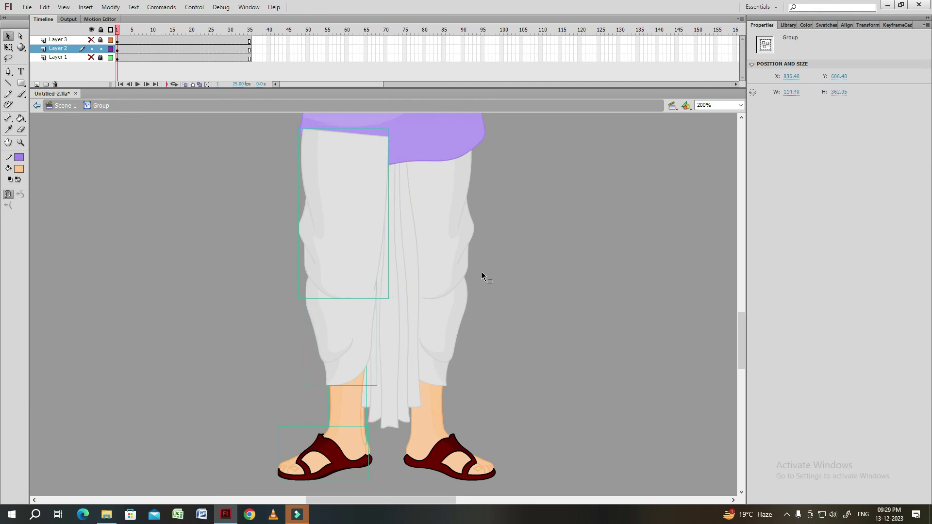
Arrange the mirrored left leg pieces behind the shirt and central pleats in place of the unshaded originals.
{"action": "key", "text": "ctrl+z"}
{"action": "key", "text": "ctrl+equal"}
{"action": "scroll", "coordinate": [346, 411], "scroll_direction": "down", "scroll_amount": 3}
{"action": "key", "text": "ctrl+z"}
{"action": "key", "text": "ctrl+z"}
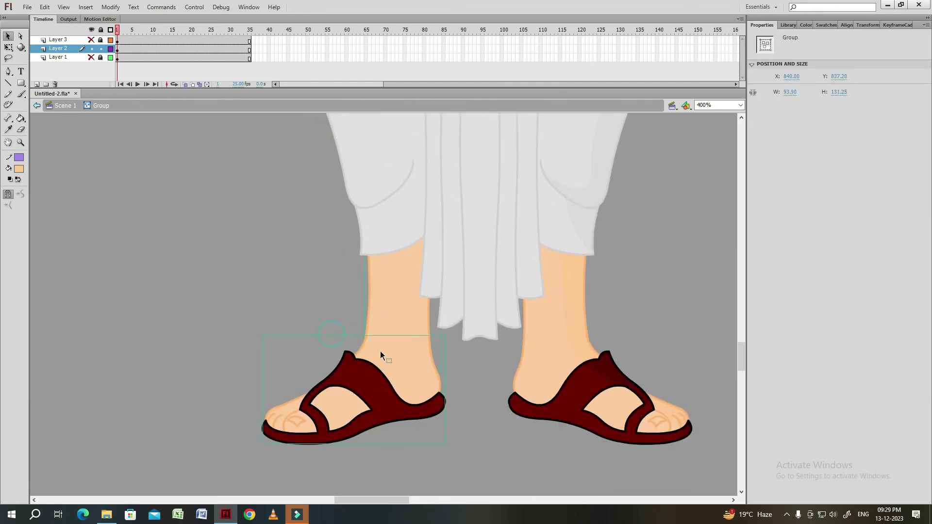
{"action": "scroll", "coordinate": [380, 353], "scroll_direction": "up", "scroll_amount": 5}
{"action": "key", "text": "ctrl+minus"}
{"action": "key", "text": "ctrl+minus"}
{"action": "key", "text": "ctrl+z"}
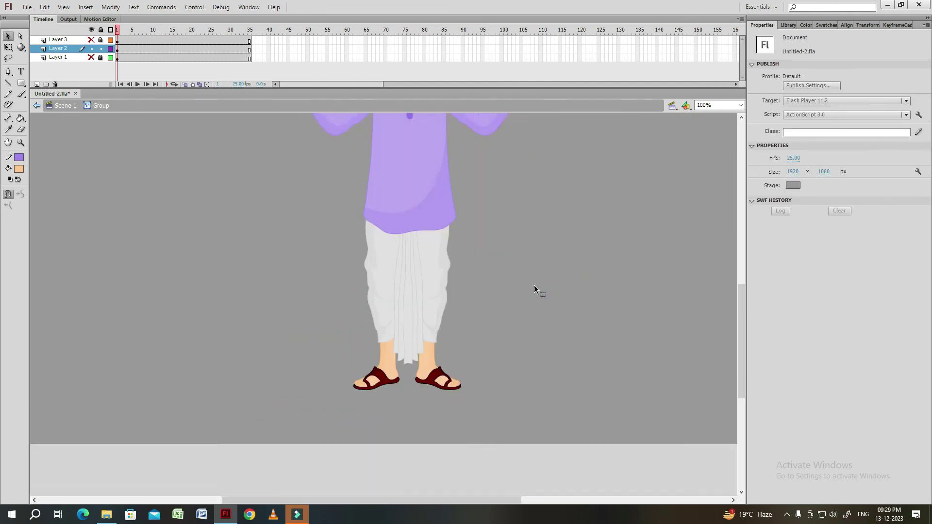
Set the stage background colour to white.
{"action": "scroll", "coordinate": [534, 285], "scroll_direction": "up", "scroll_amount": 3}
{"action": "left_click", "coordinate": [793, 185]}
{"action": "left_click", "coordinate": [783, 248]}
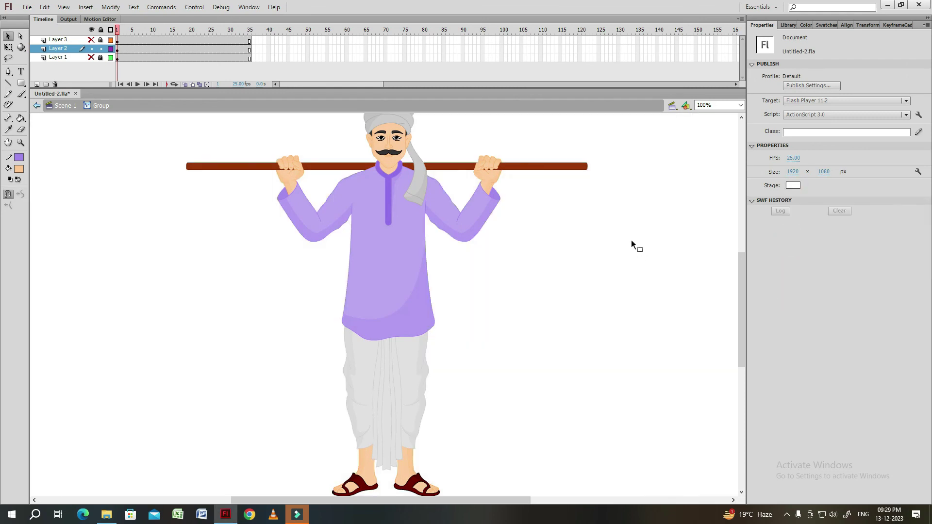
{"action": "key", "text": "ctrl+z"}
{"action": "scroll", "coordinate": [509, 301], "scroll_direction": "up", "scroll_amount": 2}
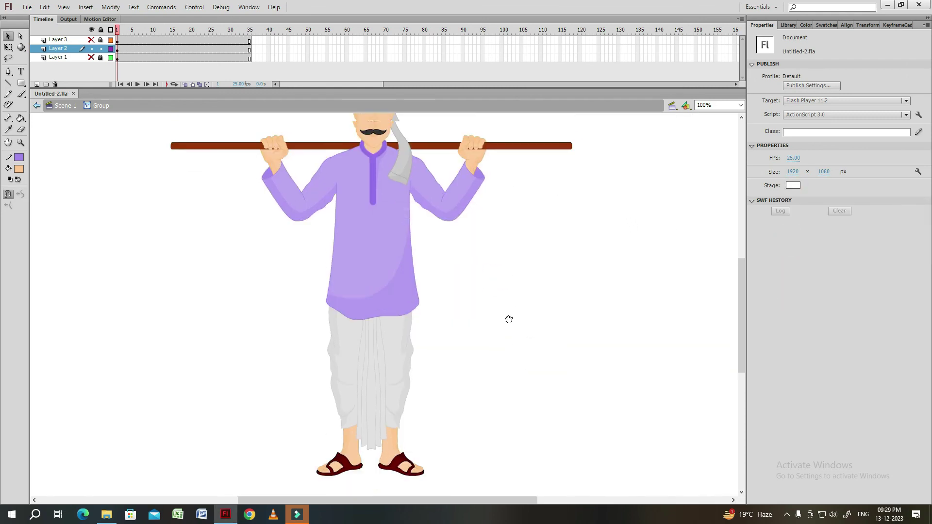
Recolour the eye outlines and under-eye lines with the darker skin tone used for the nose.
{"action": "key", "text": "ctrl+equal"}
{"action": "key", "text": "ctrl+equal"}
{"action": "key", "text": "ctrl+equal"}
{"action": "double_click", "coordinate": [441, 237]}
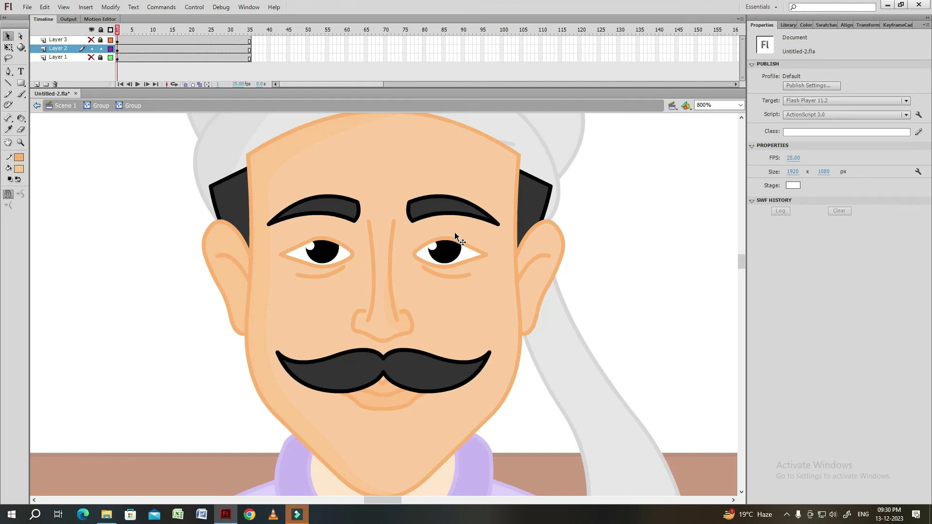
{"action": "key", "text": "ctrl+minus"}
{"action": "double_click", "coordinate": [528, 262]}
Inspect the coloured and shaded figure from the turban down to the sandals.
{"action": "key", "text": "ctrl+minus"}
{"action": "left_click_drag", "start_coordinate": [479, 310], "coordinate": [476, 261]}
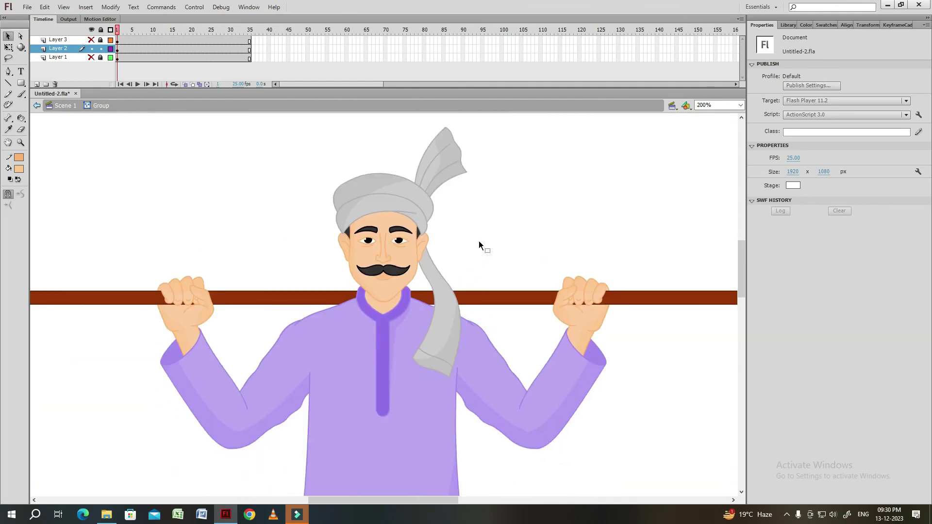
{"action": "left_click_drag", "start_coordinate": [487, 254], "coordinate": [480, 216]}
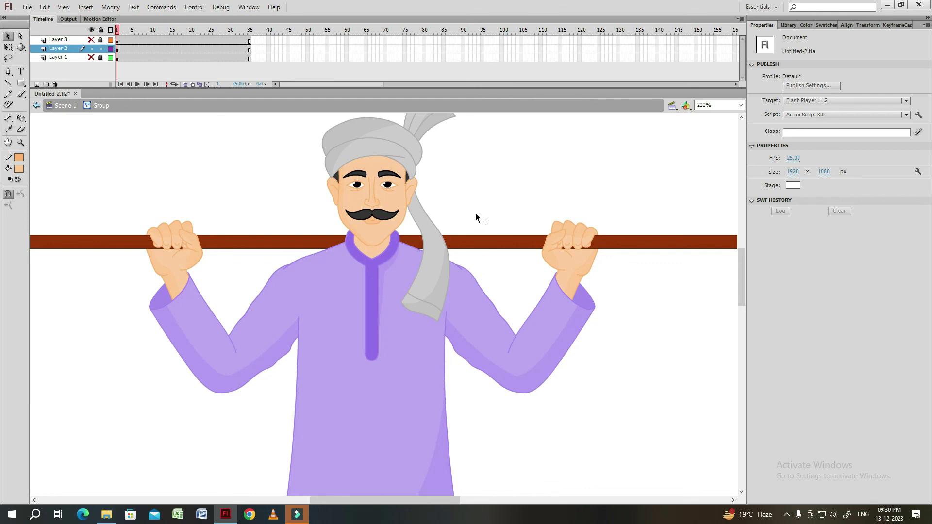
{"action": "key", "text": "ctrl+minus"}
{"action": "left_click_drag", "start_coordinate": [481, 400], "coordinate": [469, 302]}
{"action": "left_click_drag", "start_coordinate": [467, 353], "coordinate": [470, 281]}
{"action": "key", "text": "ctrl+minus"}
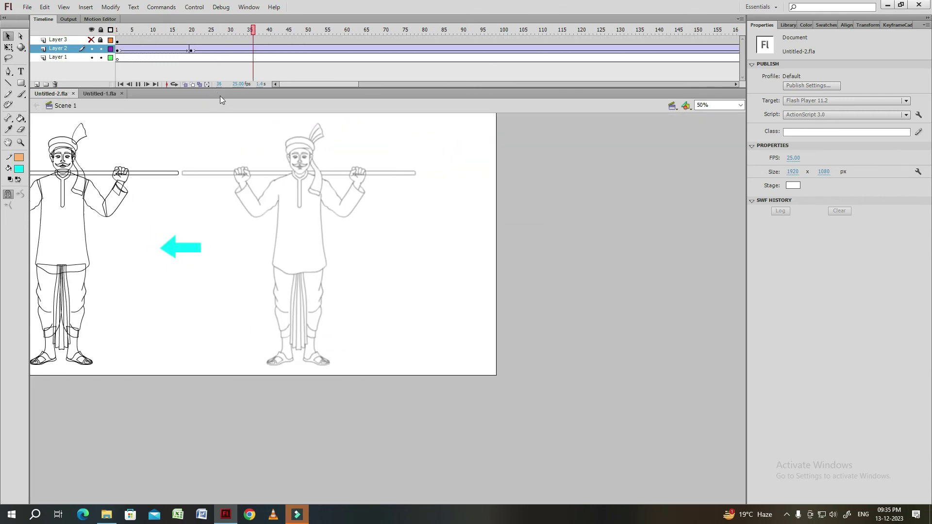